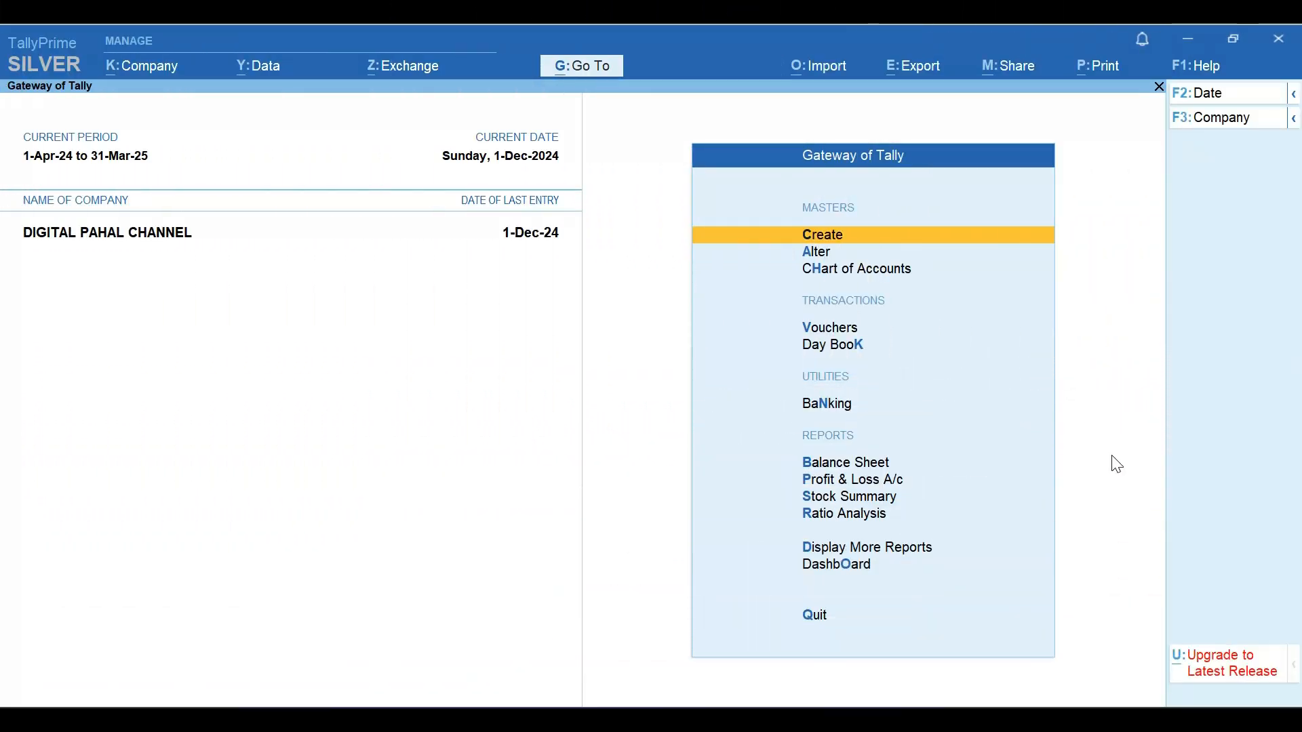
Open the Display More Reports list from the Gateway of Tally.
{"action": "key", "text": "Down"}
{"action": "key", "text": "Down"}
{"action": "key", "text": "Down"}
{"action": "key", "text": "Down"}
{"action": "key", "text": "Down"}
{"action": "key", "text": "Down"}
{"action": "key", "text": "Down"}
{"action": "key", "text": "Down"}
{"action": "key", "text": "Down"}
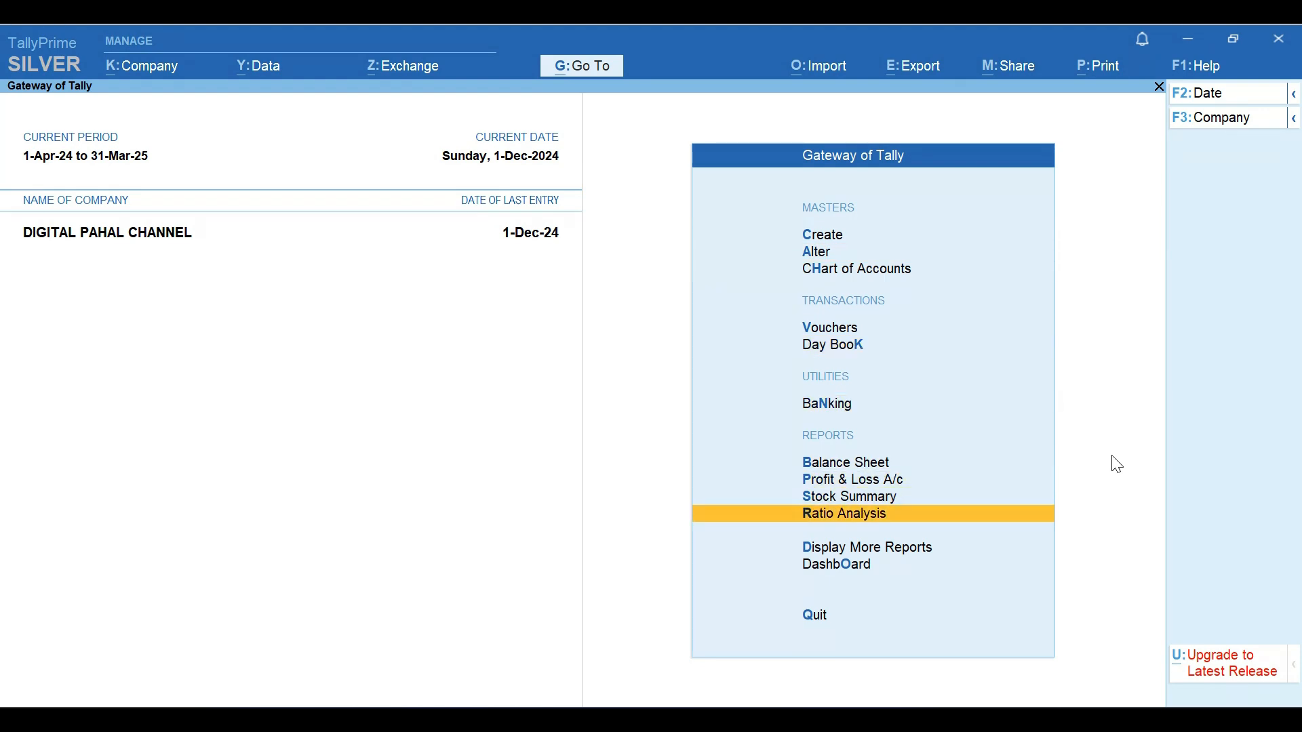
{"action": "key", "text": "Down"}
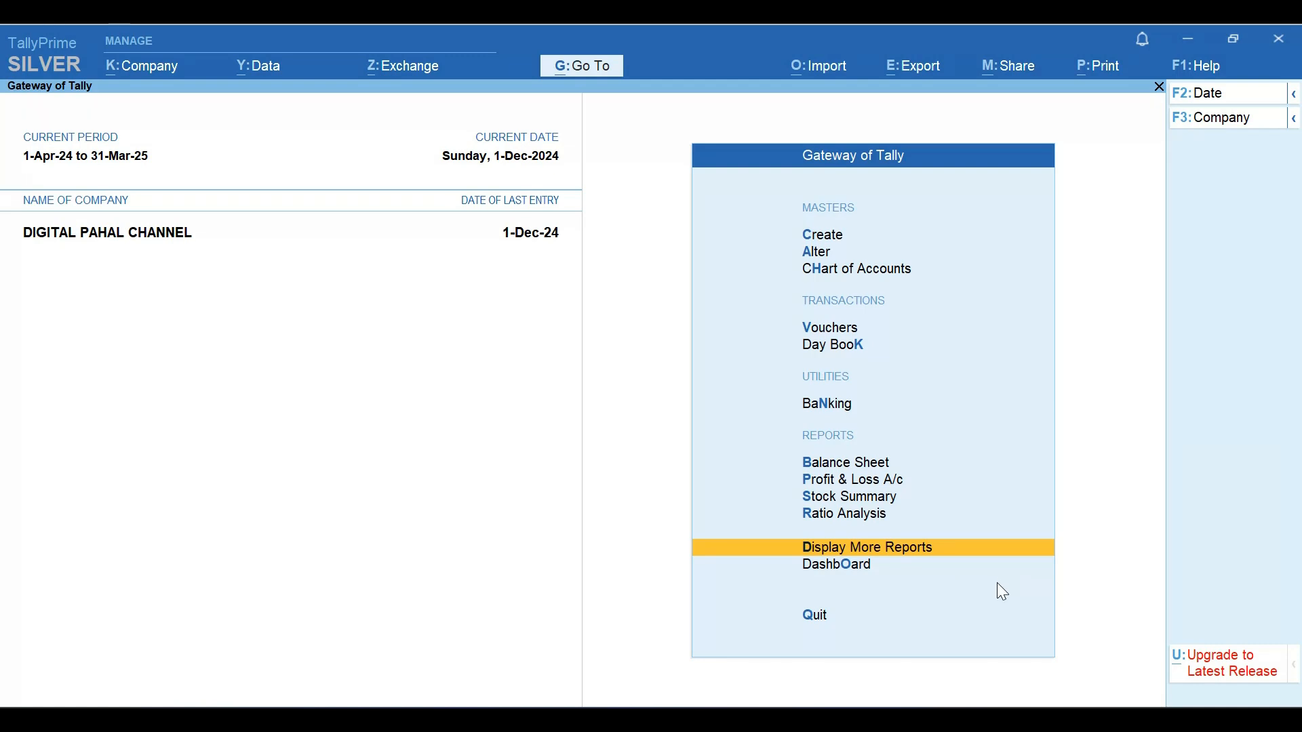
{"action": "key", "text": "Return"}
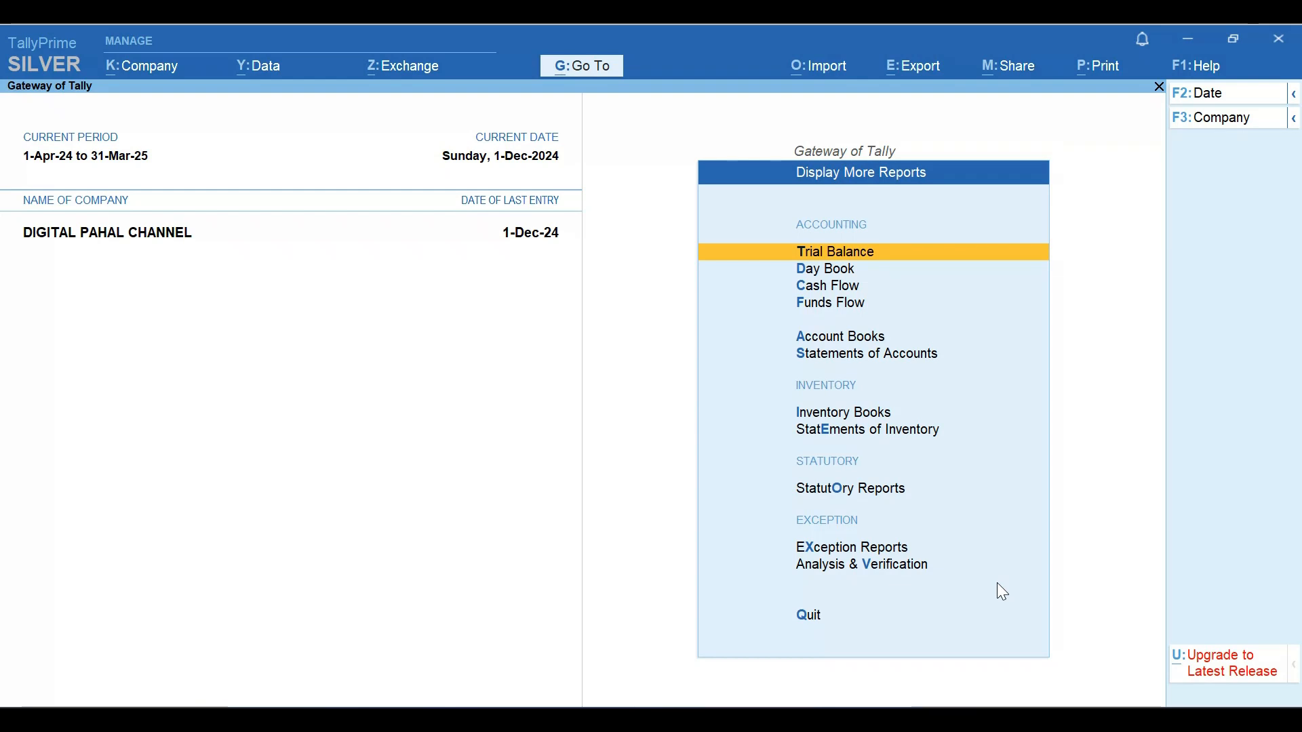
Open the Cash ledger's monthly summary through Cash/Bank Book(s) in the Account Books.
{"action": "key", "text": "Down"}
{"action": "key", "text": "Down"}
{"action": "key", "text": "Down"}
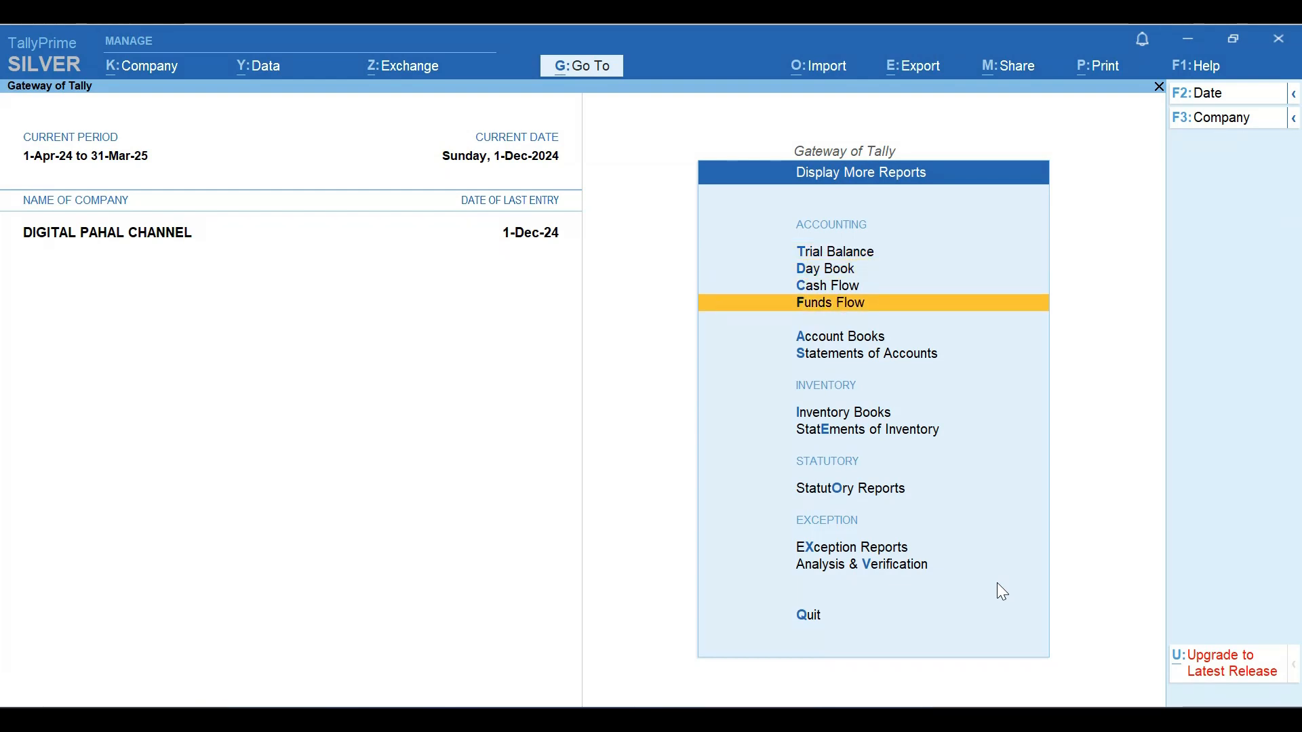
{"action": "key", "text": "Down"}
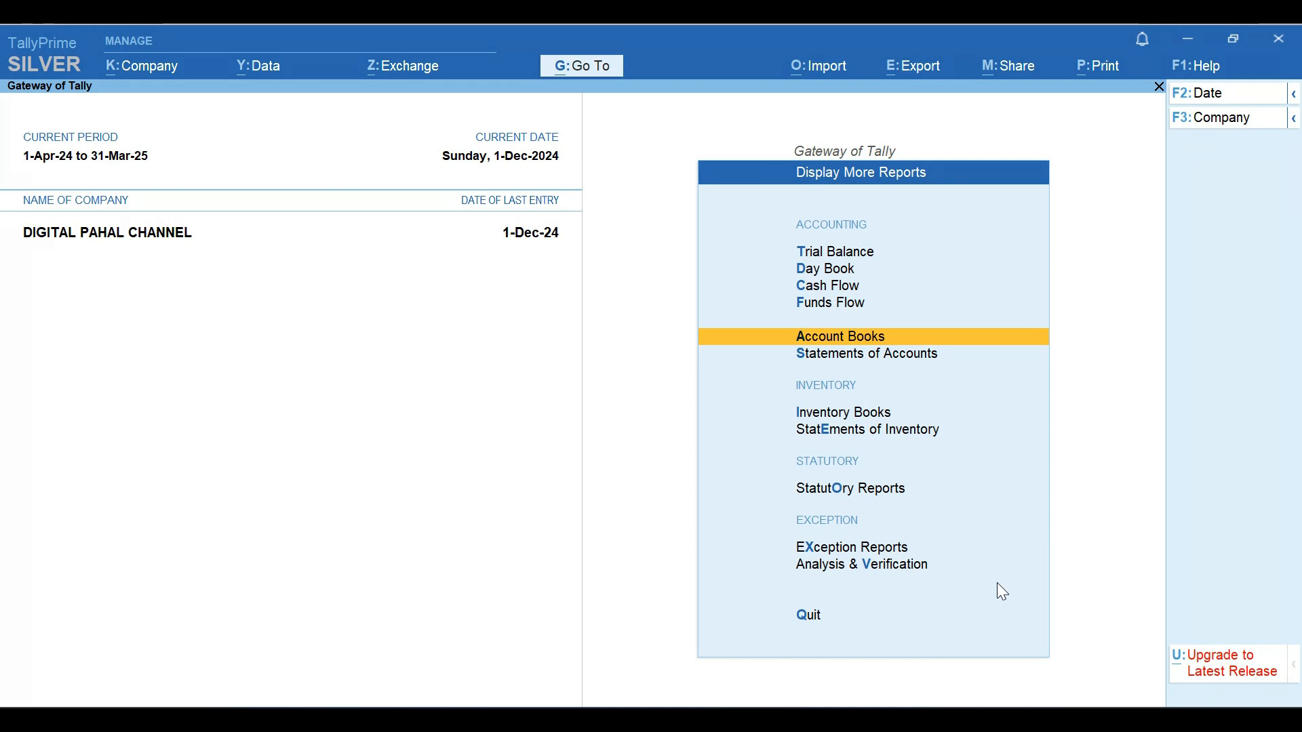
{"action": "key", "text": "Return"}
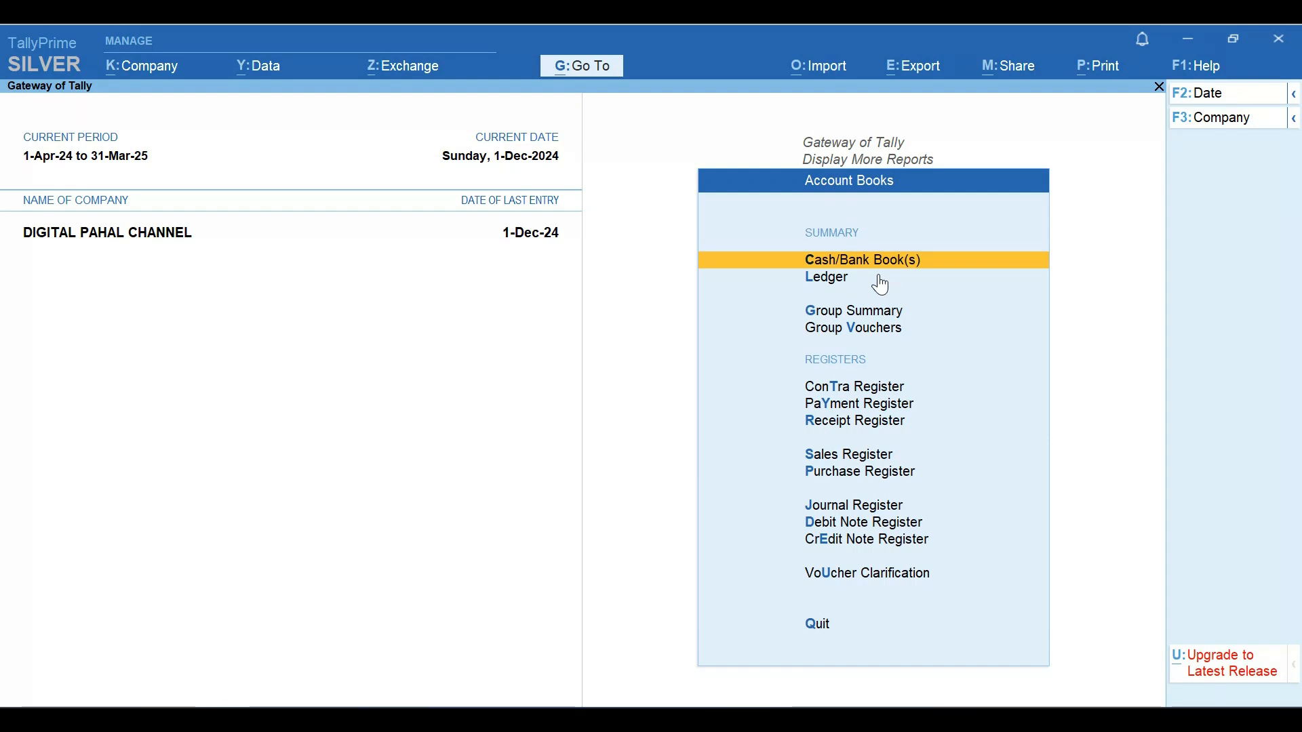
{"action": "key", "text": "Return"}
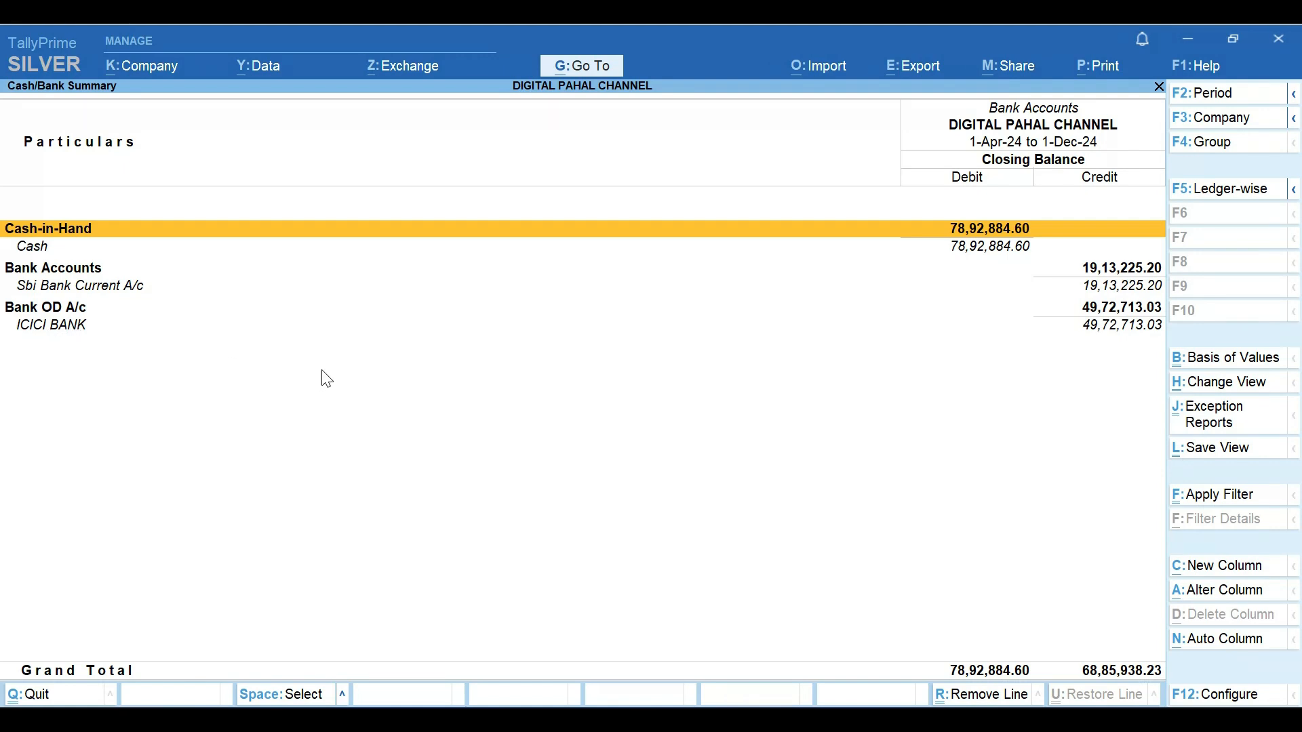
{"action": "key", "text": "Down"}
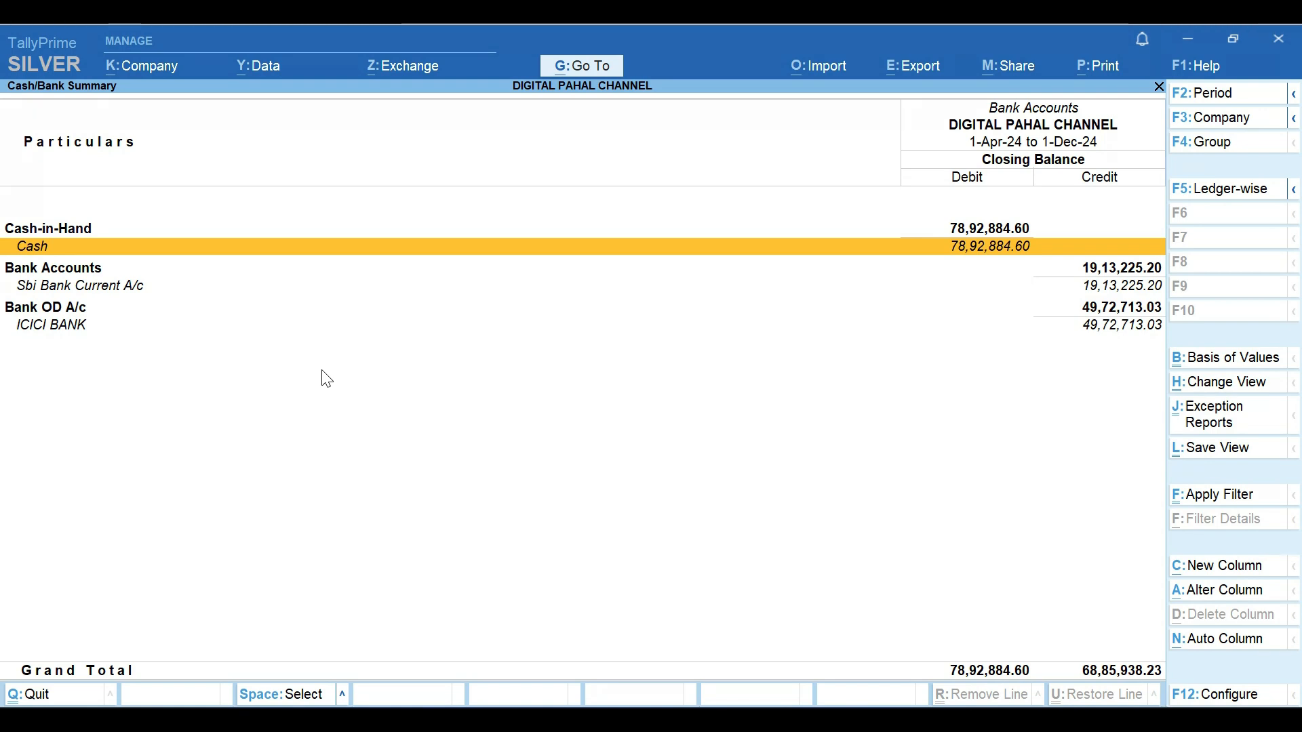
{"action": "key", "text": "Return"}
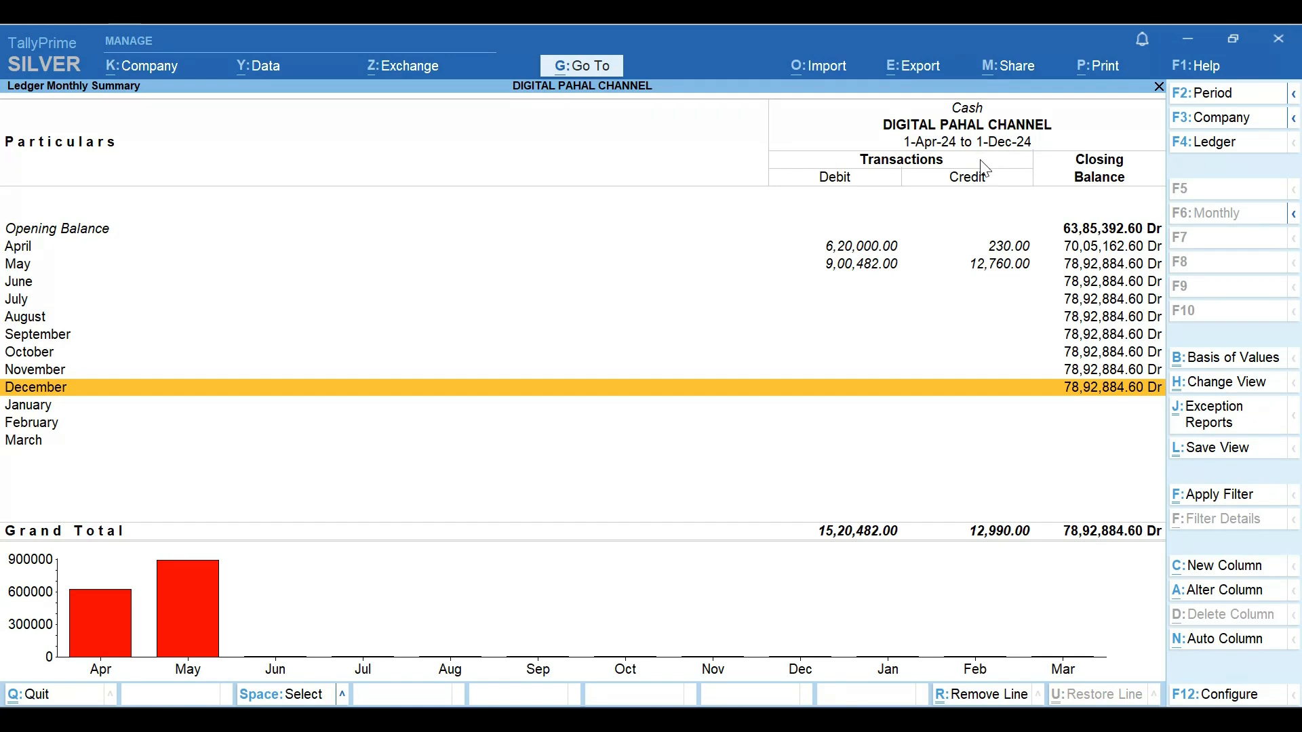
Set the Cash ledger report's period from 1-4-2024 to 31-3-2025.
{"action": "key", "text": "alt+F2"}
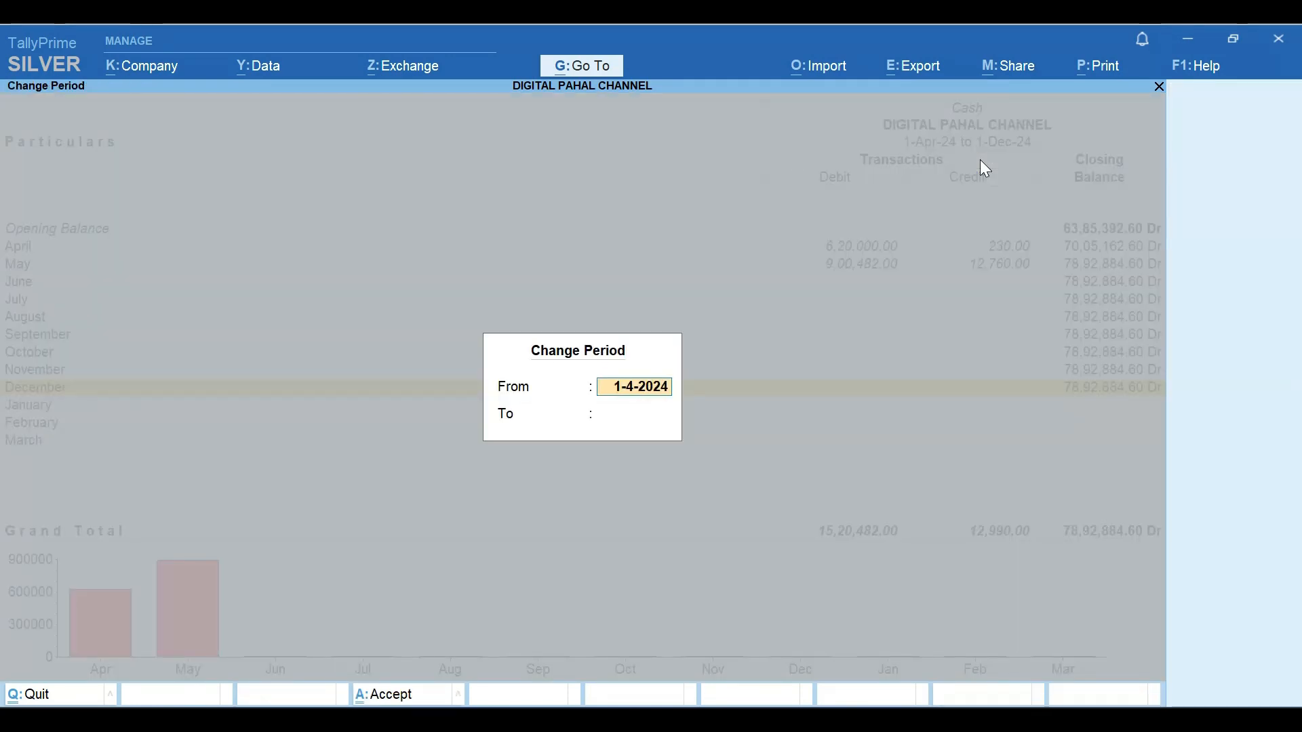
{"action": "key", "text": "Return"}
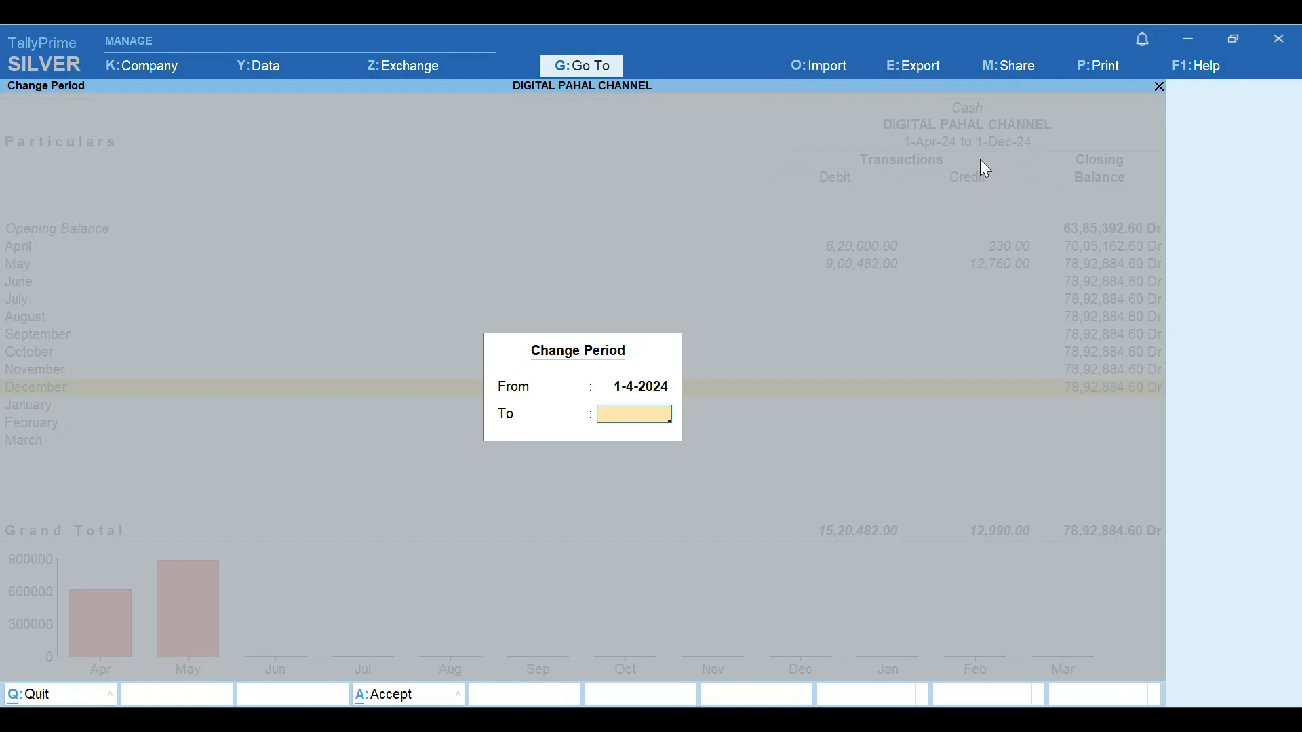
{"action": "type", "text": "31-3"}
{"action": "key", "text": "Return"}
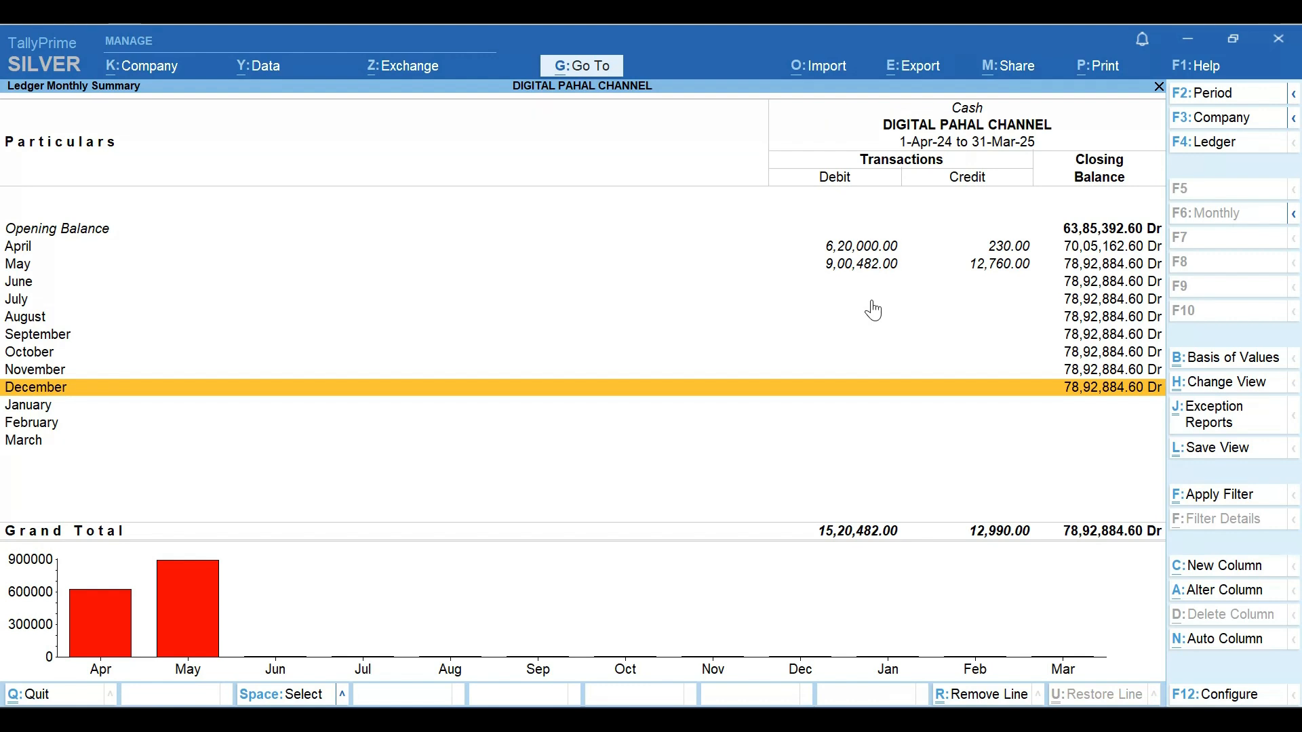
Examine the Cash ledger's vouchers for May and return to the monthly summary.
{"action": "key", "text": "Up"}
{"action": "key", "text": "Up"}
{"action": "key", "text": "Up"}
{"action": "key", "text": "Up"}
{"action": "key", "text": "Up"}
{"action": "key", "text": "Up"}
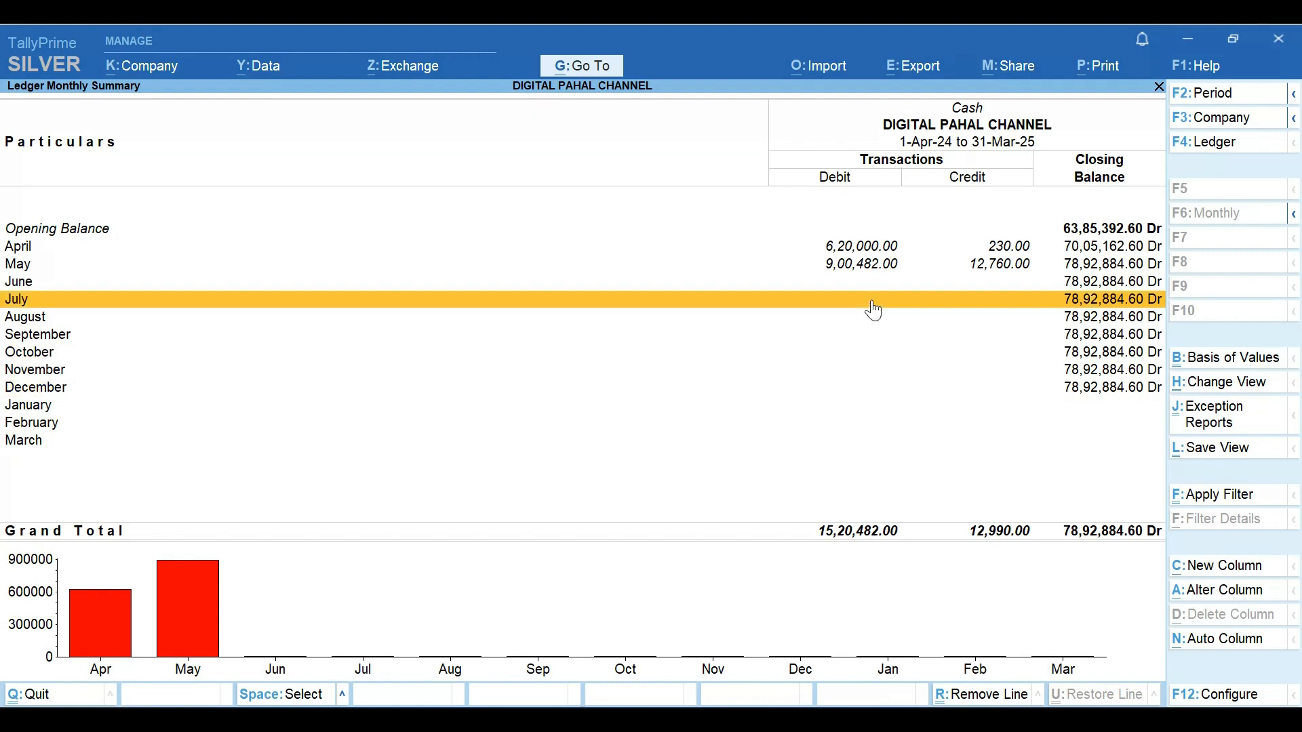
{"action": "key", "text": "Up"}
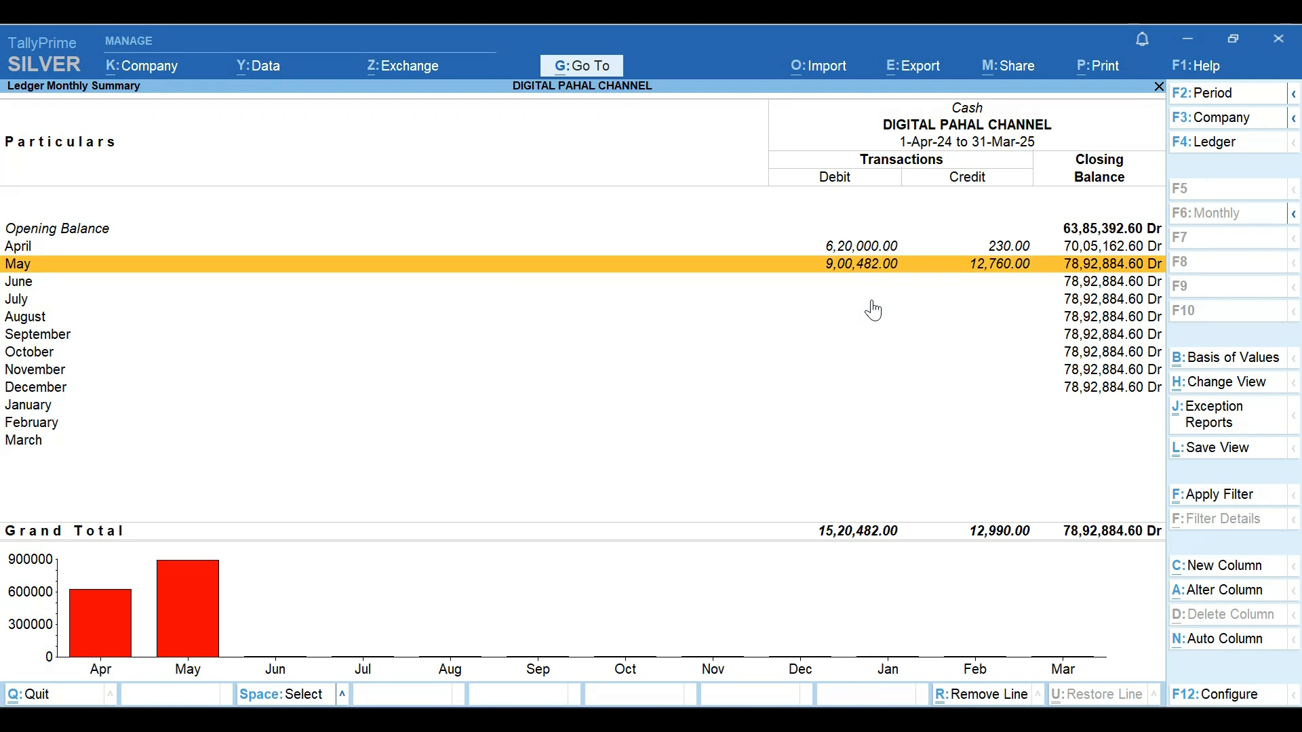
{"action": "key", "text": "Return"}
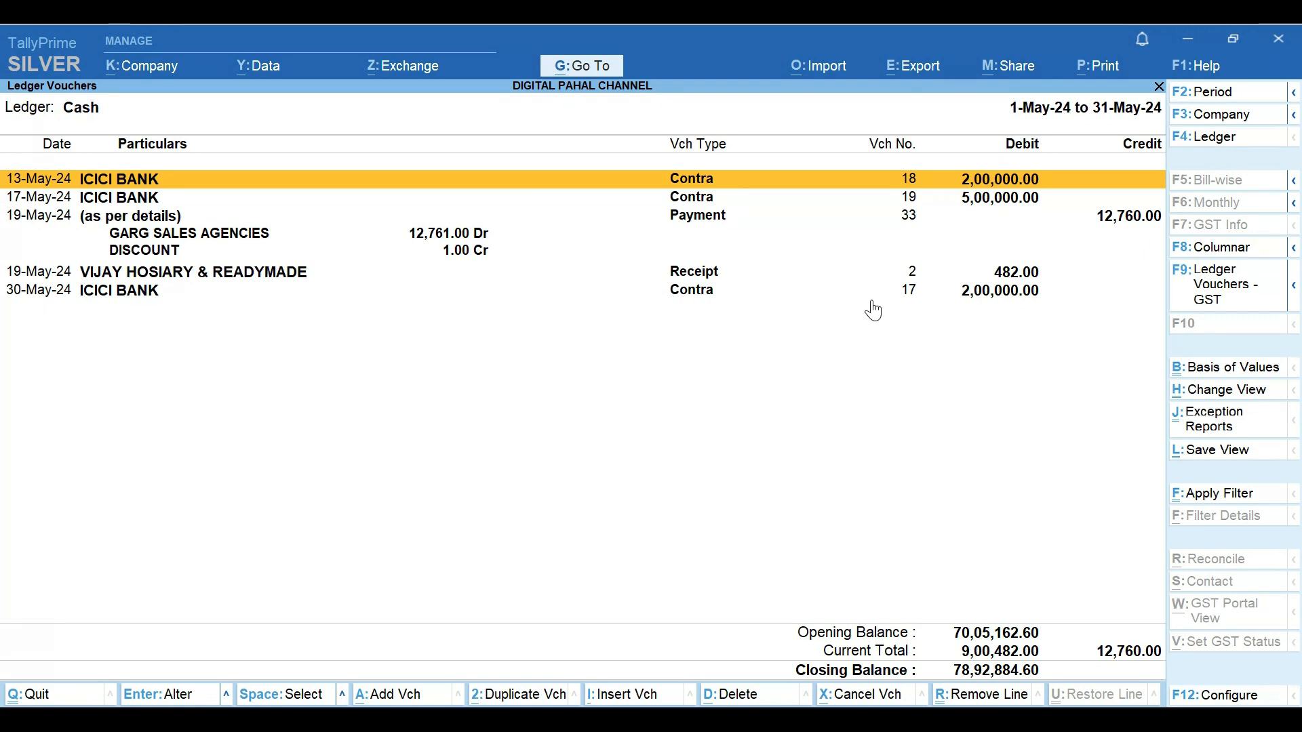
{"action": "key", "text": "Escape"}
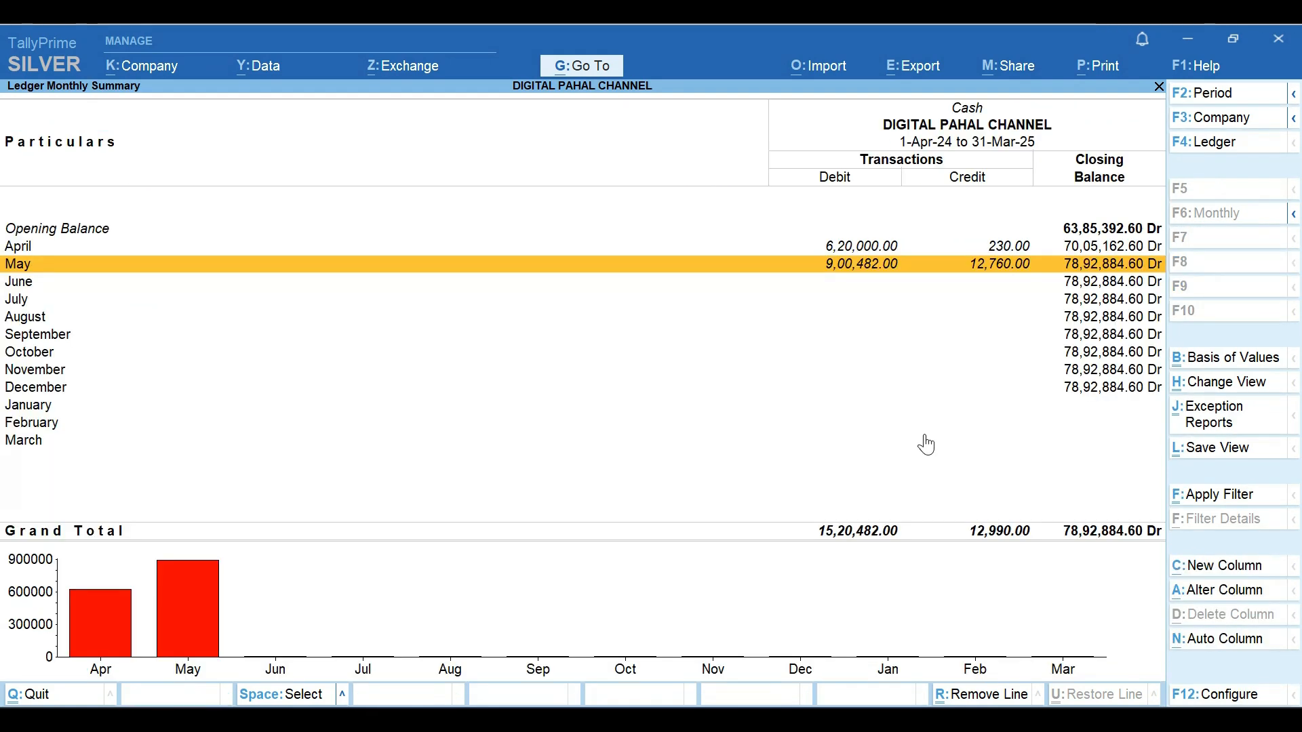
Configure the Cash monthly summary to show nett transactions only.
{"action": "key", "text": "F12"}
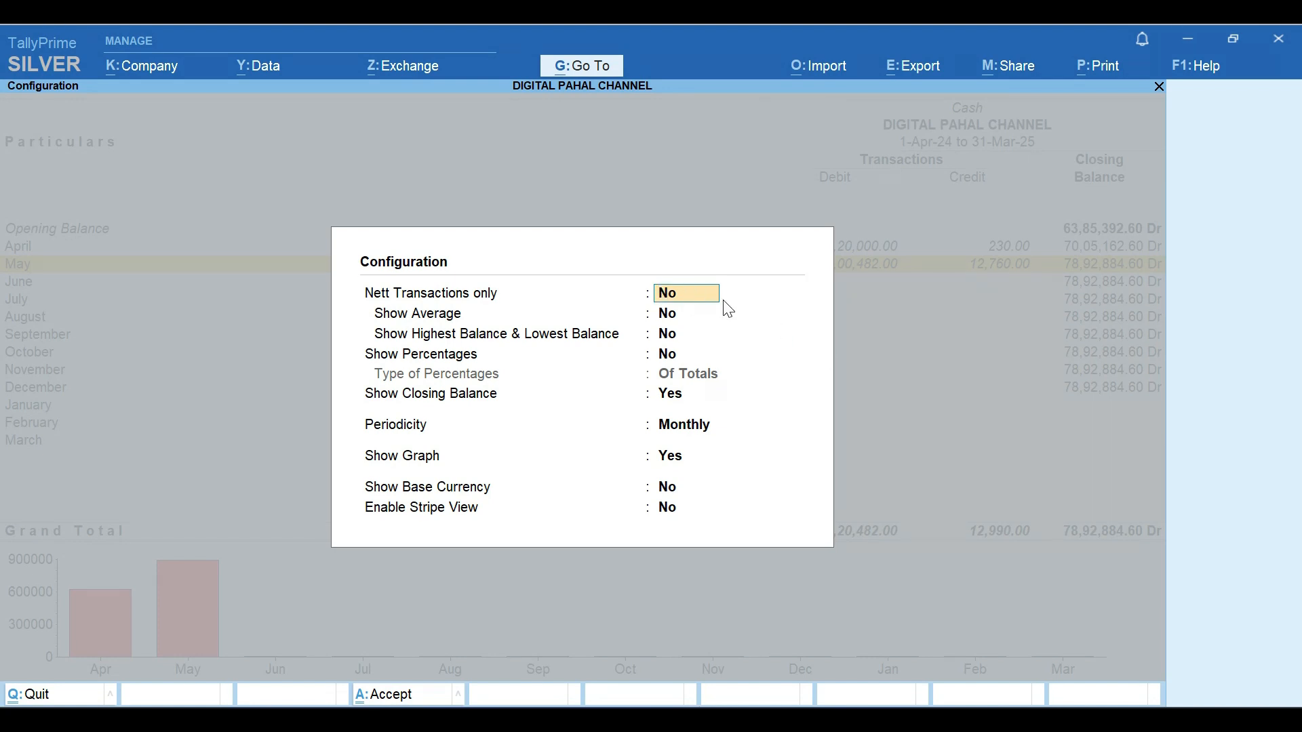
{"action": "type", "text": "y"}
{"action": "key", "text": "Return"}
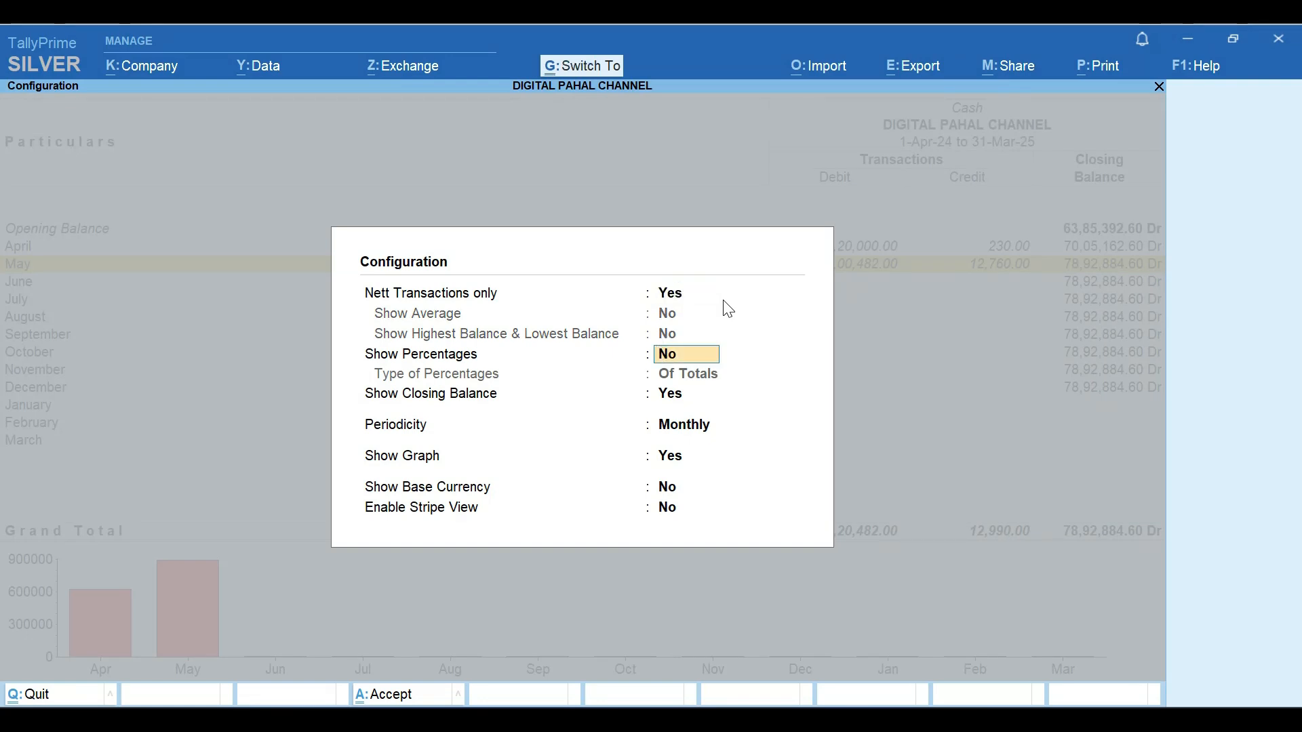
{"action": "key", "text": "ctrl+a"}
Examine the Cash ledger's vouchers for April and return to the monthly summary.
{"action": "key", "text": "Home"}
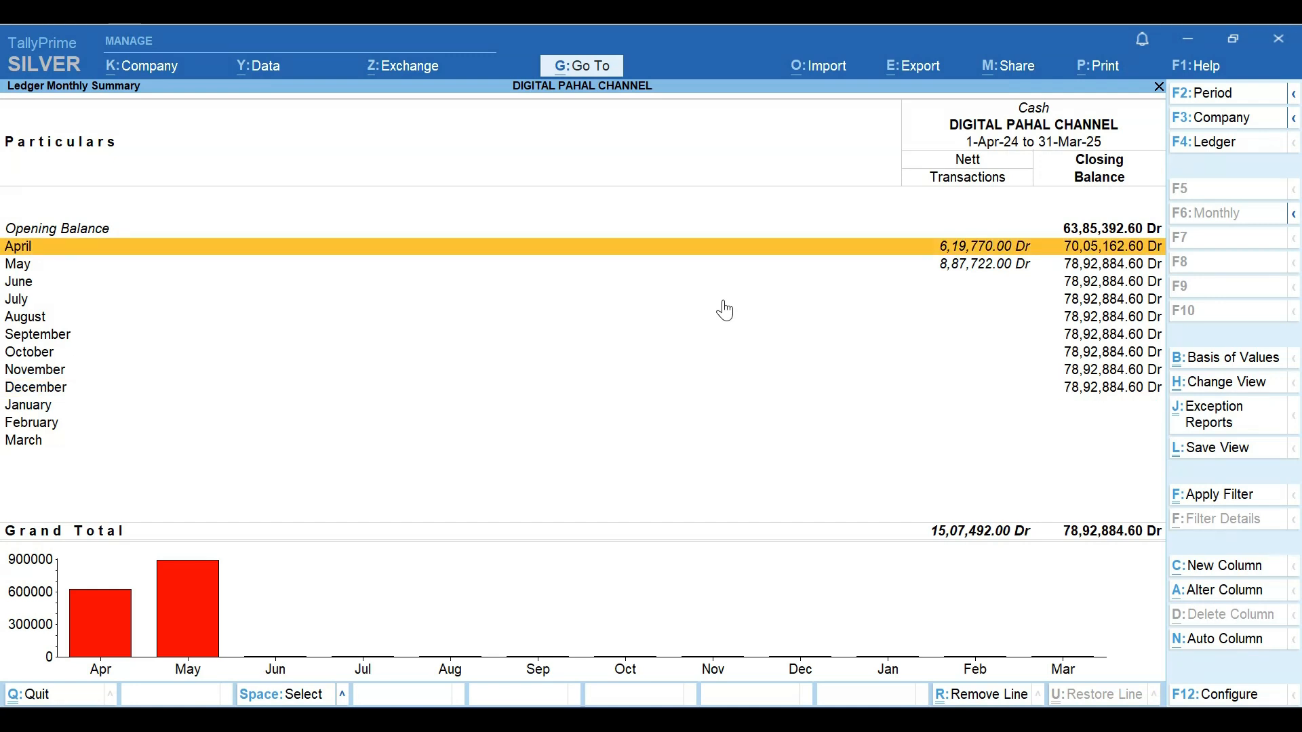
{"action": "key", "text": "Return"}
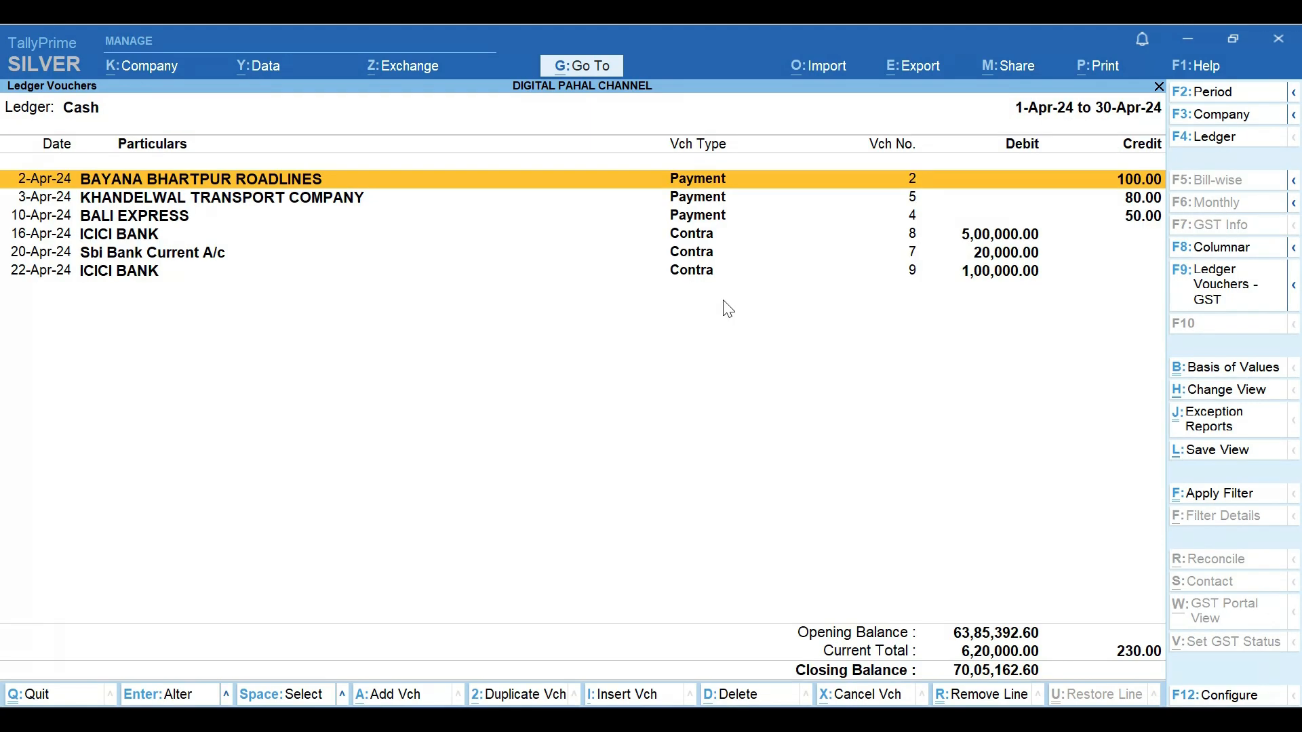
{"action": "key", "text": "Escape"}
{"action": "key", "text": "F12"}
{"action": "key", "text": "Escape"}
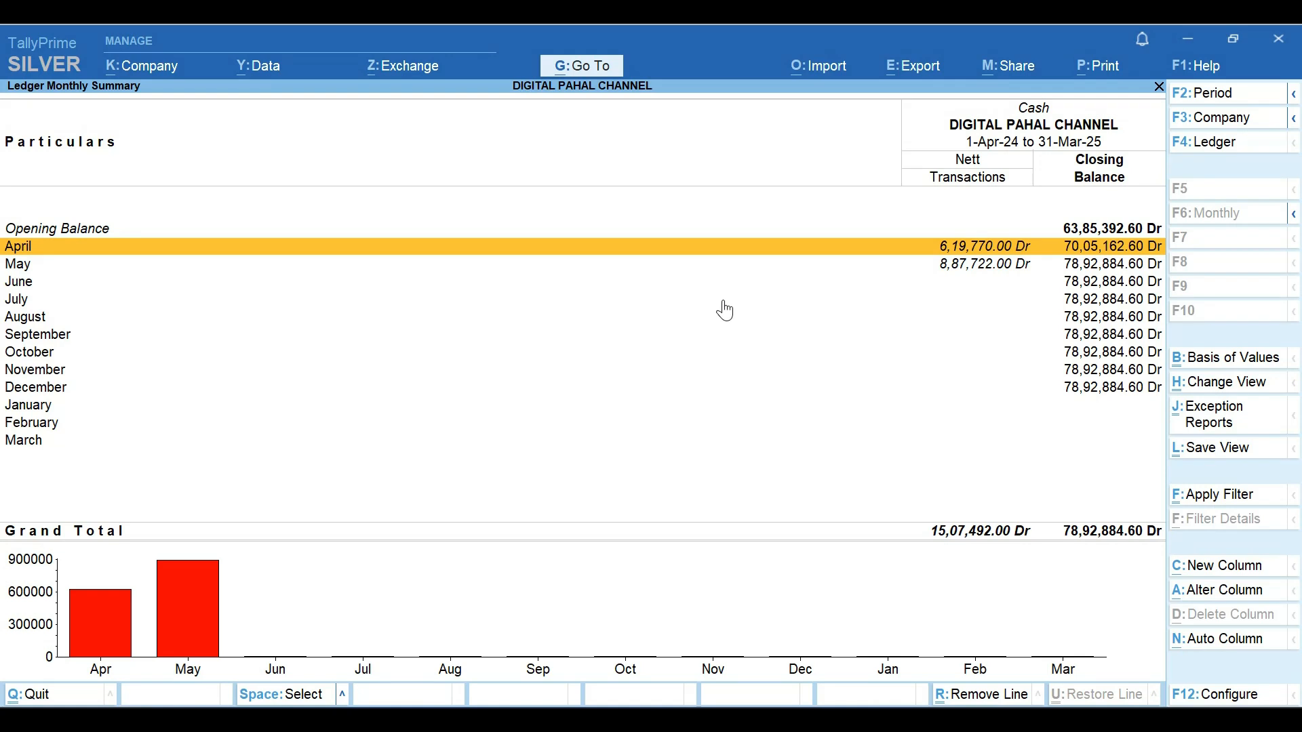
Switch the Cash ledger summary to a daily breakdown and go to its first day, 1-Apr.
{"action": "key", "text": "ctrl"}
{"action": "key", "text": "ctrl+F6"}
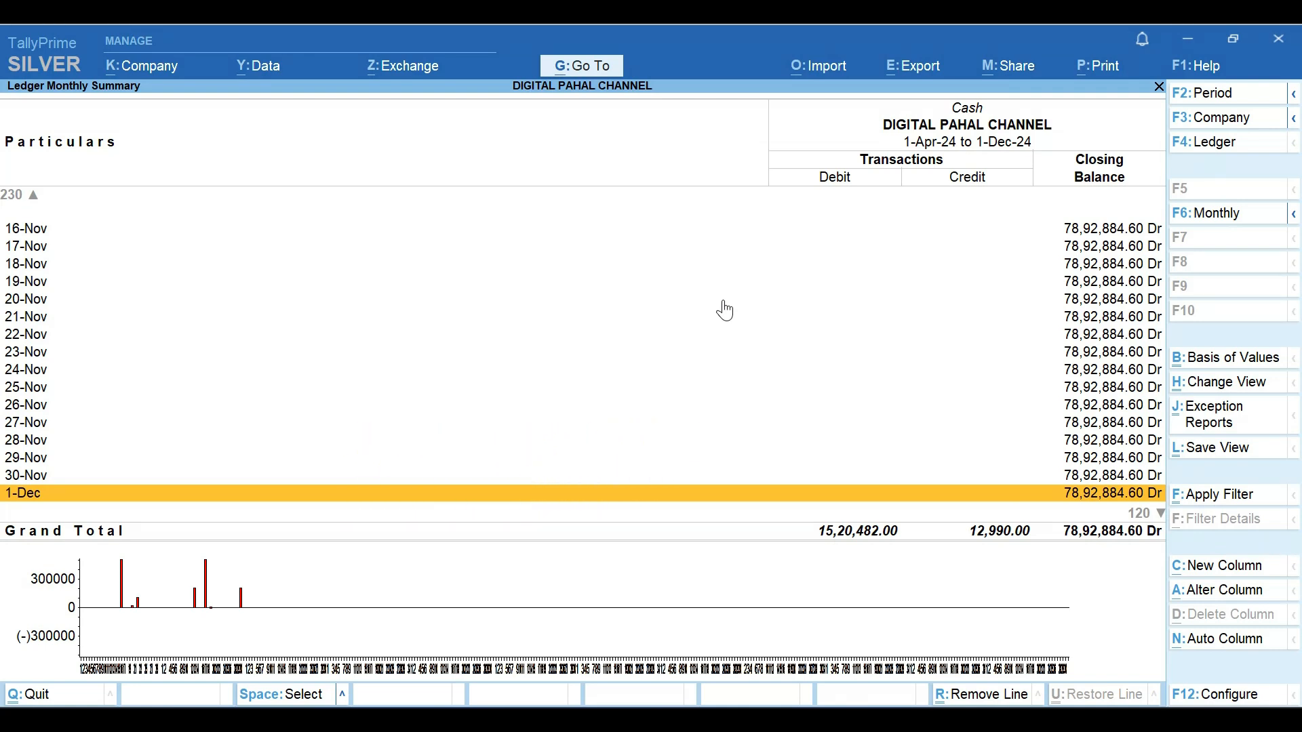
{"action": "key", "text": "Up"}
{"action": "key", "text": "Up"}
{"action": "key", "text": "Up"}
{"action": "key", "text": "Up"}
{"action": "key", "text": "Up"}
{"action": "key", "text": "Up"}
{"action": "key", "text": "Up"}
{"action": "key", "text": "Up"}
{"action": "key", "text": "Up"}
{"action": "key", "text": "Up"}
{"action": "key", "text": "Up"}
{"action": "key", "text": "Up"}
{"action": "key", "text": "Up"}
{"action": "key", "text": "Up"}
{"action": "key", "text": "Up"}
{"action": "key", "text": "Up"}
{"action": "key", "text": "Up"}
{"action": "key", "text": "Up"}
{"action": "key", "text": "Up"}
{"action": "key", "text": "Up"}
{"action": "key", "text": "Up"}
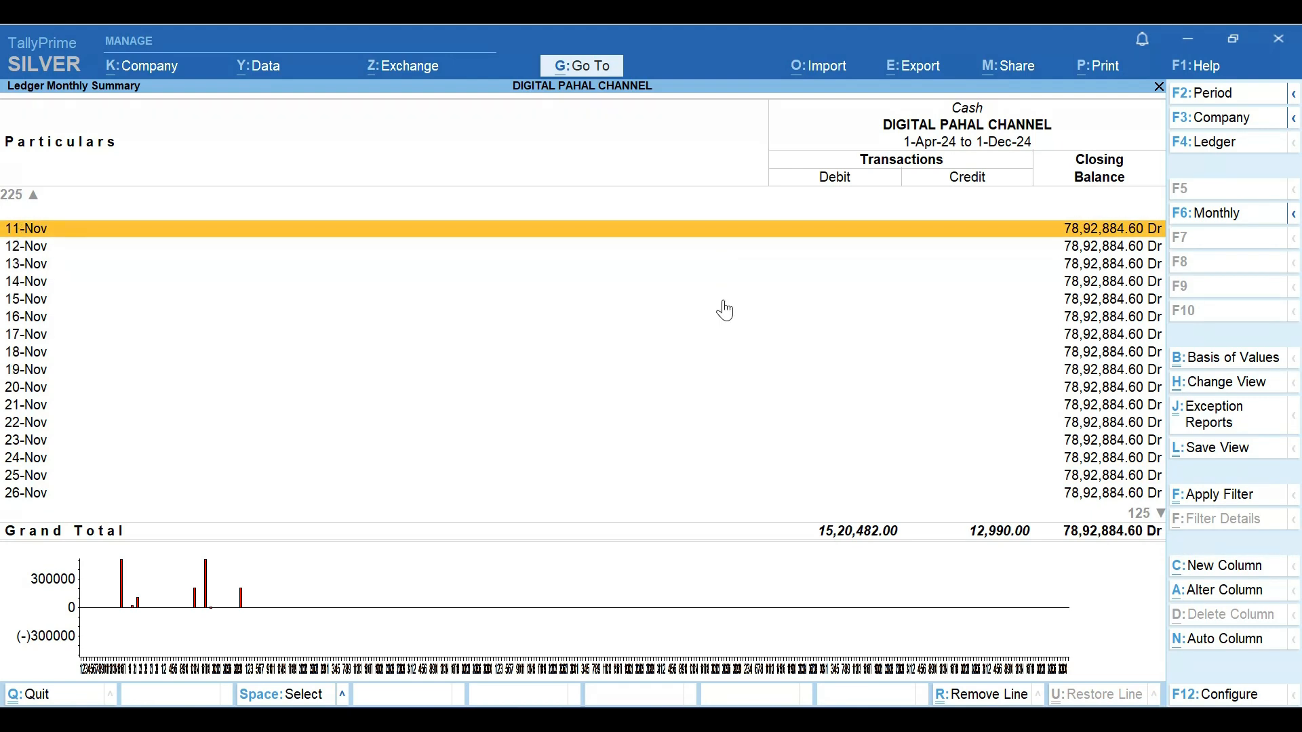
{"action": "key", "text": "Up"}
{"action": "key", "text": "Up"}
{"action": "key", "text": "Up"}
{"action": "key", "text": "Up"}
{"action": "key", "text": "Up"}
{"action": "key", "text": "Up"}
{"action": "key", "text": "Up"}
{"action": "key", "text": "Up"}
{"action": "key", "text": "Up"}
{"action": "key", "text": "Up"}
{"action": "key", "text": "Up"}
{"action": "key", "text": "Up"}
{"action": "key", "text": "Up"}
{"action": "key", "text": "Up"}
{"action": "key", "text": "Up"}
{"action": "key", "text": "Up"}
{"action": "key", "text": "Up"}
{"action": "key", "text": "Up"}
{"action": "key", "text": "Up"}
{"action": "key", "text": "Up"}
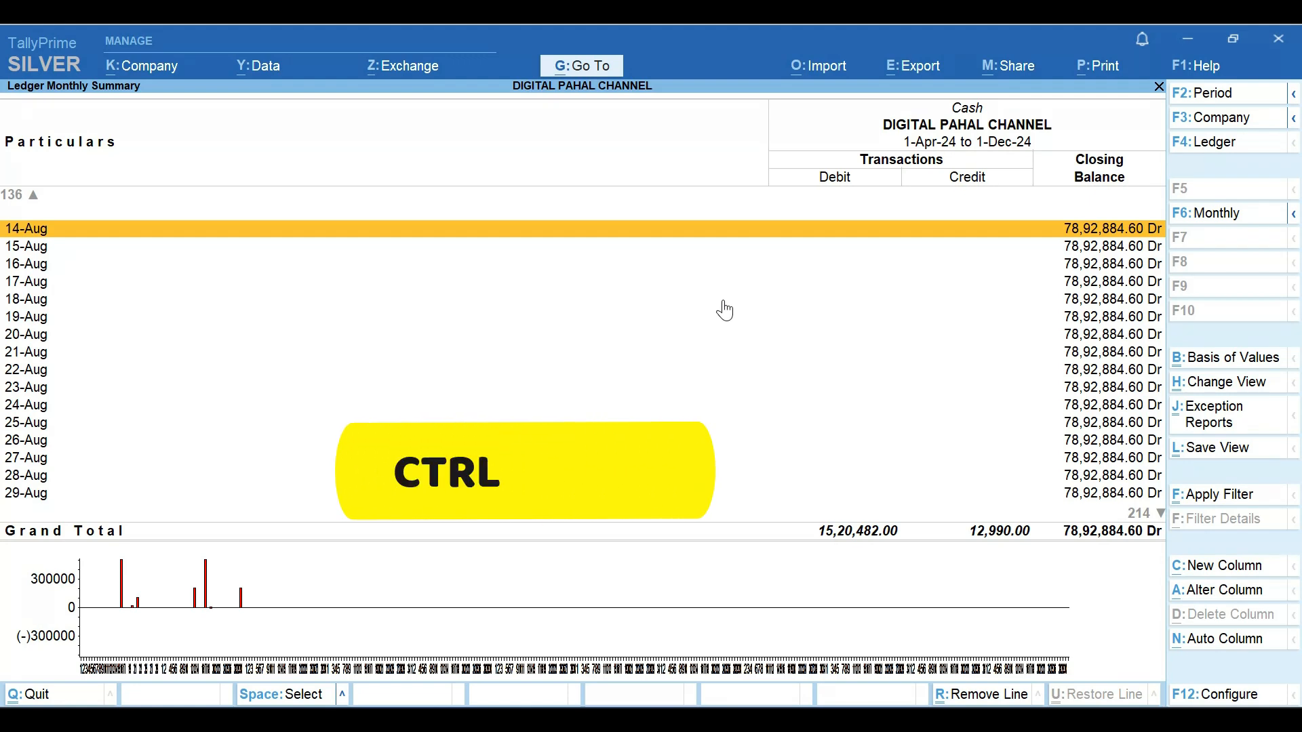
{"action": "key", "text": "ctrl+Home"}
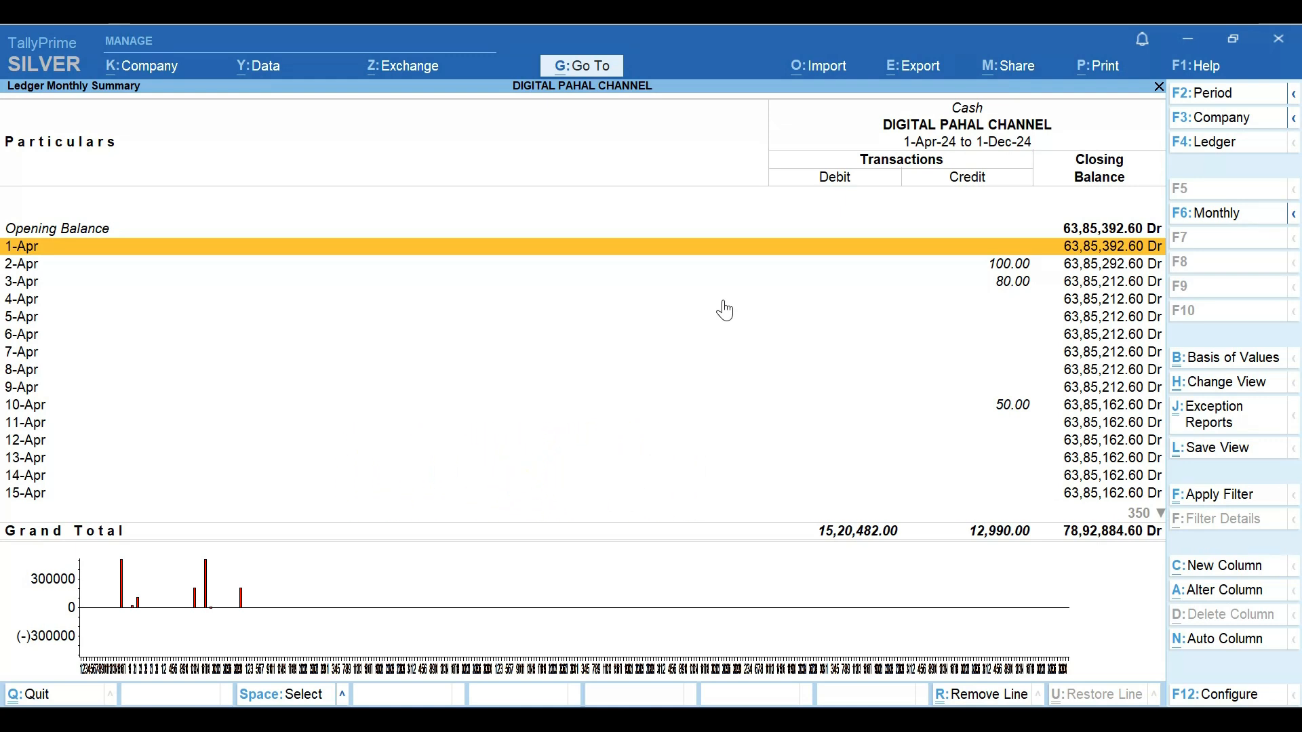
Check the Cash ledger's day-wise closing balances from 2-Apr to 11-Apr for any negative balance.
{"action": "key", "text": "Down"}
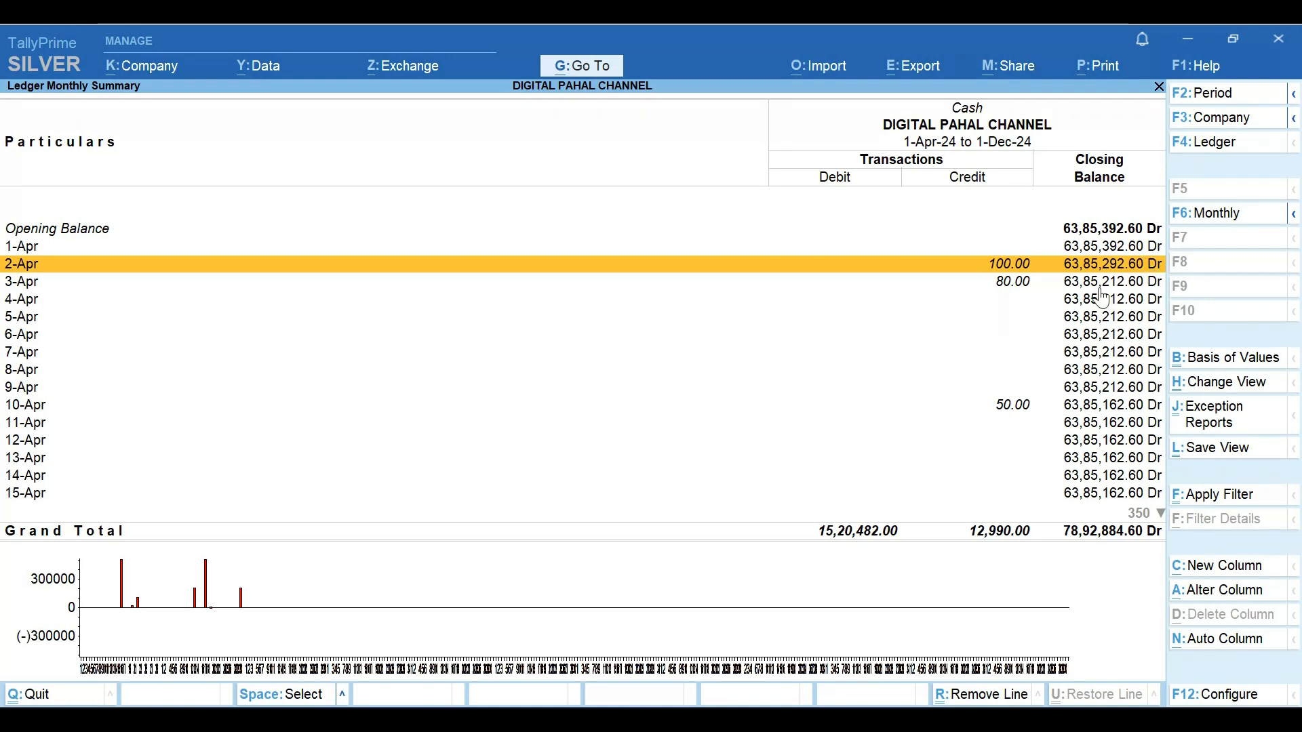
{"action": "key", "text": "Down"}
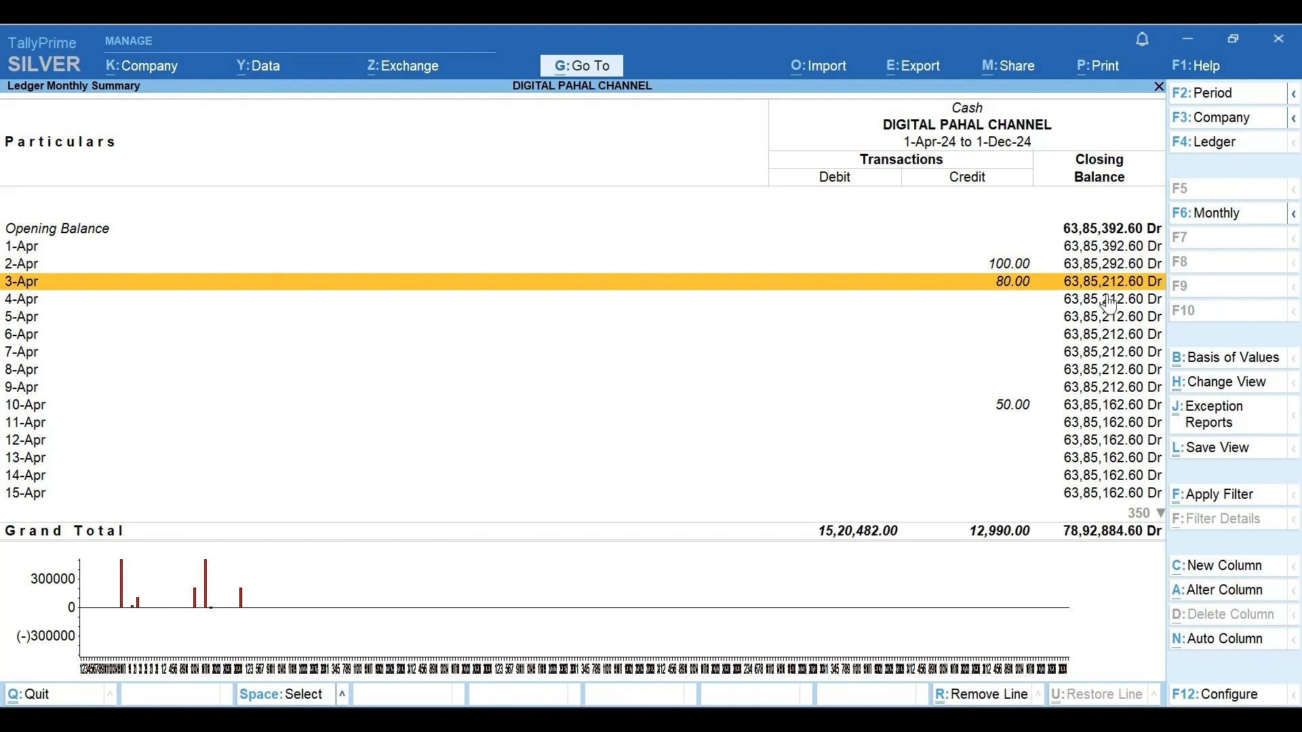
{"action": "key", "text": "Down"}
{"action": "key", "text": "Down"}
{"action": "key", "text": "Down"}
{"action": "key", "text": "Down"}
{"action": "key", "text": "Down"}
{"action": "key", "text": "Down"}
{"action": "key", "text": "Down"}
{"action": "key", "text": "Down"}
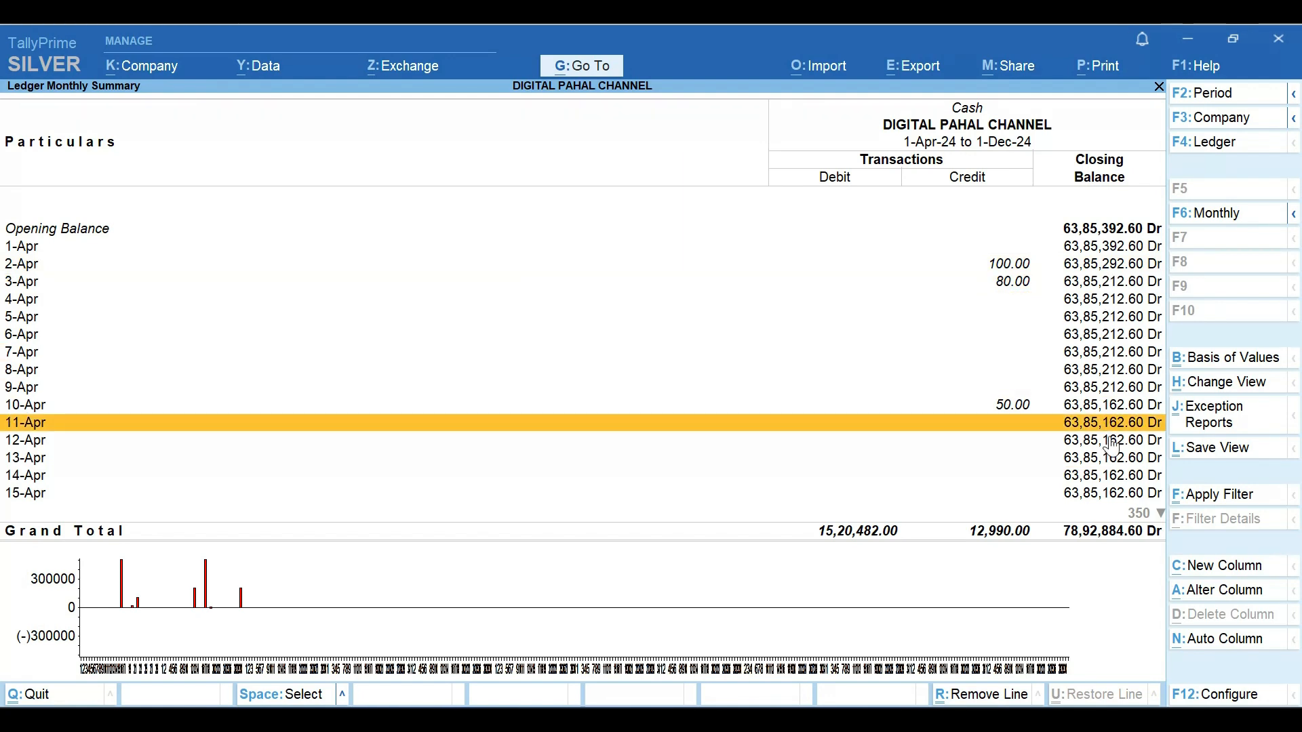
Return to the Cash/Bank Summary and open the monthly summary of Sbi Bank Current A/c.
{"action": "key", "text": "Escape"}
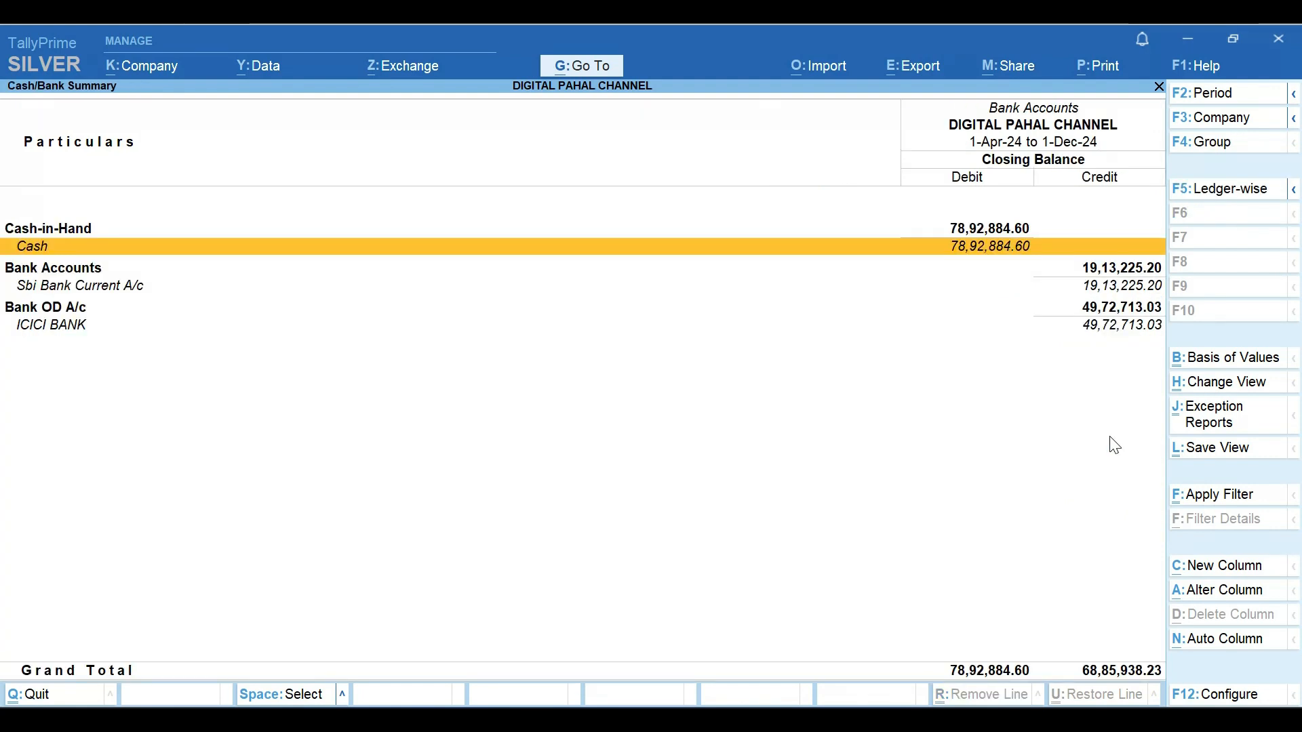
{"action": "key", "text": "Down"}
{"action": "key", "text": "Down"}
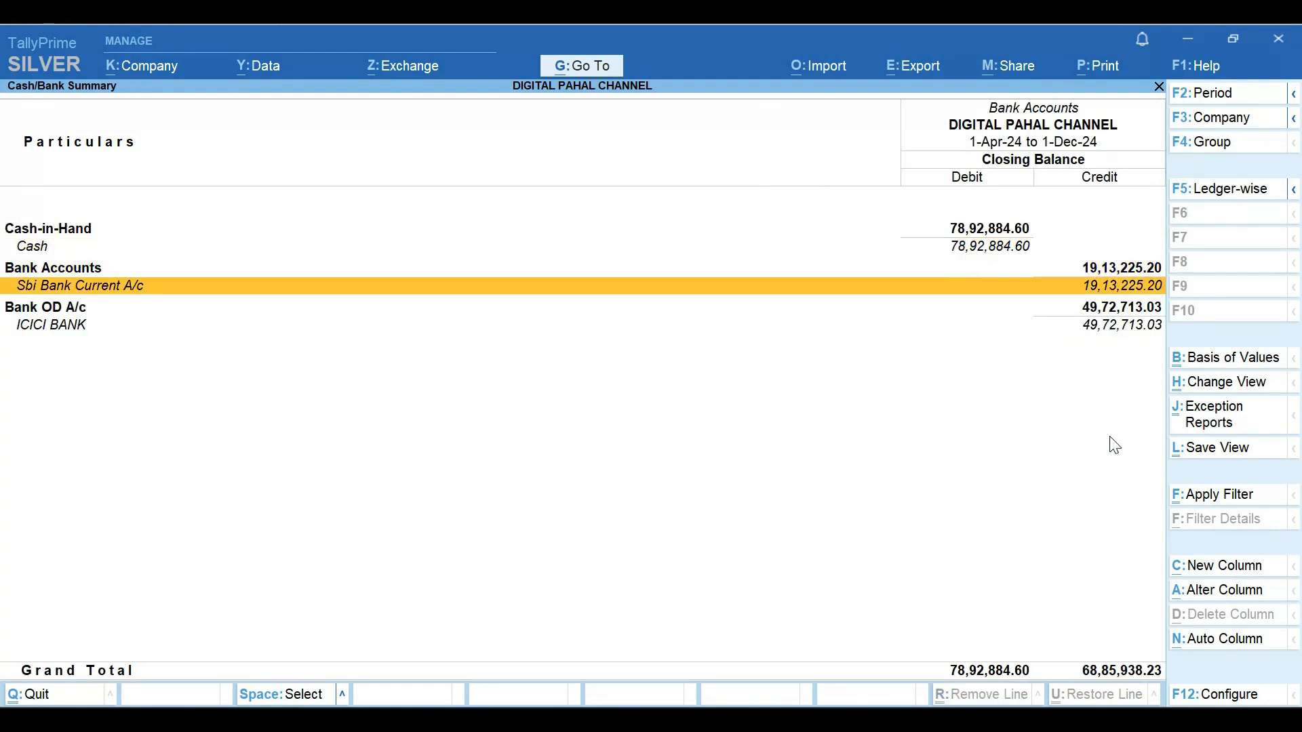
{"action": "key", "text": "Return"}
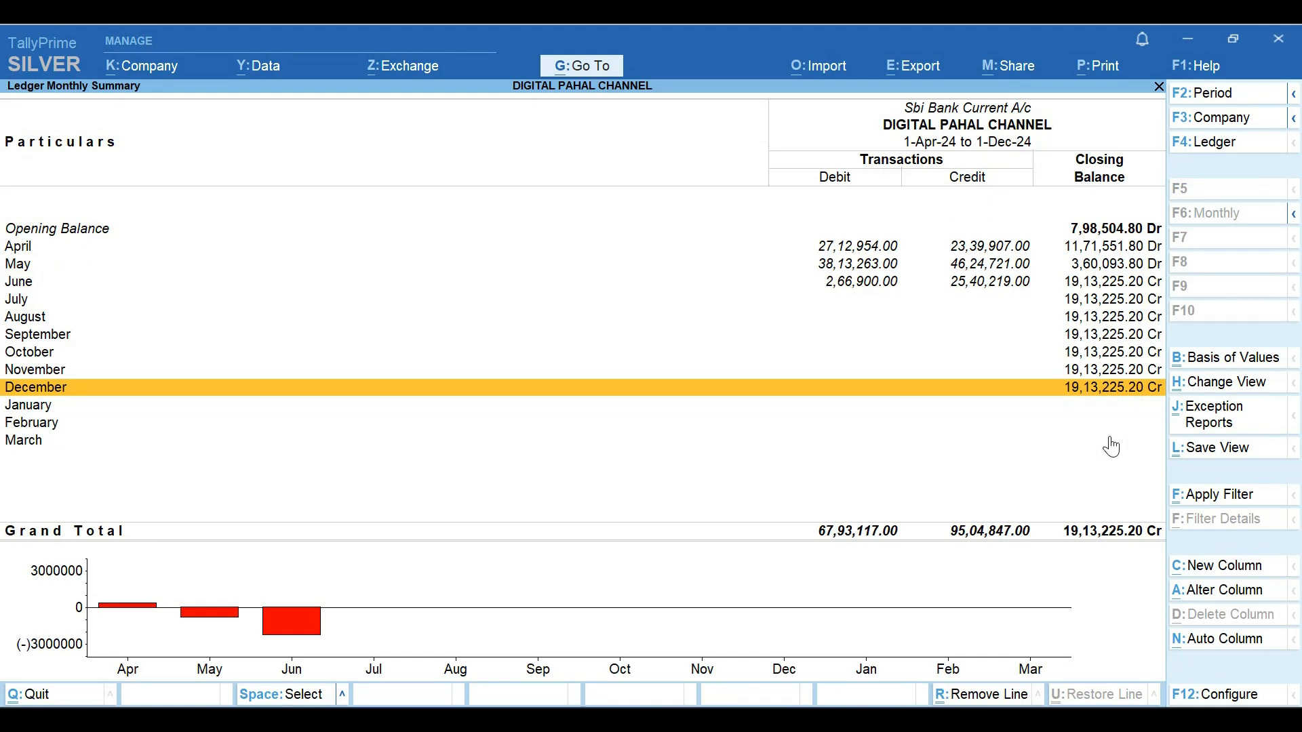
Switch the Sbi Bank Current A/c summary from monthly to a daily breakdown.
{"action": "key", "text": "Up"}
{"action": "key", "text": "Up"}
{"action": "key", "text": "Up"}
{"action": "key", "text": "Up"}
{"action": "key", "text": "Up"}
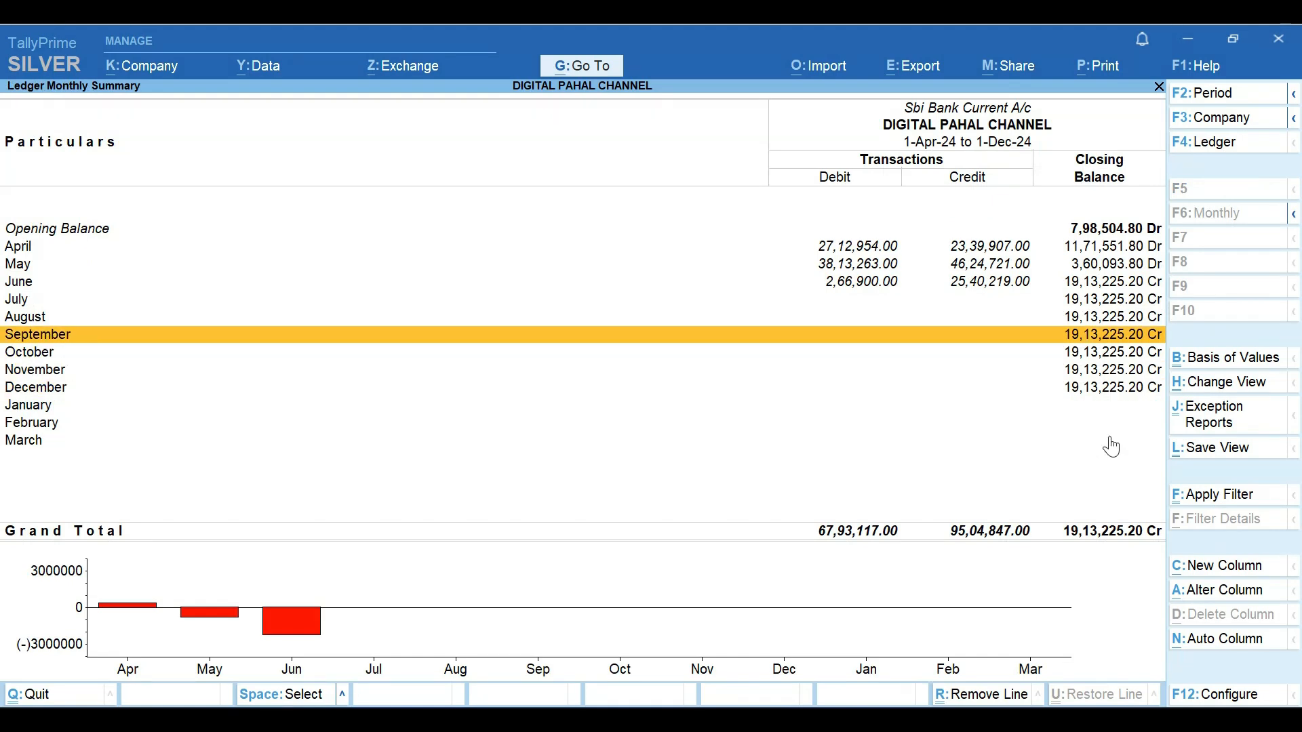
{"action": "key", "text": "Up"}
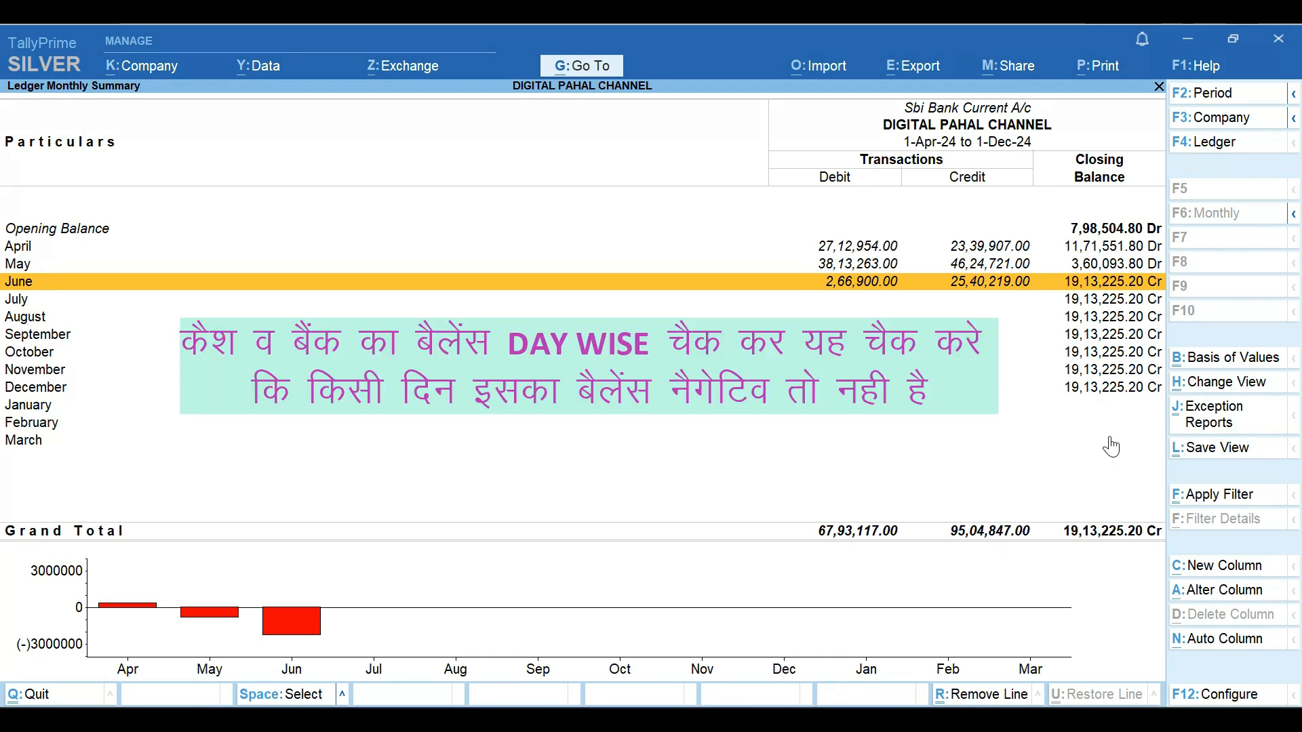
{"action": "key", "text": "ctrl"}
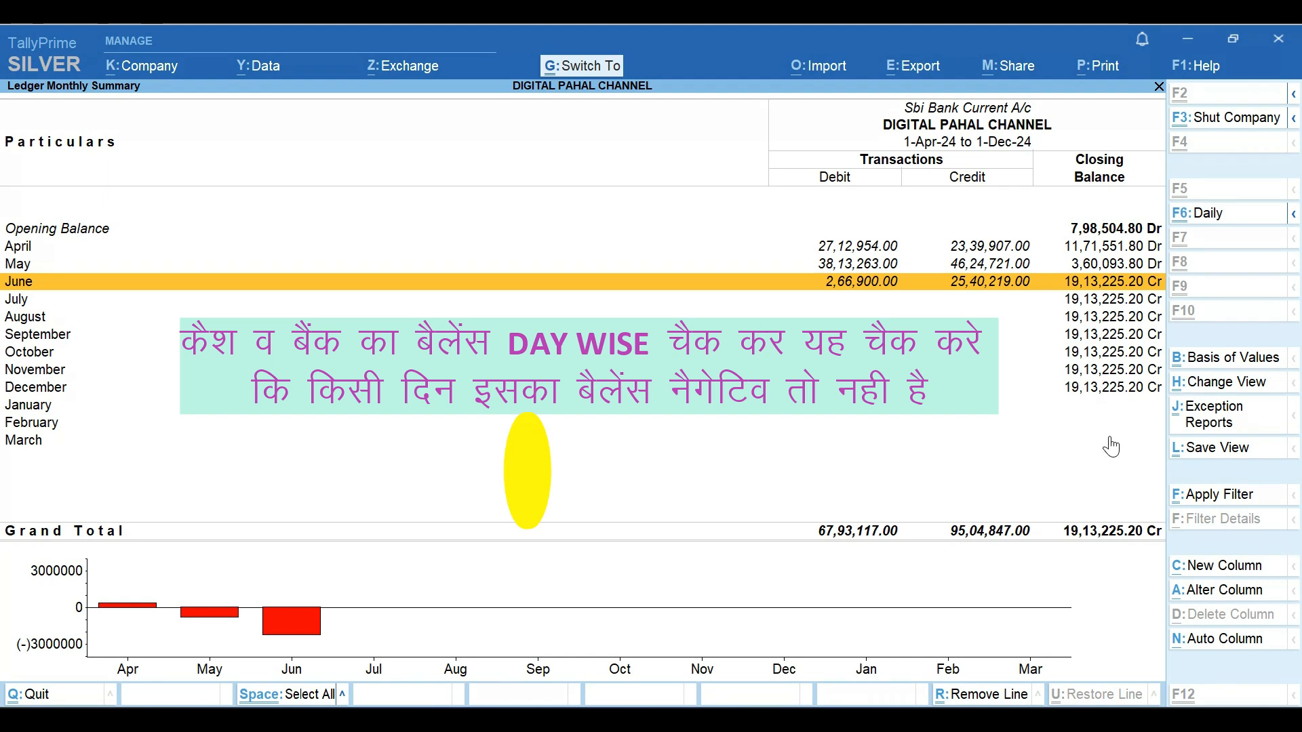
{"action": "key", "text": "ctrl+F6"}
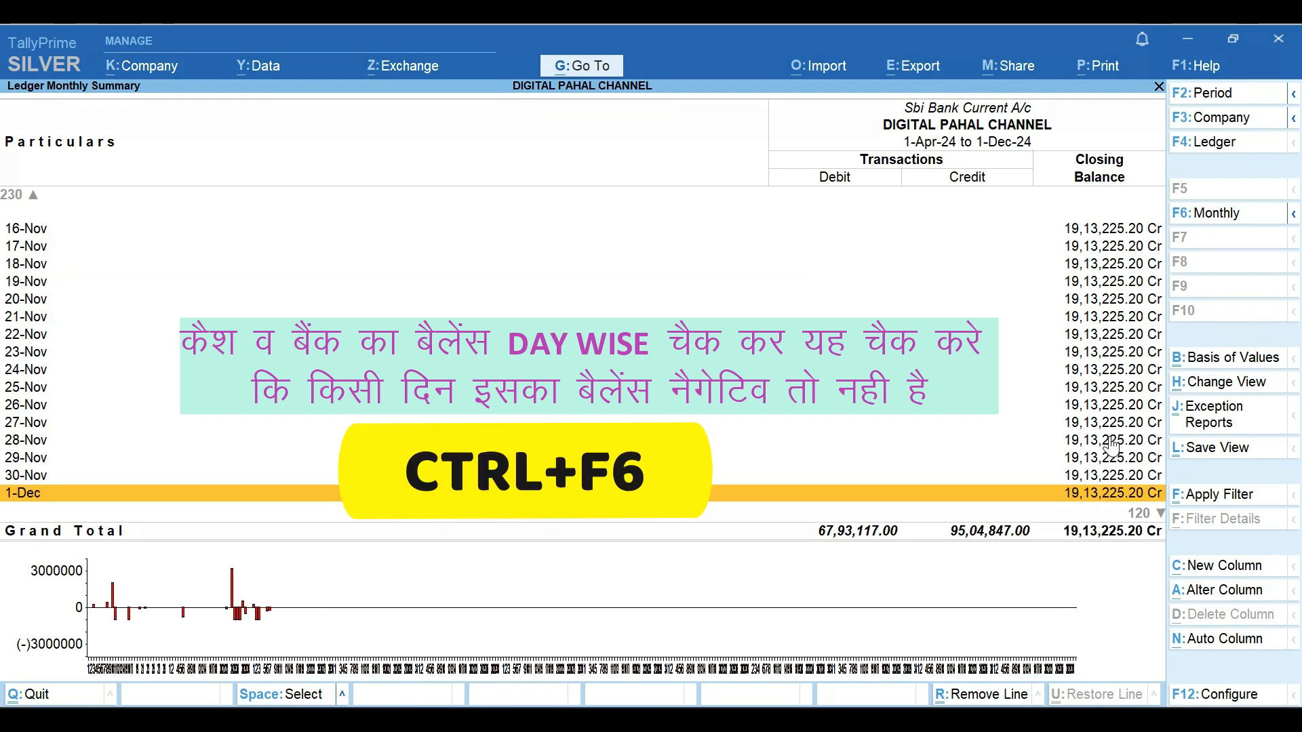
Check the Sbi Bank Current A/c day-wise closing balances from 1-Apr onward for any negative balance.
{"action": "key", "text": "ctrl"}
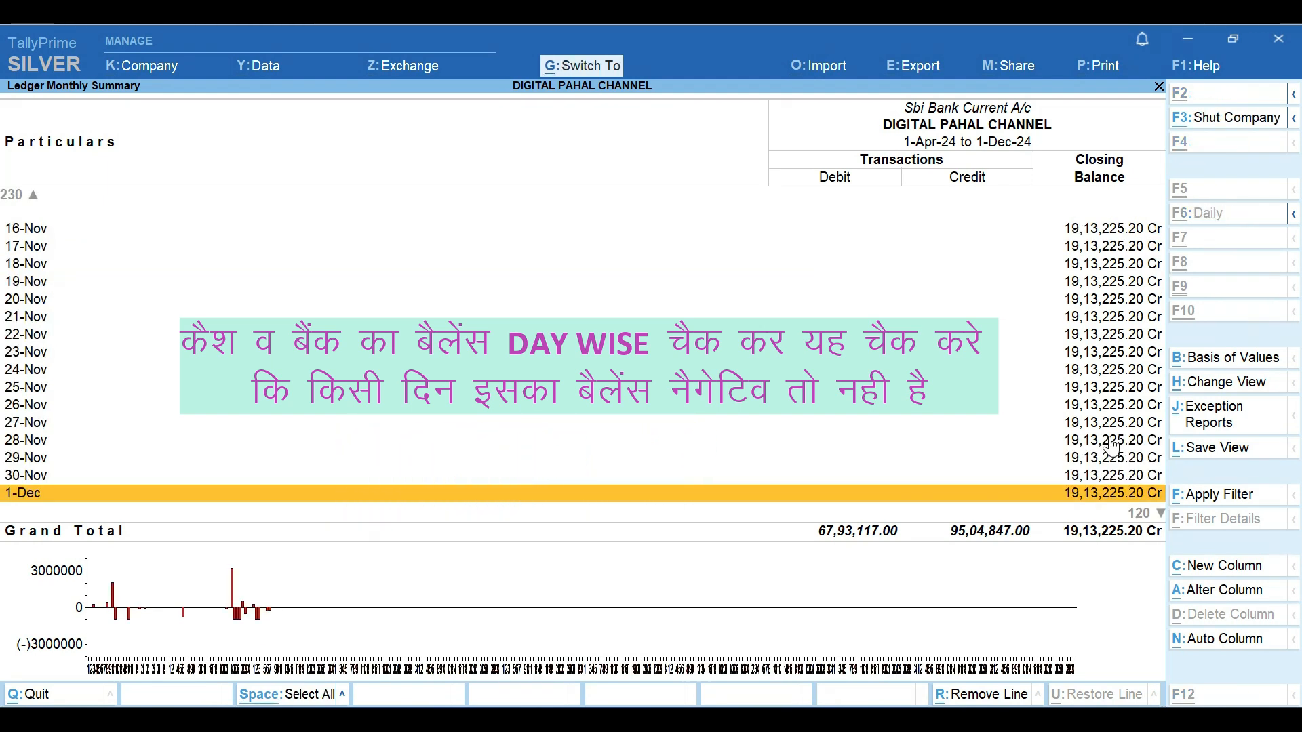
{"action": "key", "text": "ctrl+Home"}
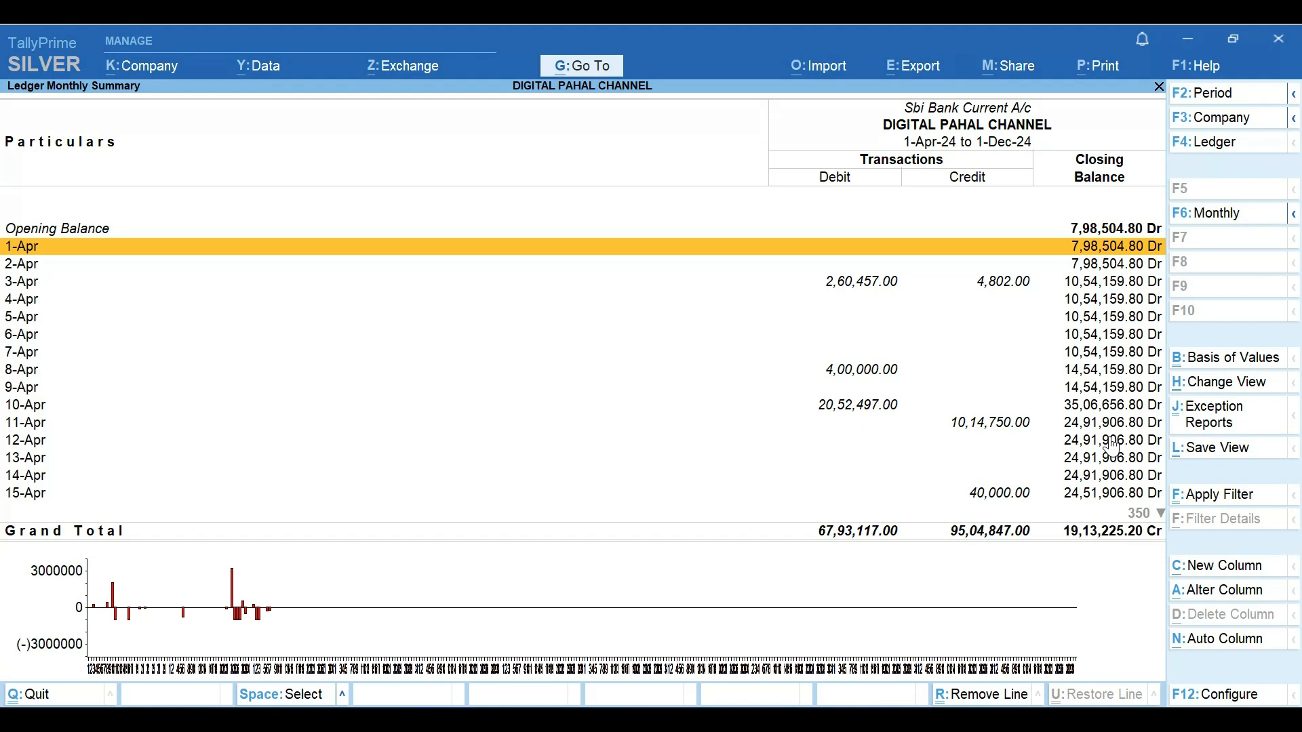
{"action": "key", "text": "Down"}
{"action": "key", "text": "Down"}
{"action": "key", "text": "Down"}
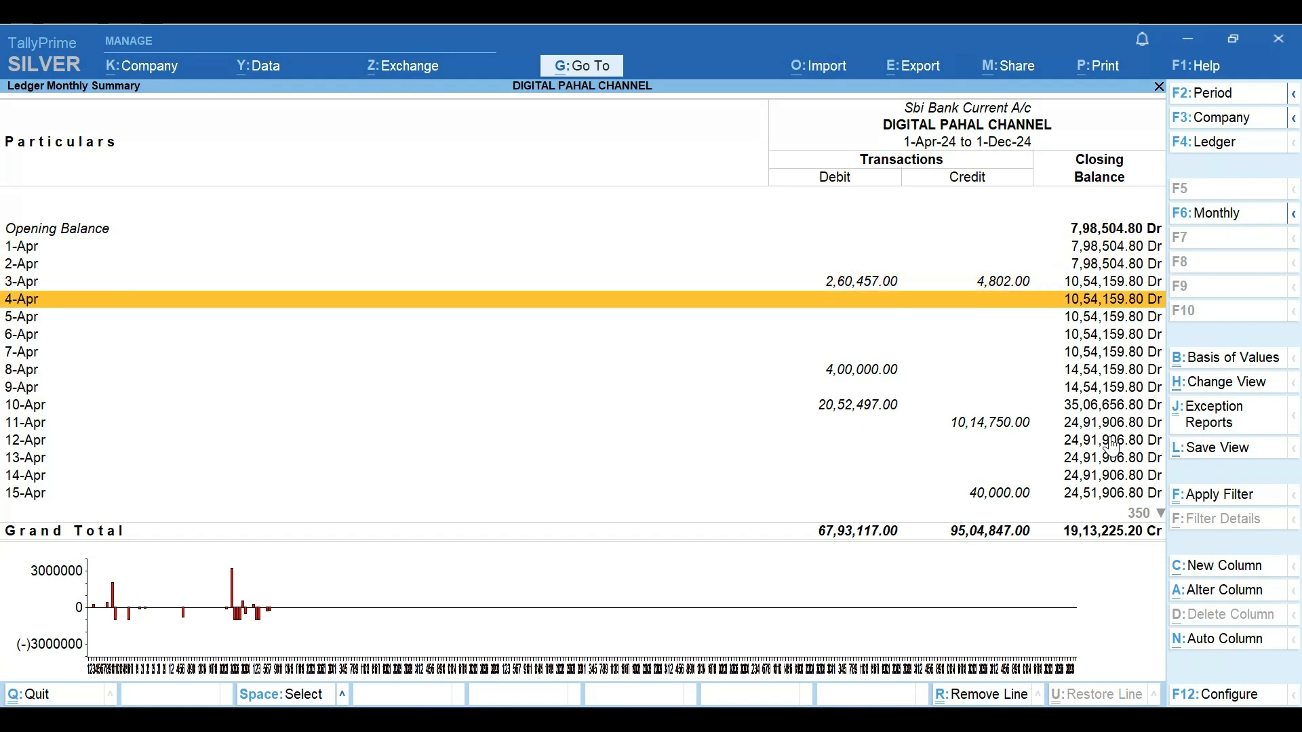
{"action": "key", "text": "Down"}
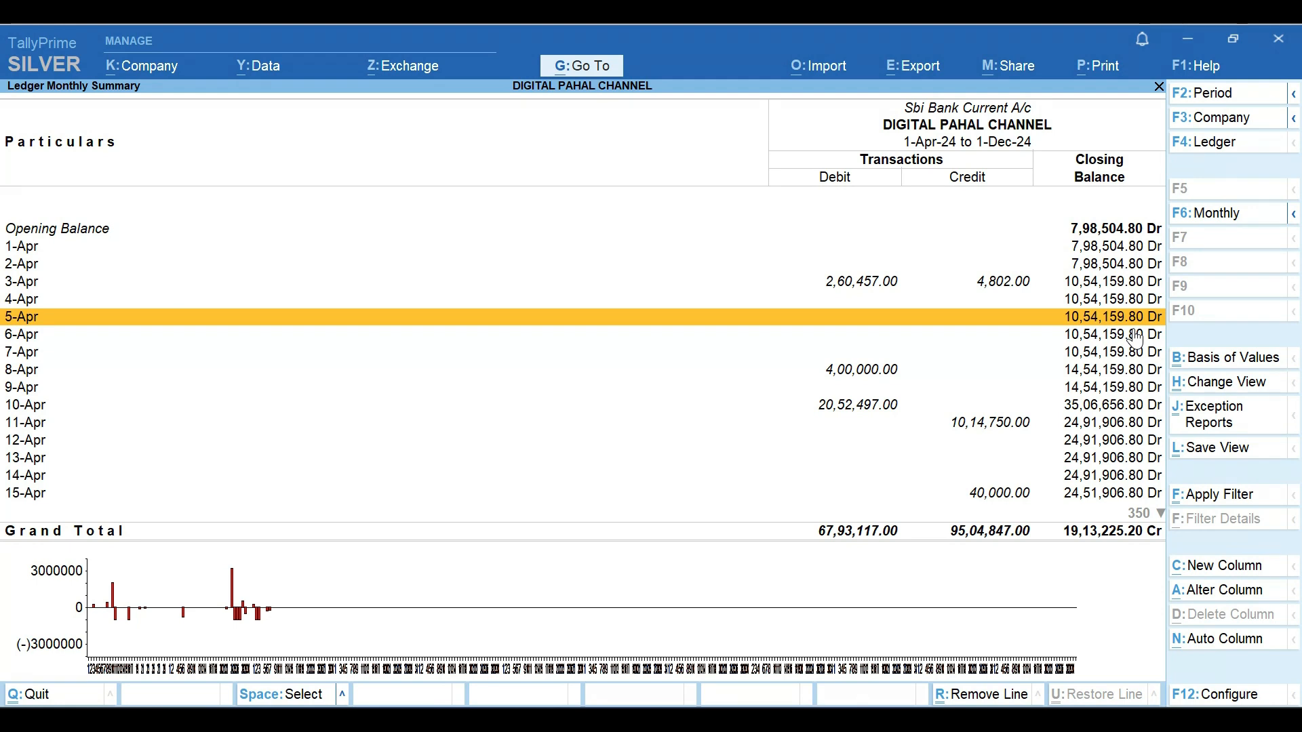
Close the Sbi Bank Current A/c summary and leave the Cash/Bank Summary for the Account Books list.
{"action": "key", "text": "Escape"}
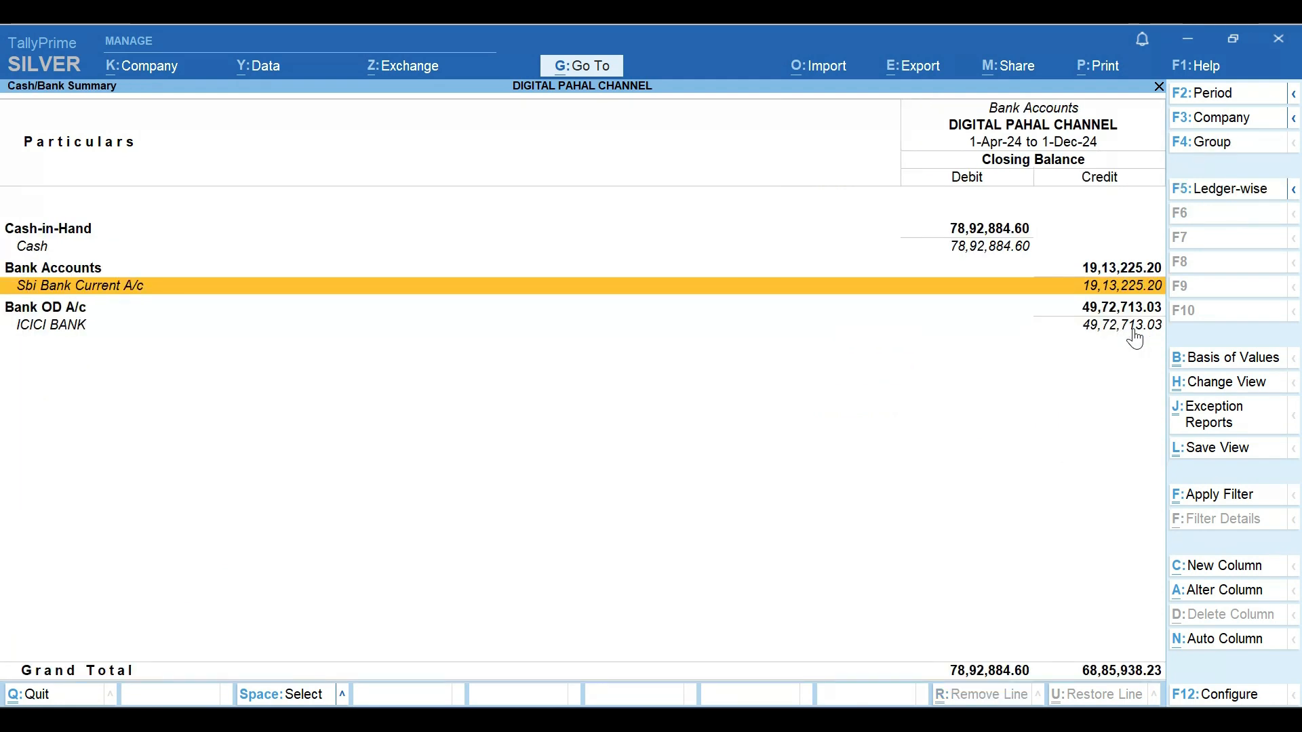
{"action": "key", "text": "Down"}
{"action": "key", "text": "Down"}
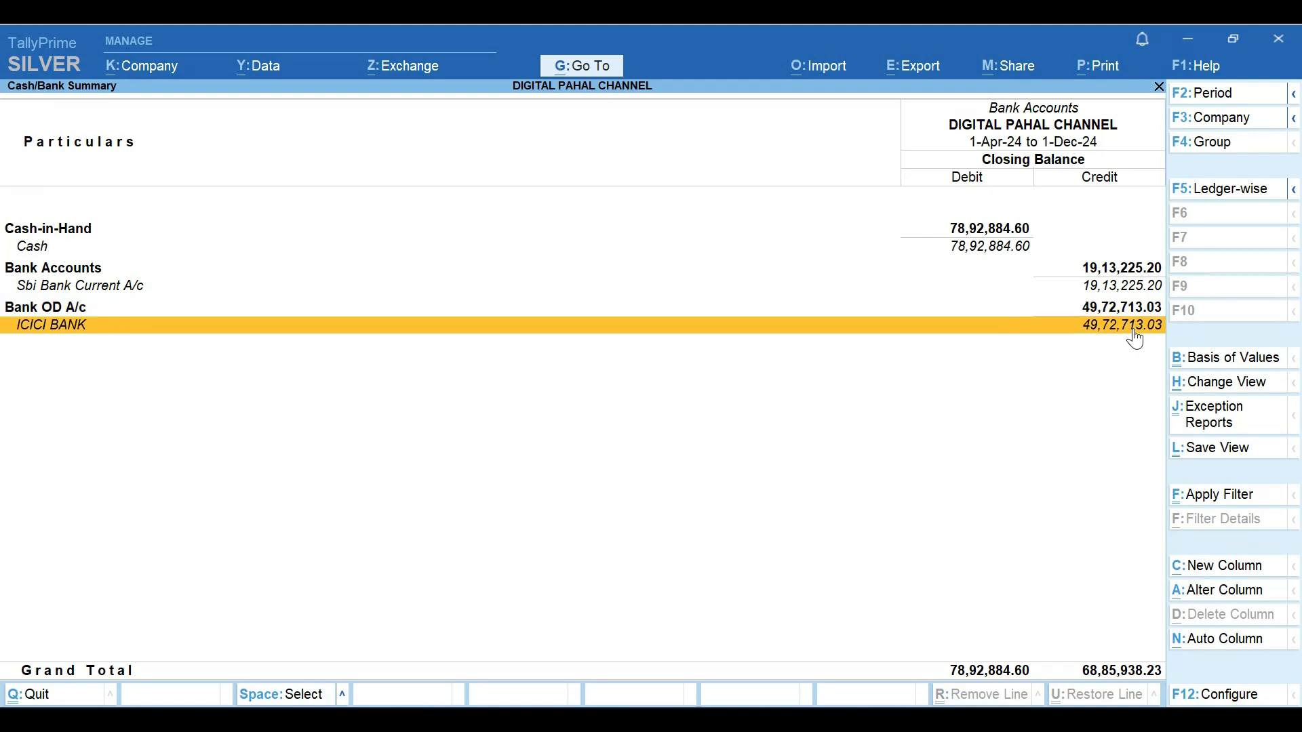
{"action": "key", "text": "Escape"}
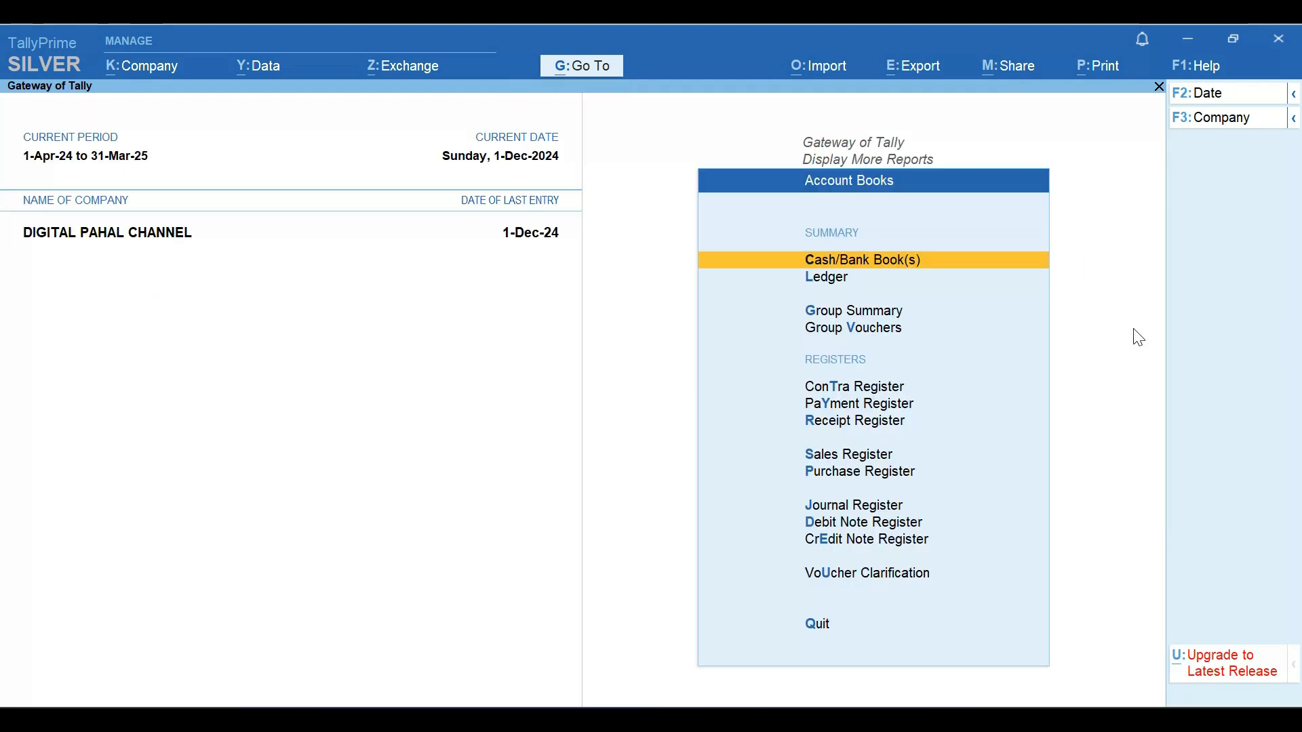
Open the ledger vouchers report of RADHA GOVIND TILES & SENETRIWARE from the account books.
{"action": "key", "text": "Down"}
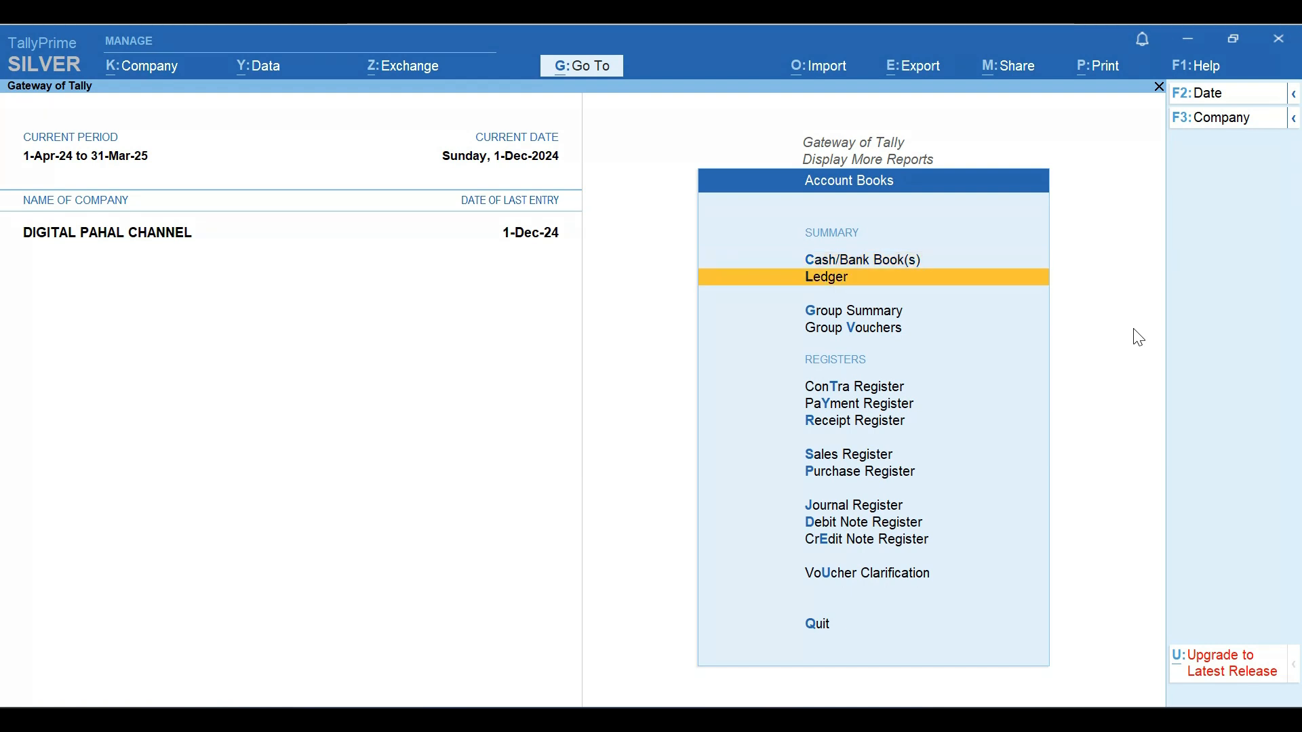
{"action": "key", "text": "Return"}
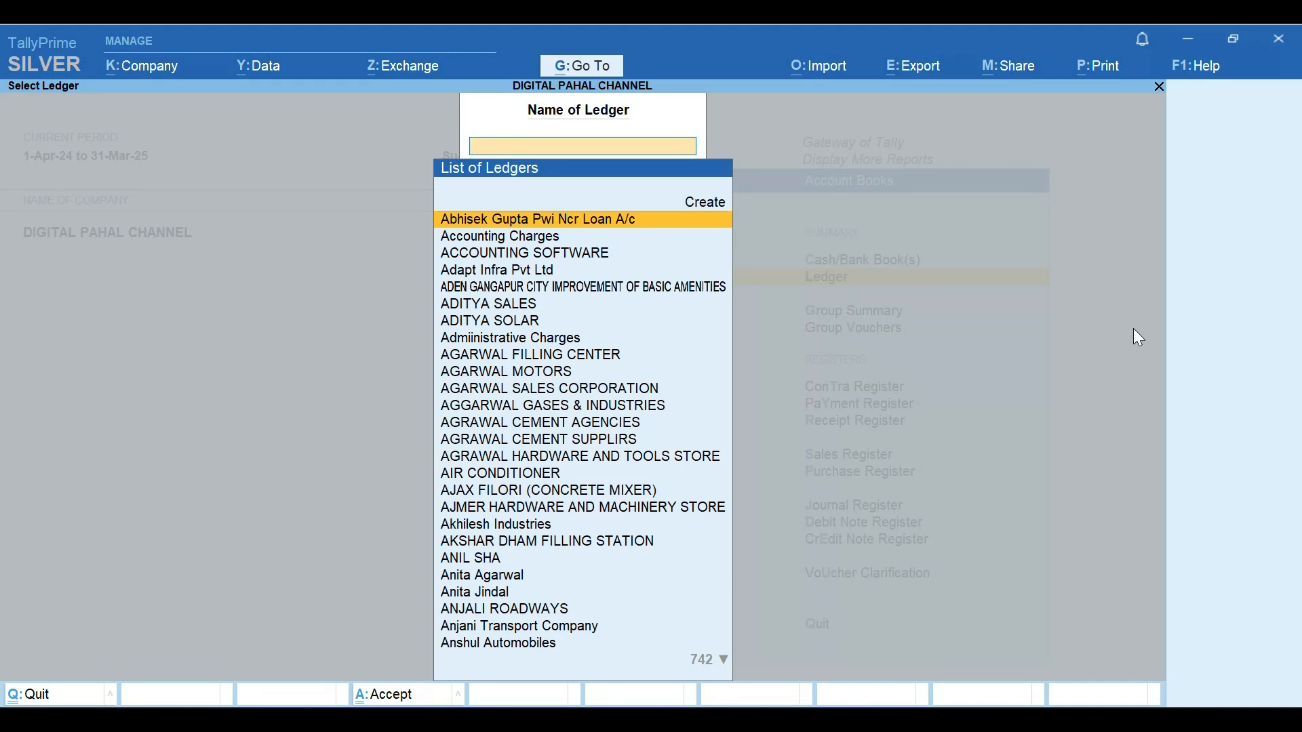
{"action": "type", "text": "Rad"}
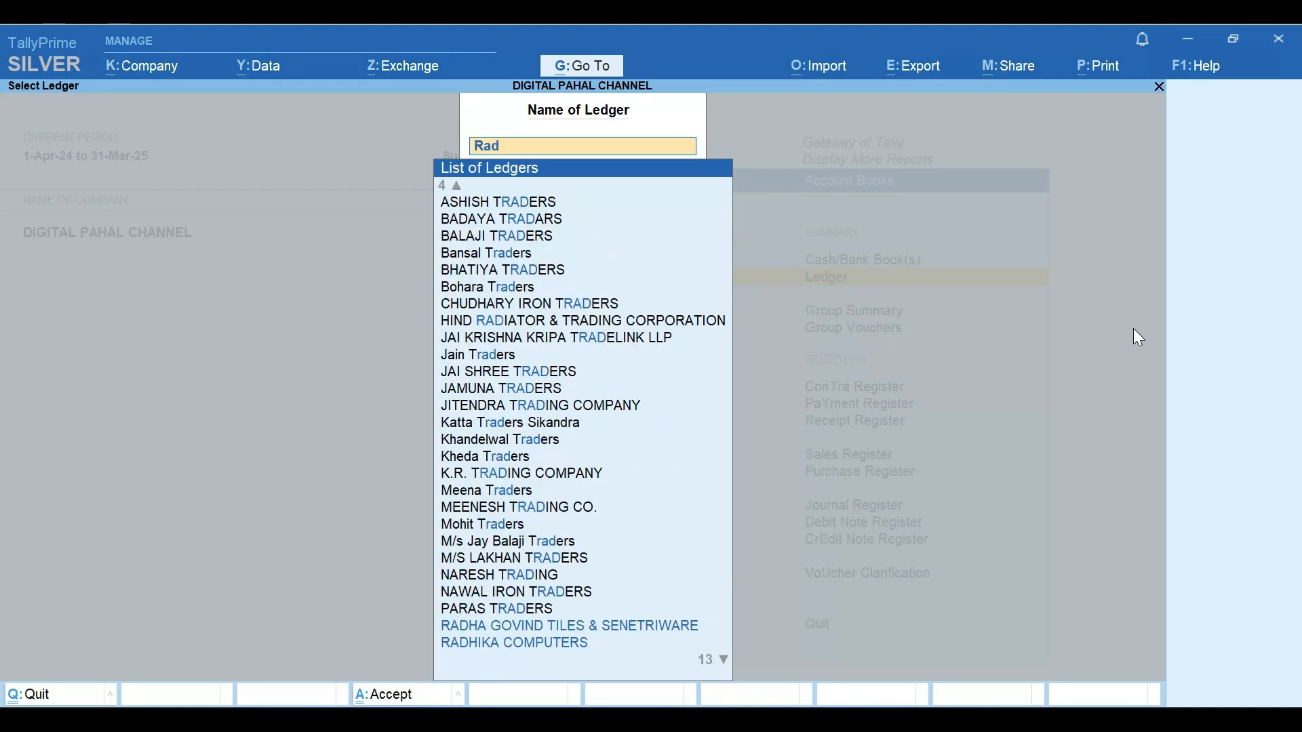
{"action": "type", "text": "h"}
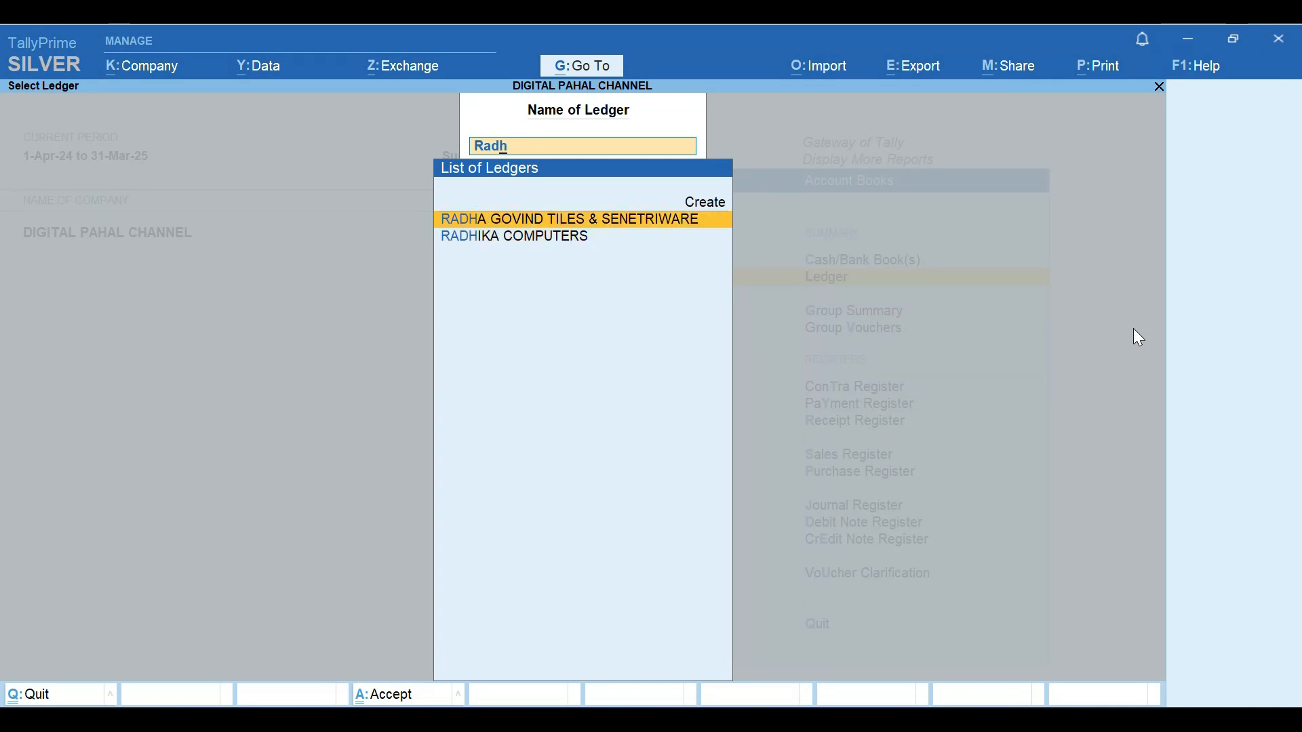
{"action": "key", "text": "Return"}
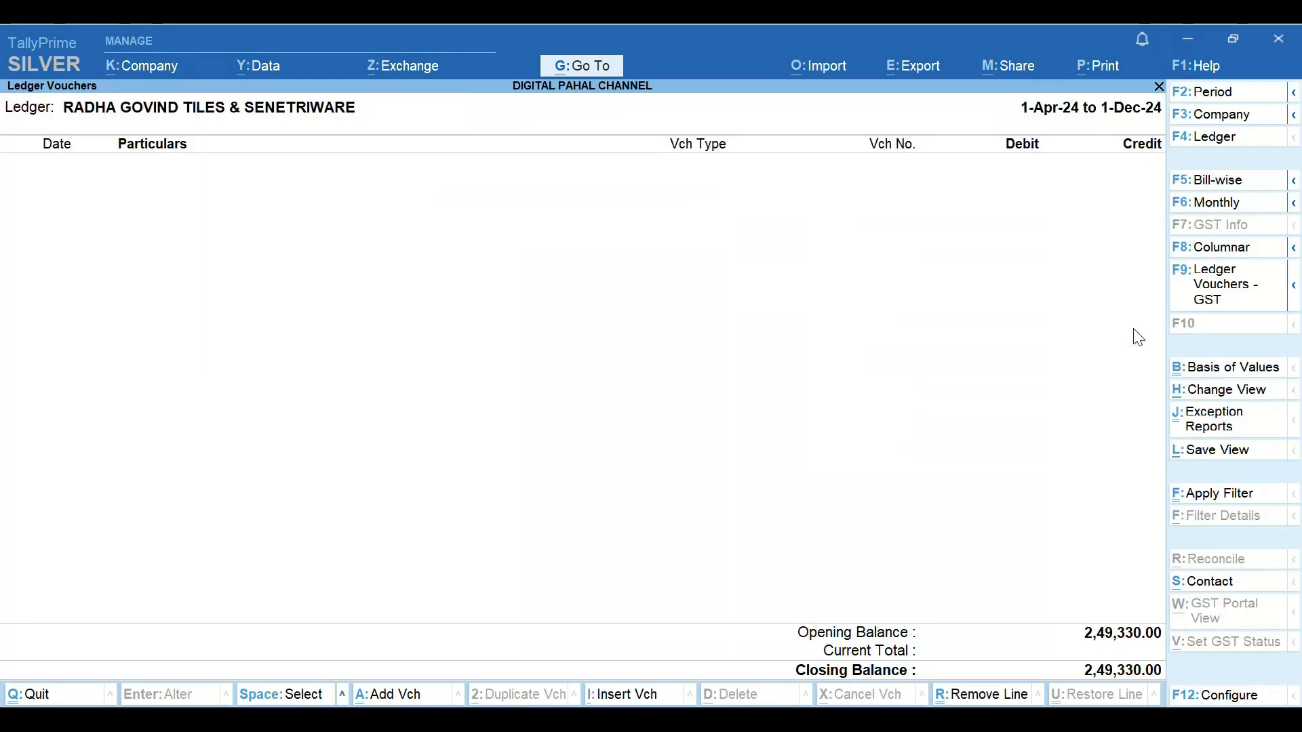
Change the RADHA GOVIND TILES & SENETRIWARE ledger period to 1-Apr-21 to 31-Mar-25.
{"action": "key", "text": "alt"}
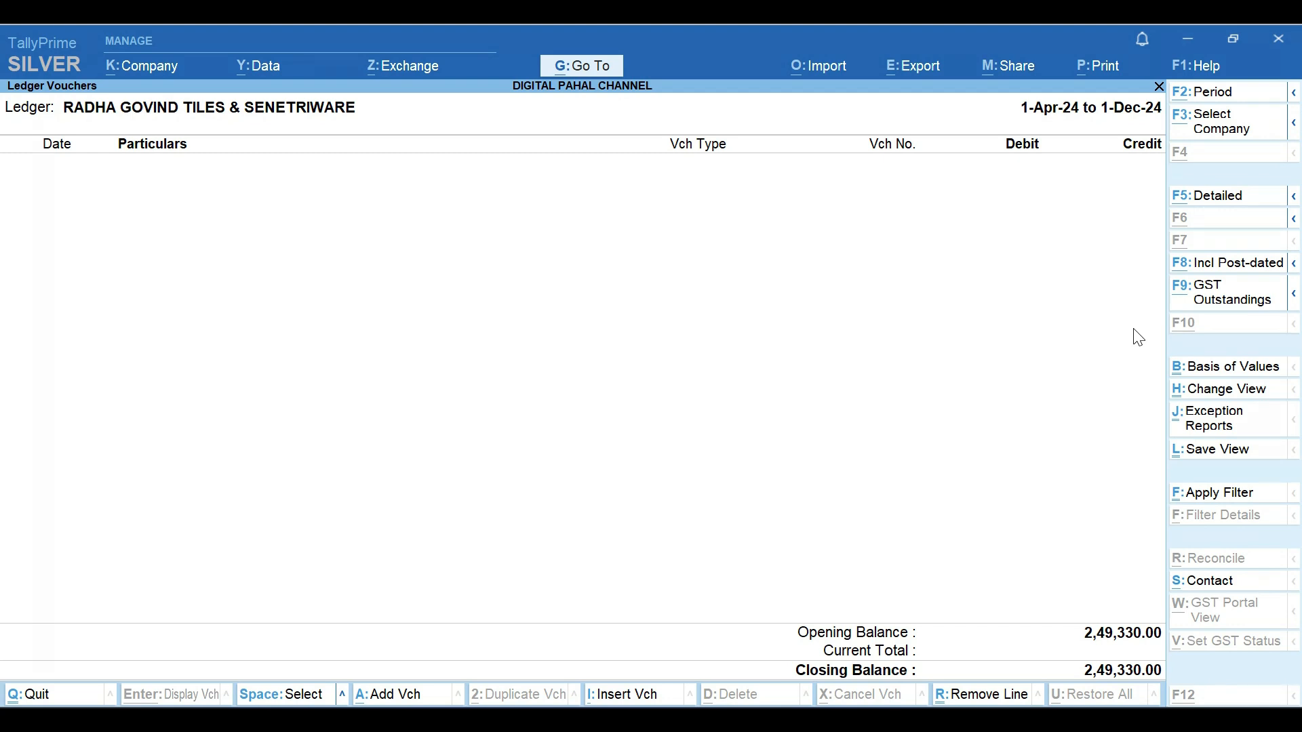
{"action": "key", "text": "alt+F2"}
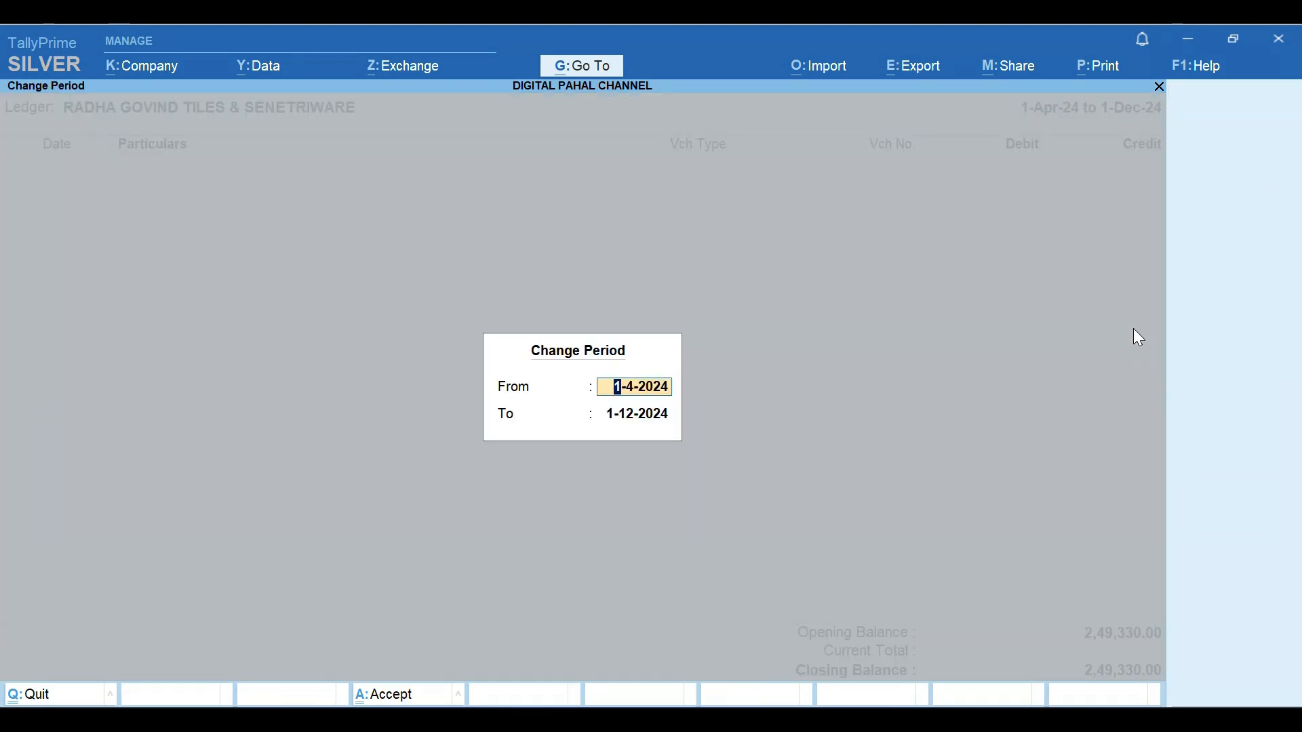
{"action": "type", "text": "a"}
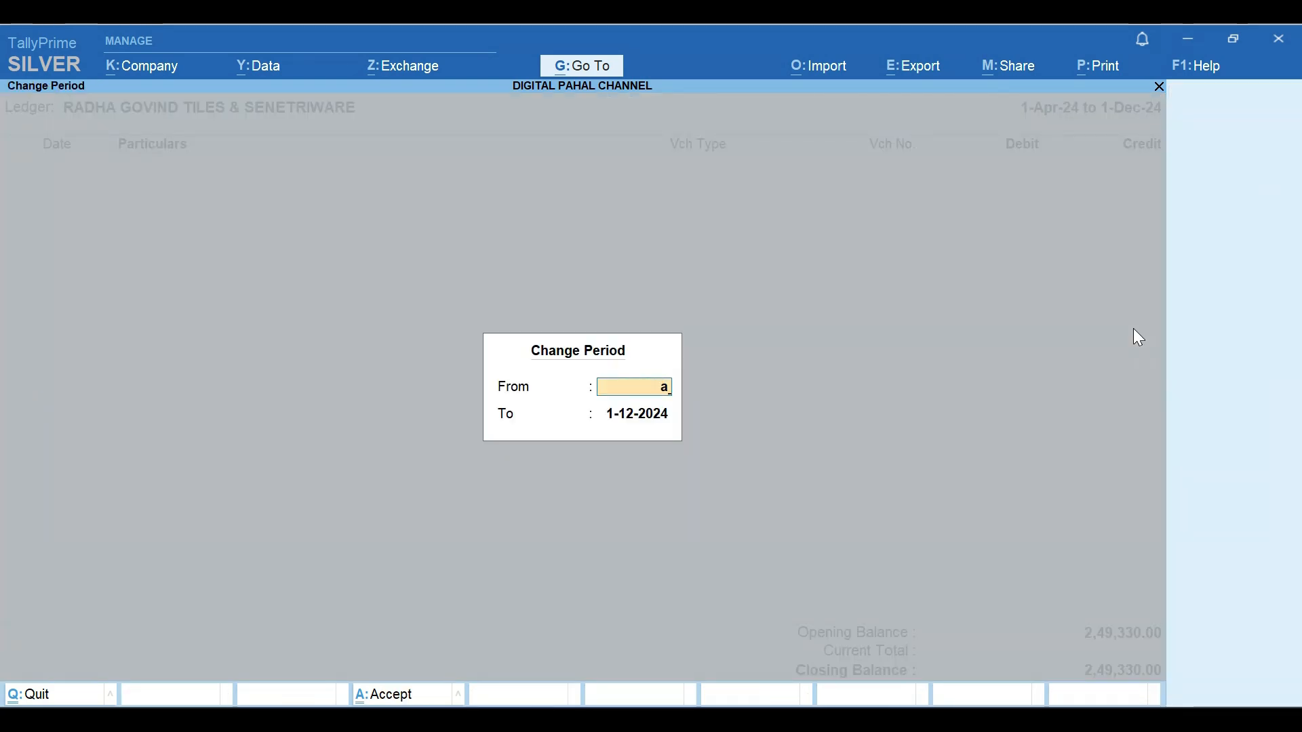
{"action": "type", "text": "21"}
{"action": "key", "text": "Return"}
{"action": "type", "text": "m25"}
{"action": "key", "text": "Return"}
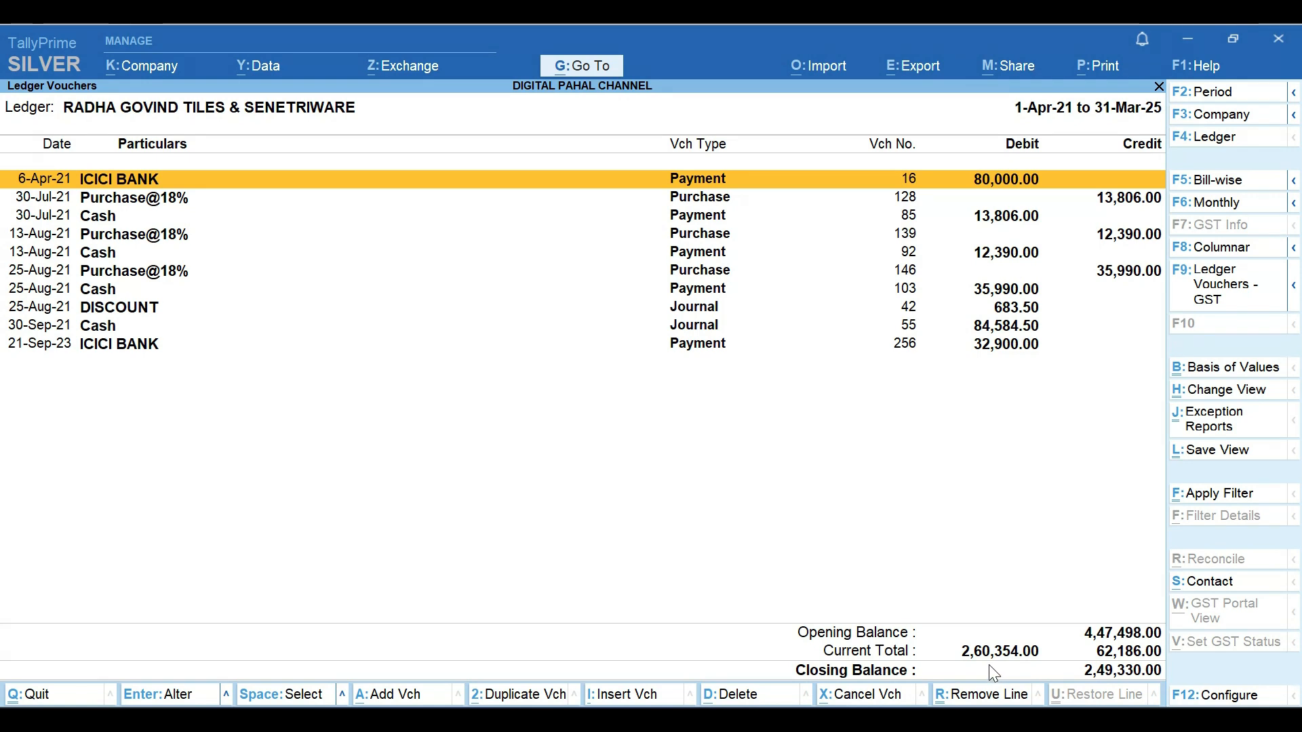
Close the ledger report, look through the neighbouring names in the list of ledgers, and return to Account Books.
{"action": "key", "text": "Escape"}
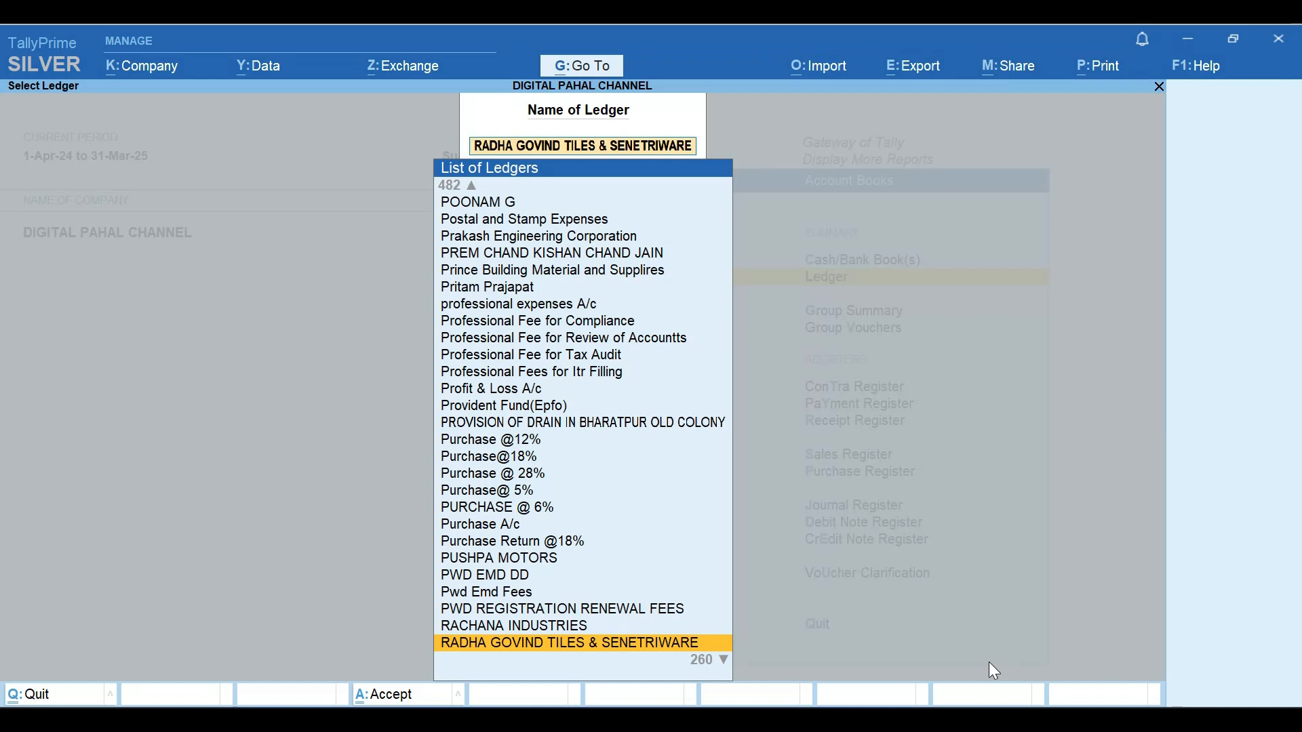
{"action": "key", "text": "Up"}
{"action": "key", "text": "Up"}
{"action": "key", "text": "Up"}
{"action": "key", "text": "Up"}
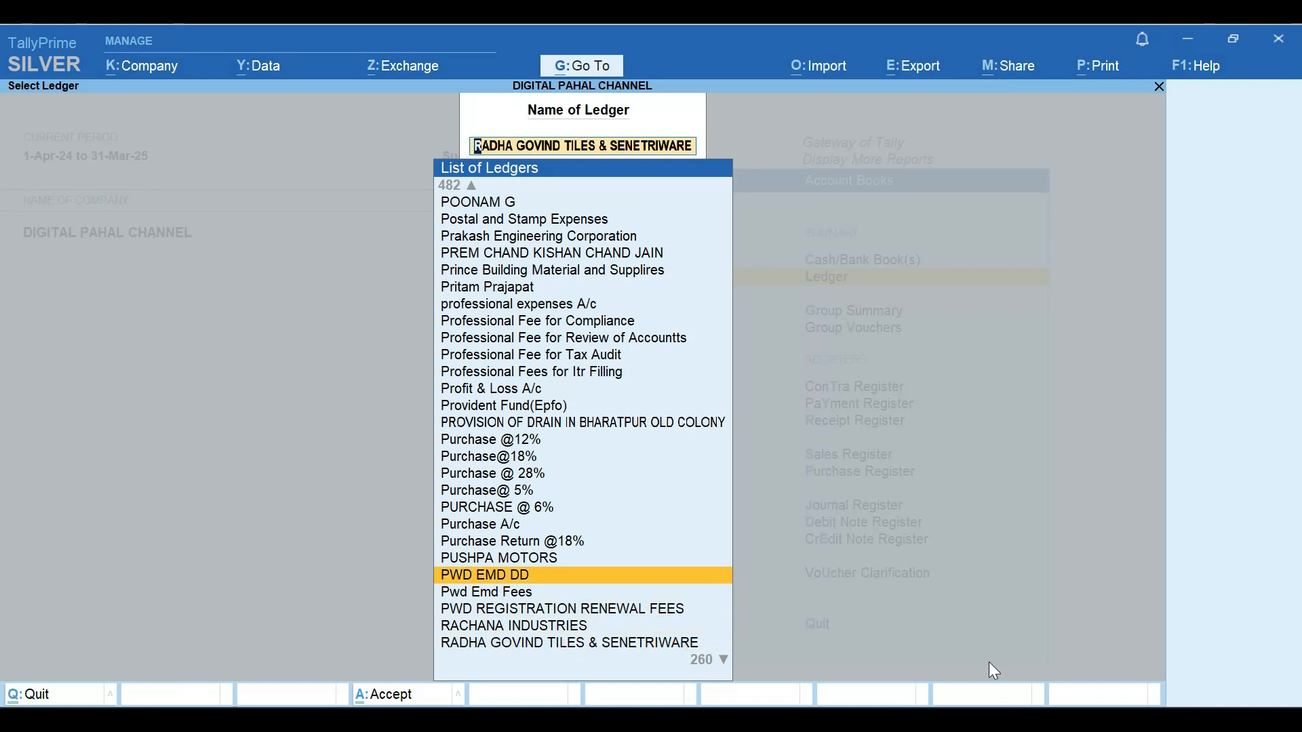
{"action": "key", "text": "Up"}
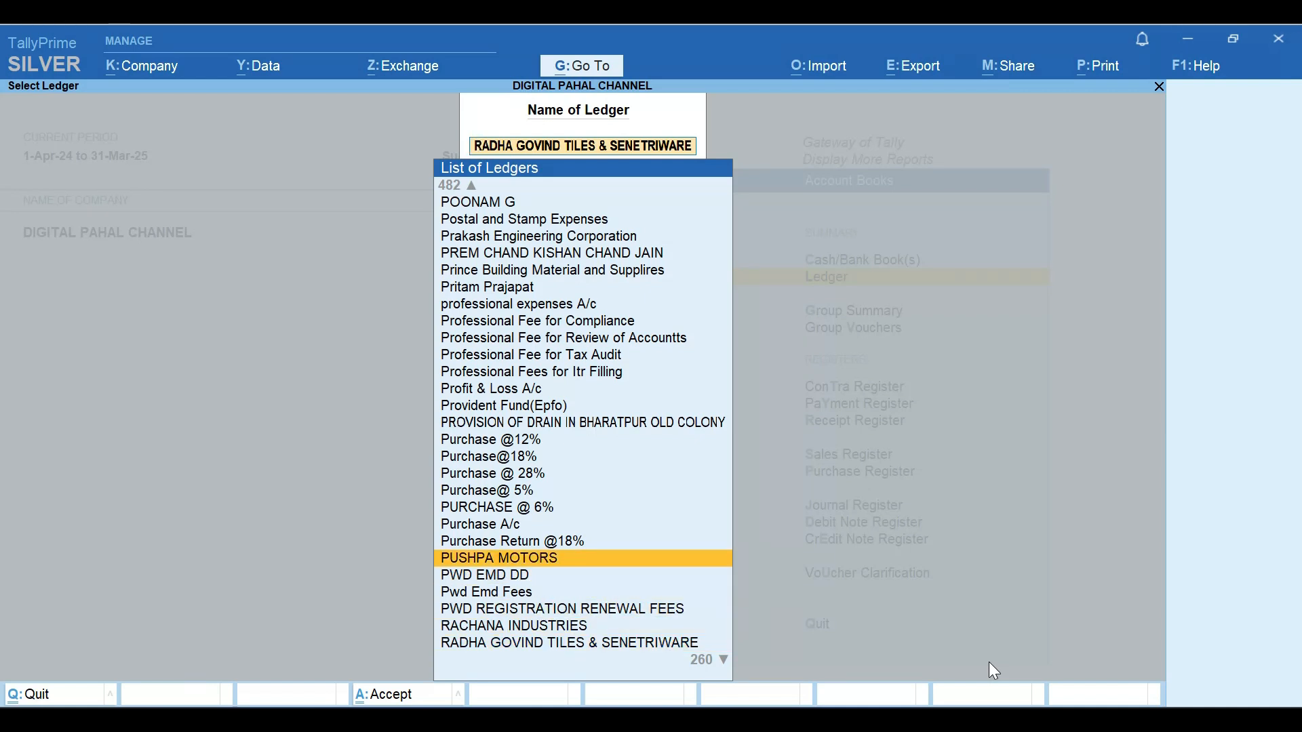
{"action": "key", "text": "Down"}
{"action": "key", "text": "Down"}
{"action": "key", "text": "Down"}
{"action": "key", "text": "Down"}
{"action": "key", "text": "Down"}
{"action": "key", "text": "Down"}
{"action": "key", "text": "Down"}
{"action": "key", "text": "Down"}
{"action": "key", "text": "Down"}
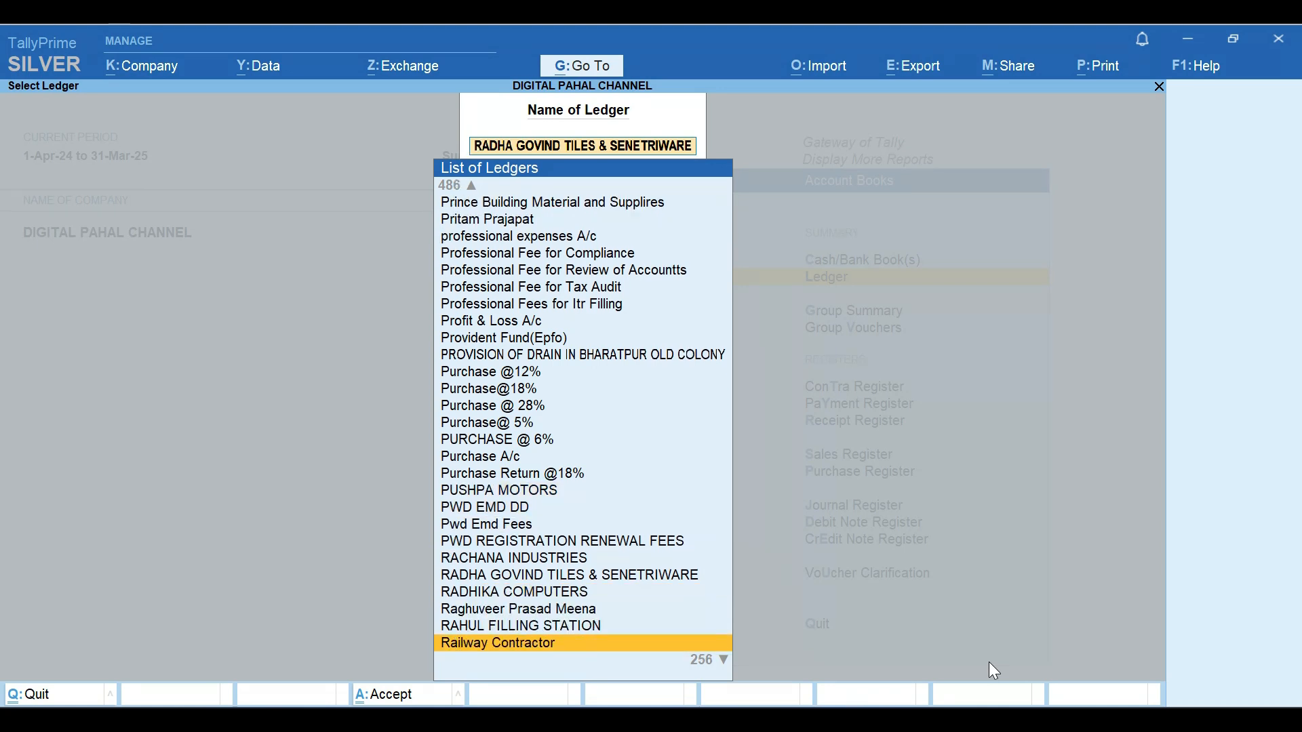
{"action": "key", "text": "Down"}
{"action": "key", "text": "Down"}
{"action": "key", "text": "Down"}
{"action": "key", "text": "Down"}
{"action": "key", "text": "Down"}
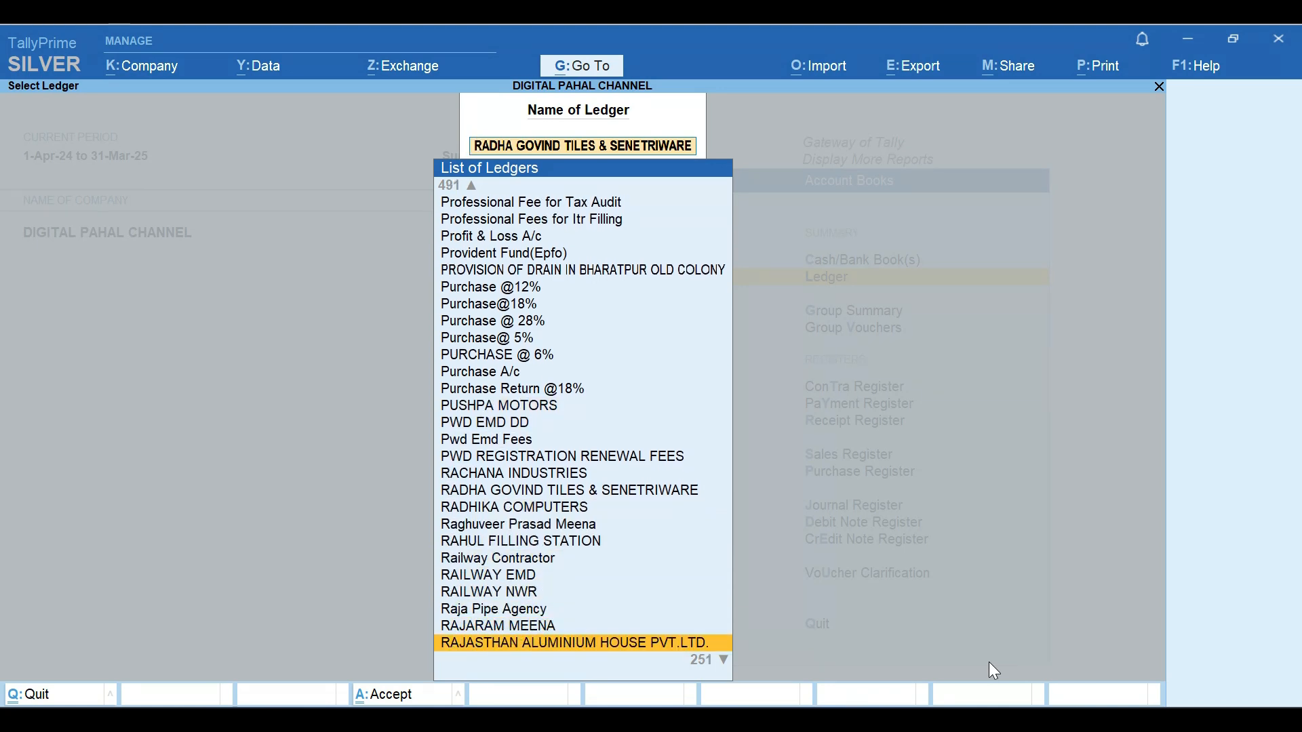
{"action": "key", "text": "BackSpace"}
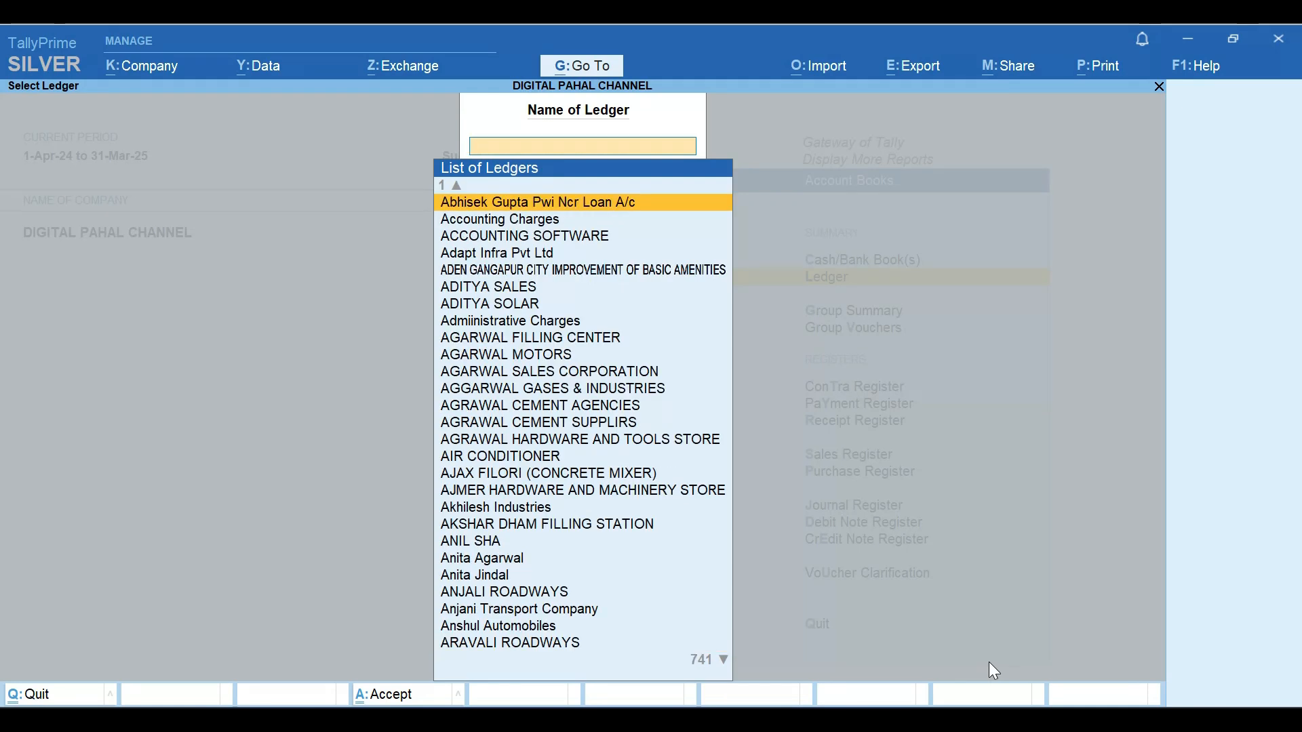
{"action": "key", "text": "Escape"}
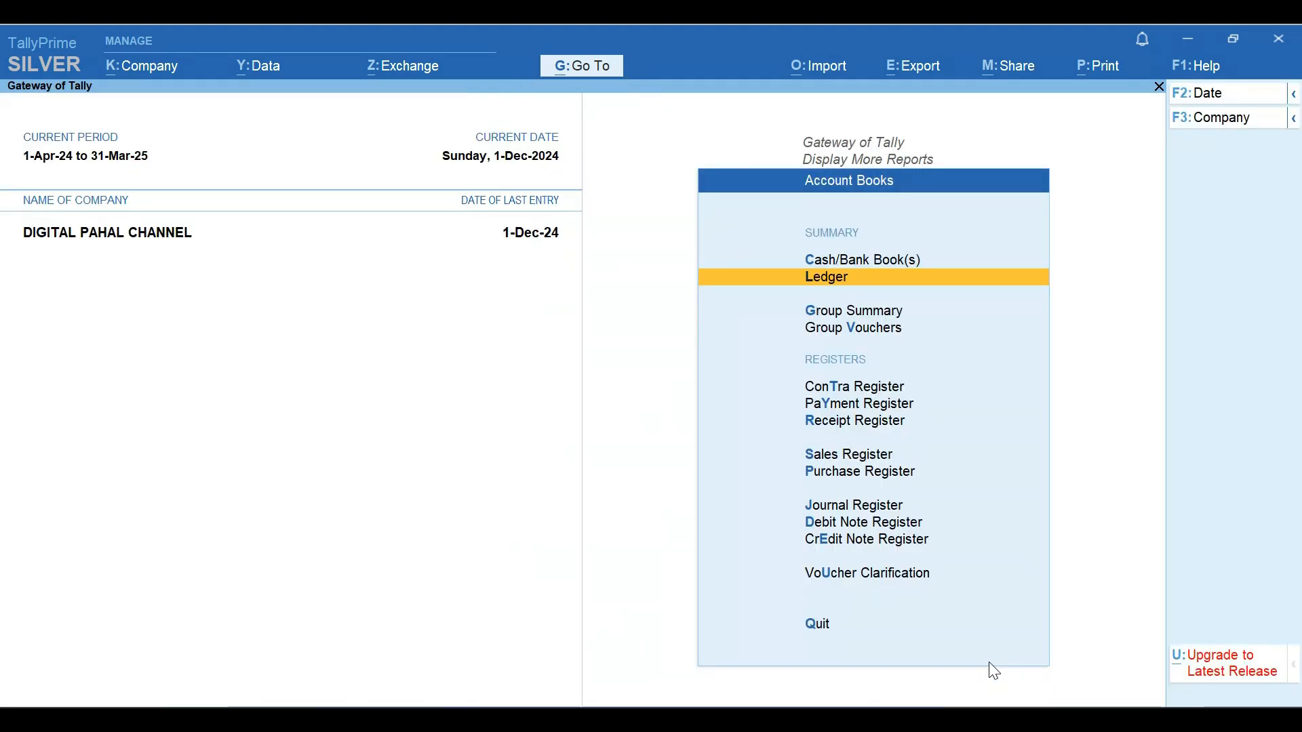
Start a Group Summary report and look through the available account groups down to Cash-in-Hand.
{"action": "key", "text": "Down"}
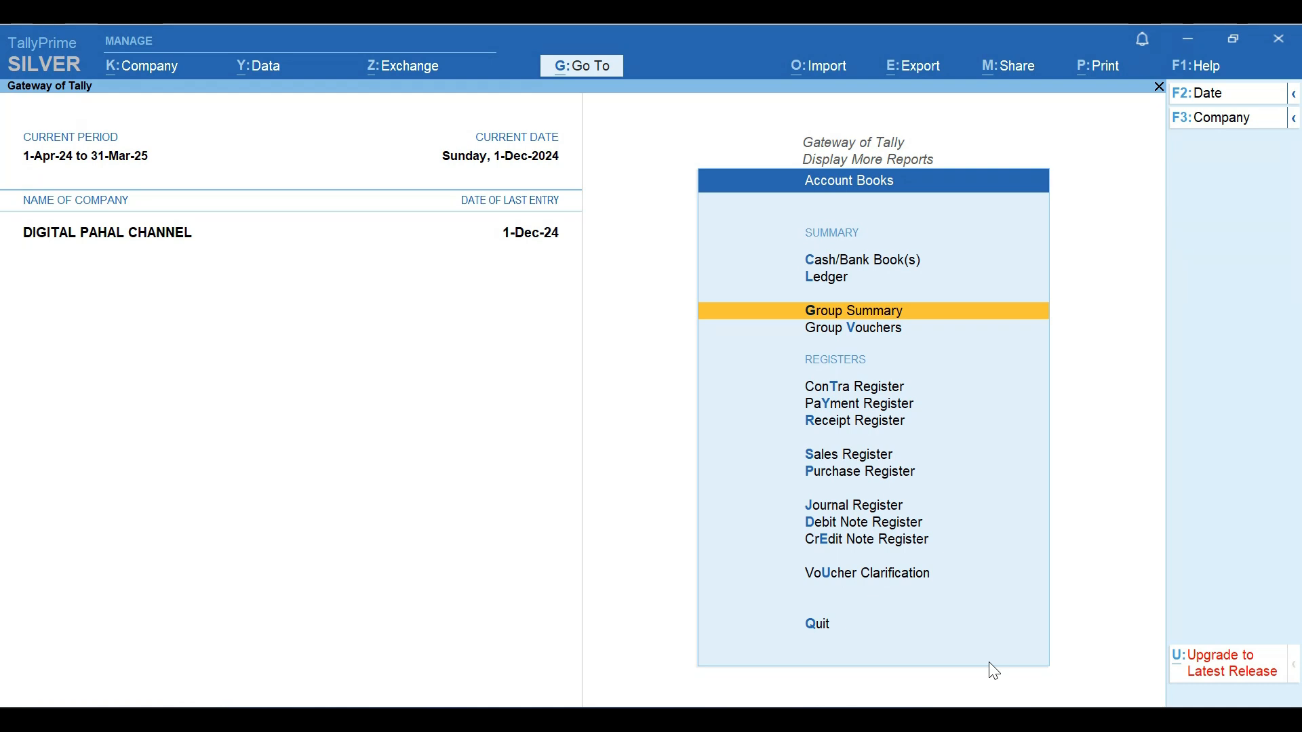
{"action": "key", "text": "Return"}
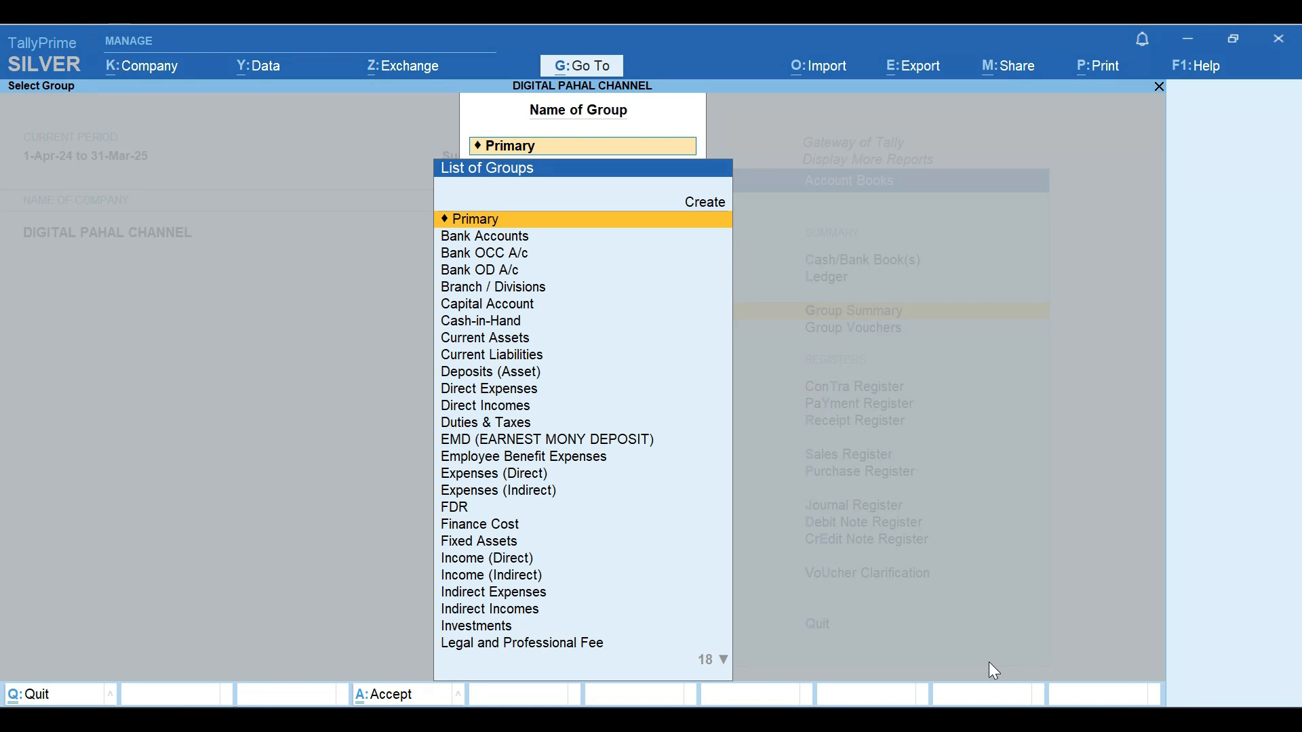
{"action": "key", "text": "Down"}
{"action": "key", "text": "Down"}
{"action": "key", "text": "Down"}
{"action": "key", "text": "Down"}
{"action": "key", "text": "Down"}
{"action": "key", "text": "Down"}
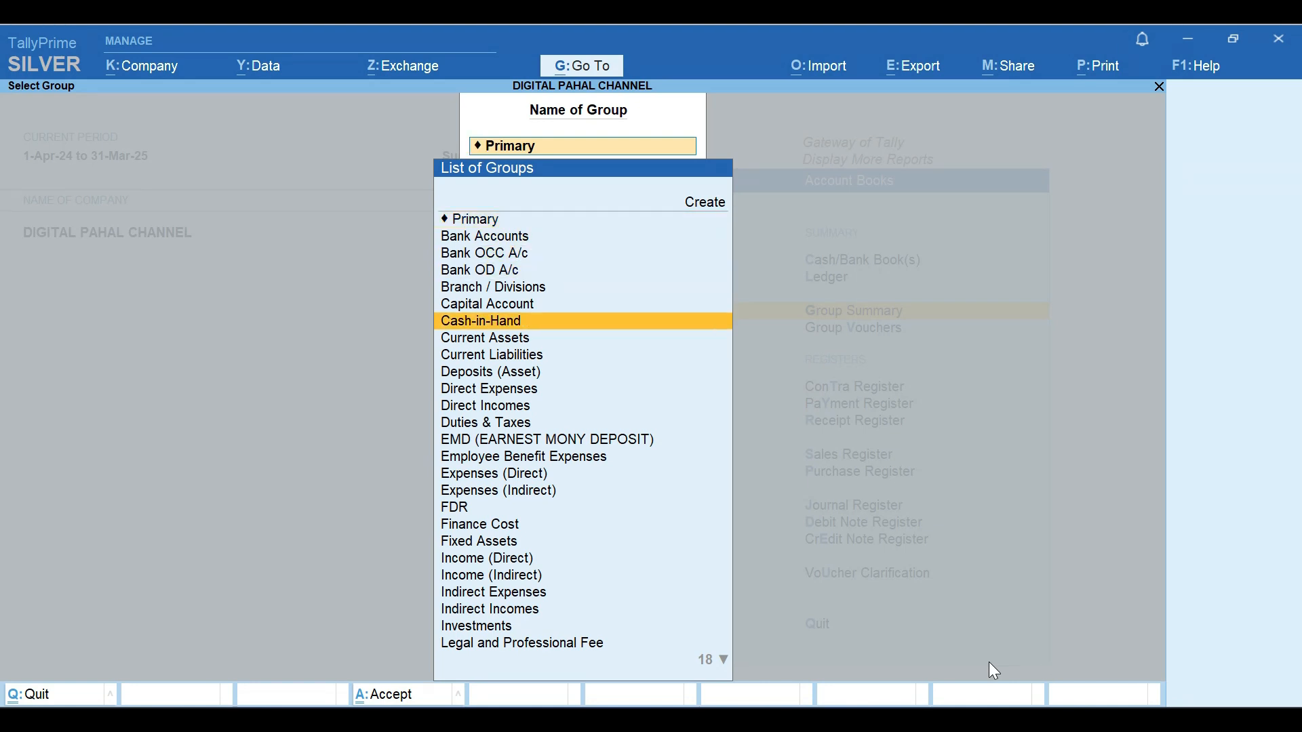
Open the group summary of Sundry Creditors and review the parties' debit and credit closing balances.
{"action": "key", "text": "Right"}
{"action": "key", "text": "BackSpace"}
{"action": "key", "text": "BackSpace"}
{"action": "key", "text": "BackSpace"}
{"action": "key", "text": "BackSpace"}
{"action": "key", "text": "BackSpace"}
{"action": "key", "text": "BackSpace"}
{"action": "key", "text": "BackSpace"}
{"action": "key", "text": "BackSpace"}
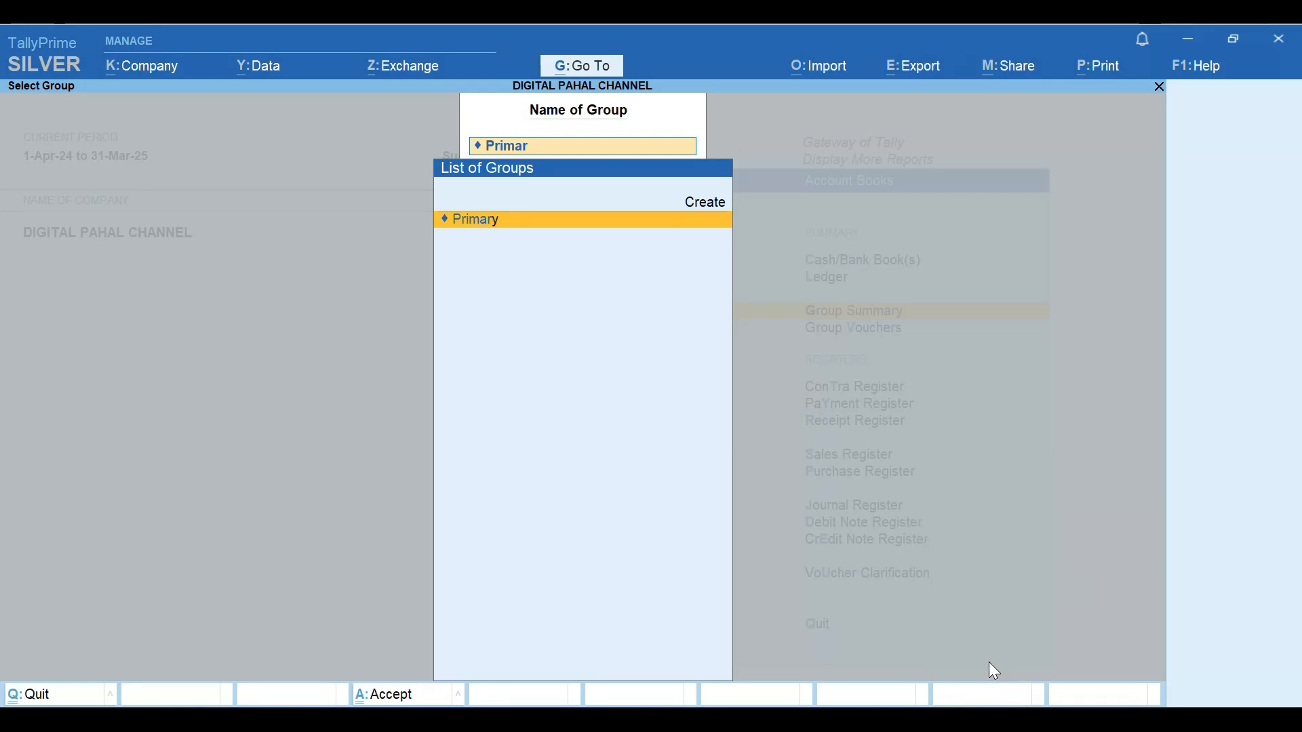
{"action": "type", "text": "Cr"}
{"action": "key", "text": "Down"}
{"action": "key", "text": "Down"}
{"action": "key", "text": "Down"}
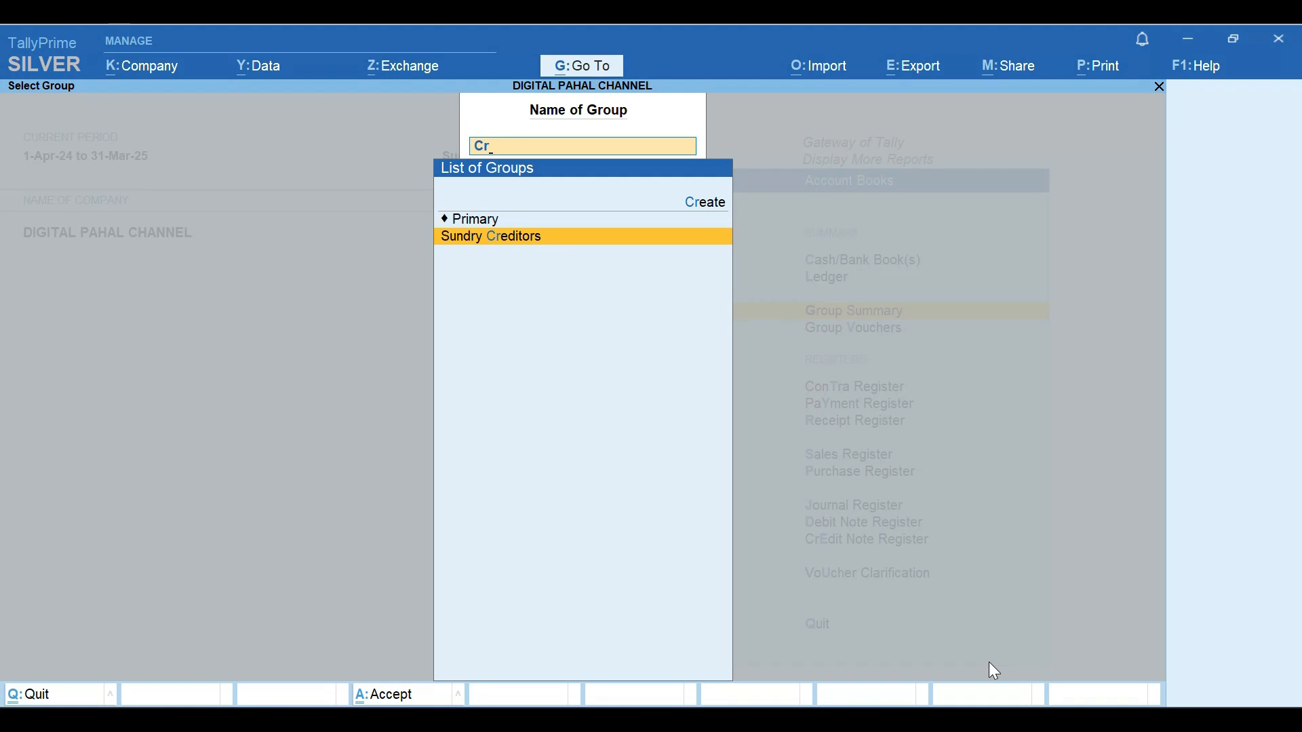
{"action": "key", "text": "Return"}
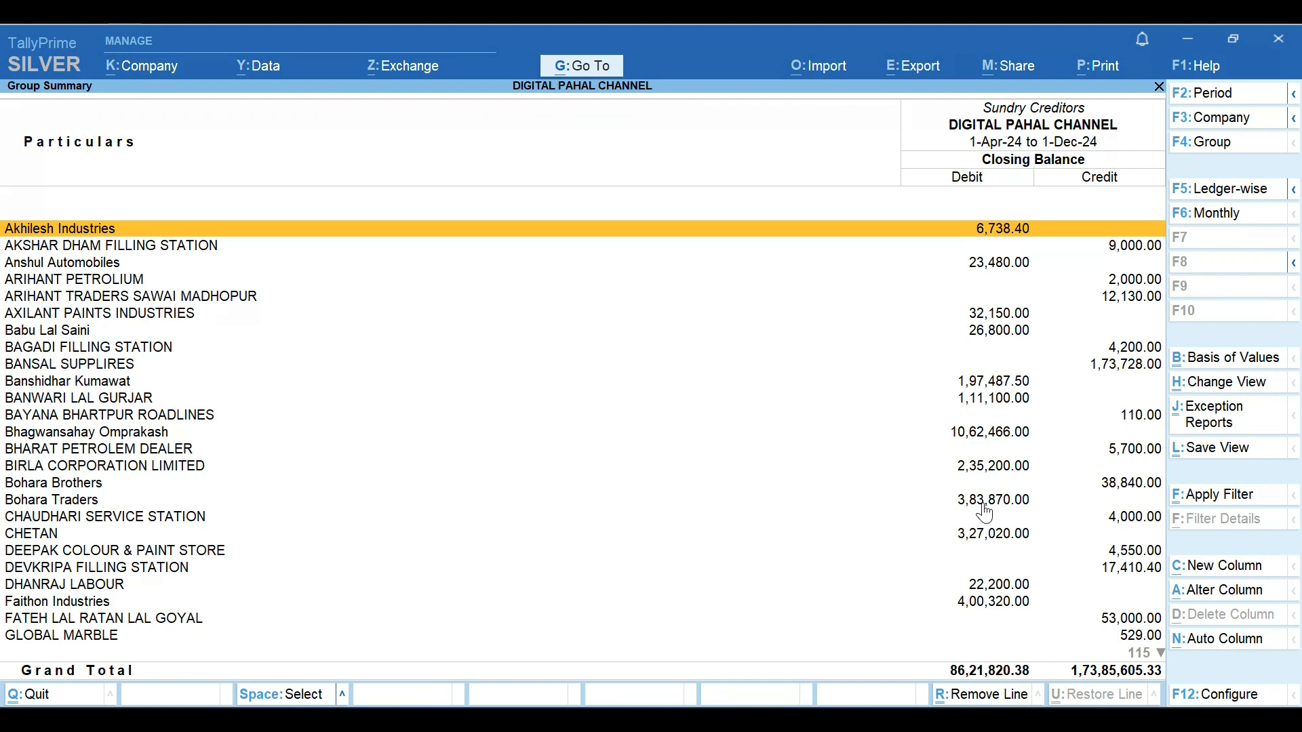
{"action": "key", "text": "Down"}
{"action": "key", "text": "Down"}
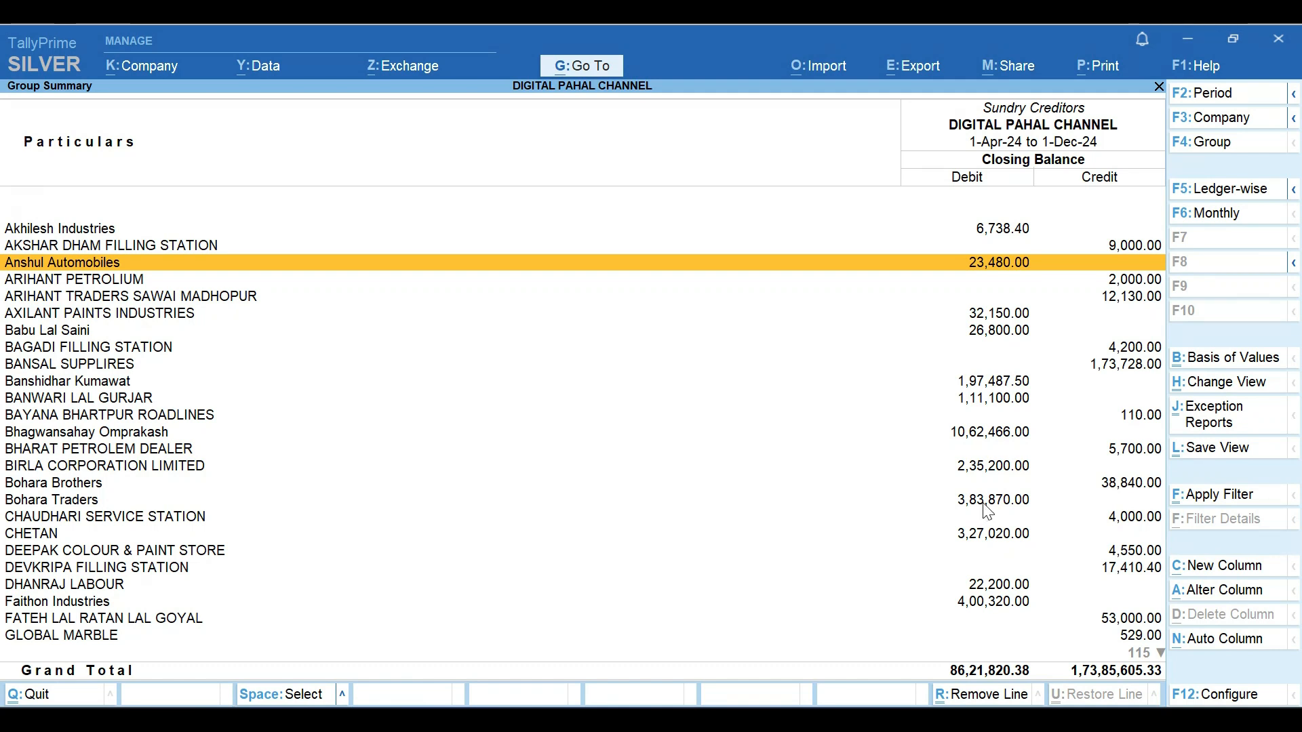
Close the Sundry Creditors summary and open the group summary of Sundry Debtors.
{"action": "key", "text": "Escape"}
{"action": "key", "text": "Return"}
{"action": "key", "text": "Down"}
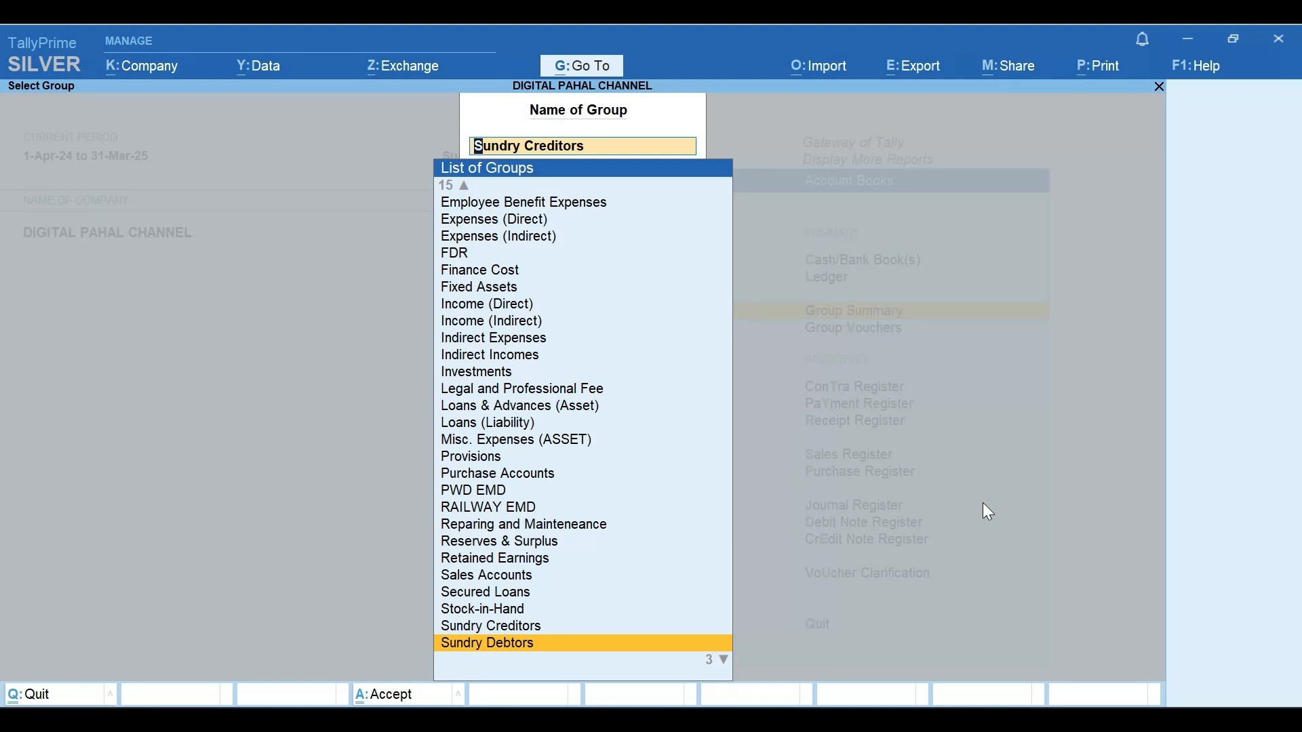
{"action": "key", "text": "Return"}
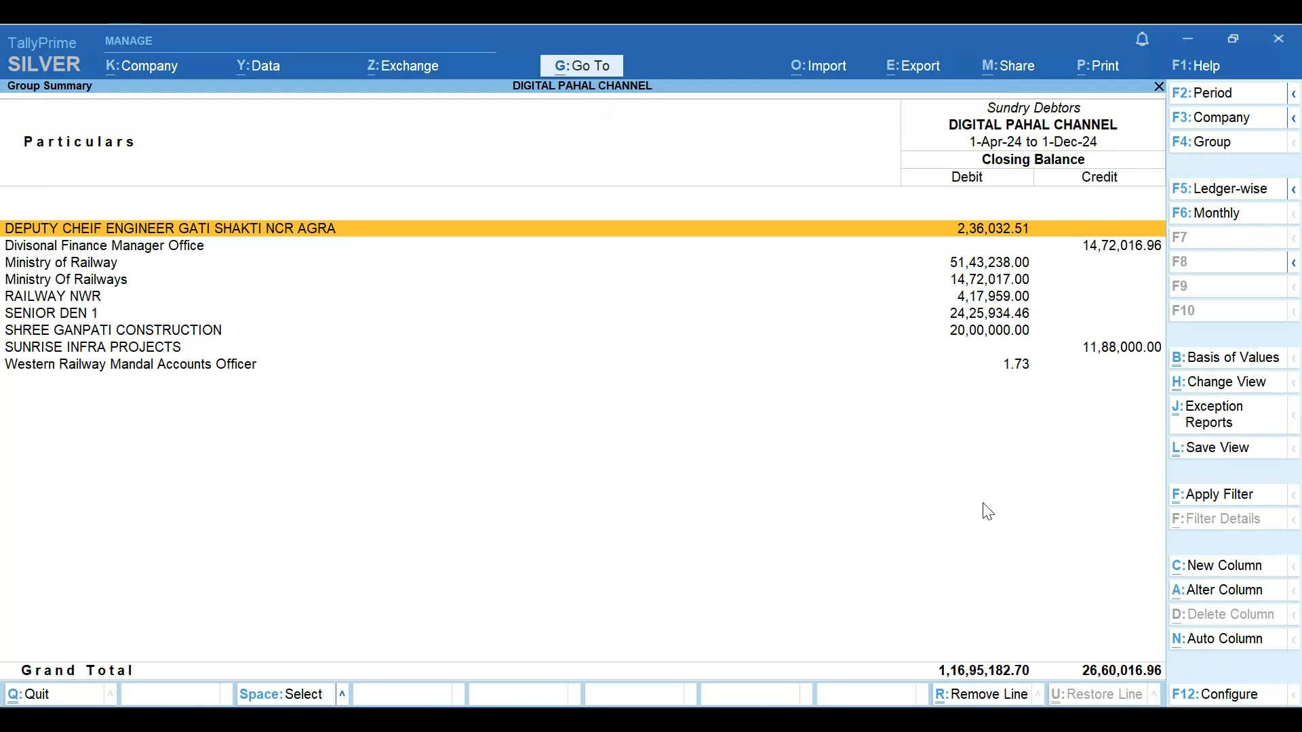
Close the Sundry Debtors summary, return to Account Books and start a Group Vouchers report.
{"action": "key", "text": "Escape"}
{"action": "key", "text": "BackSpace"}
{"action": "key", "text": "Escape"}
{"action": "key", "text": "Down"}
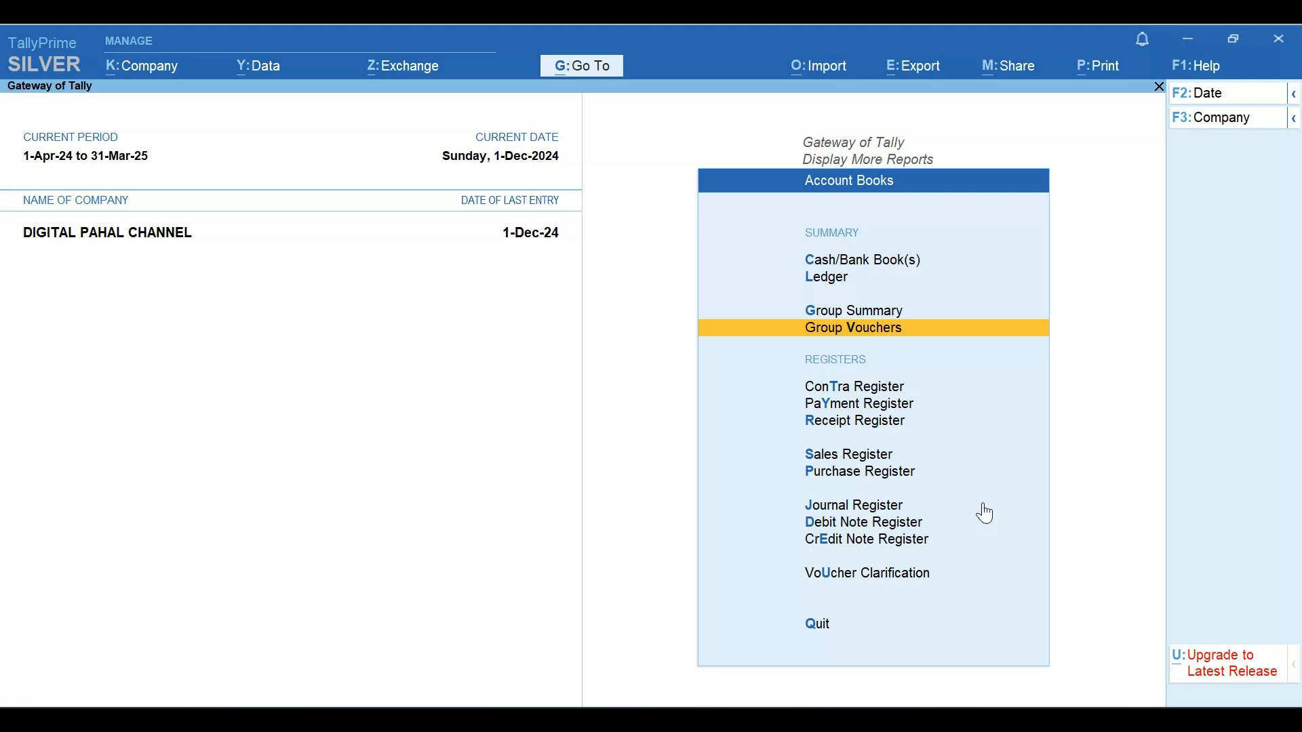
{"action": "key", "text": "Return"}
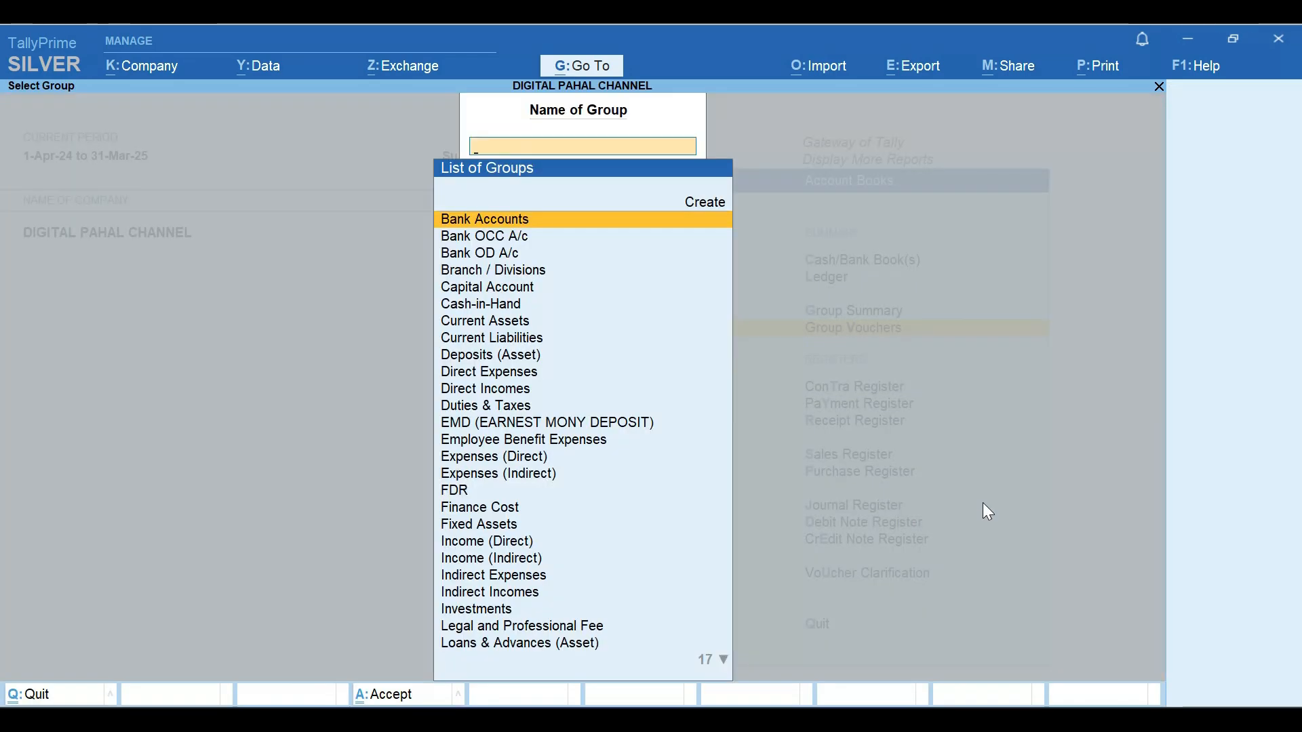
Open the group vouchers of Sundry Creditors from the list of groups.
{"action": "key", "text": "Down"}
{"action": "key", "text": "Down"}
{"action": "key", "text": "Down"}
{"action": "key", "text": "Down"}
{"action": "key", "text": "Down"}
{"action": "key", "text": "Down"}
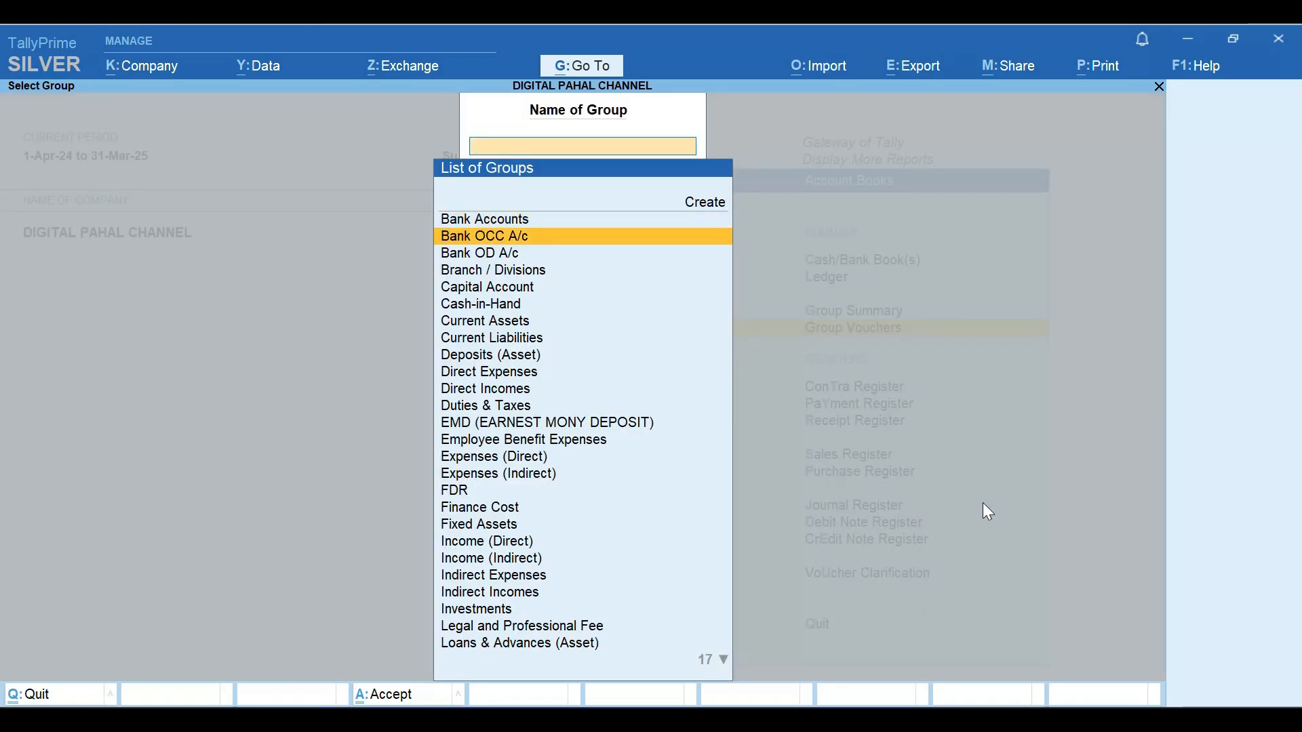
{"action": "key", "text": "Down"}
{"action": "key", "text": "Down"}
{"action": "key", "text": "Down"}
{"action": "key", "text": "Down"}
{"action": "key", "text": "Down"}
{"action": "key", "text": "Down"}
{"action": "key", "text": "Down"}
{"action": "key", "text": "Down"}
{"action": "key", "text": "Down"}
{"action": "key", "text": "Down"}
{"action": "key", "text": "Down"}
{"action": "key", "text": "Down"}
{"action": "key", "text": "Down"}
{"action": "key", "text": "Down"}
{"action": "key", "text": "Down"}
{"action": "key", "text": "Down"}
{"action": "key", "text": "Down"}
{"action": "key", "text": "Down"}
{"action": "key", "text": "Down"}
{"action": "key", "text": "Down"}
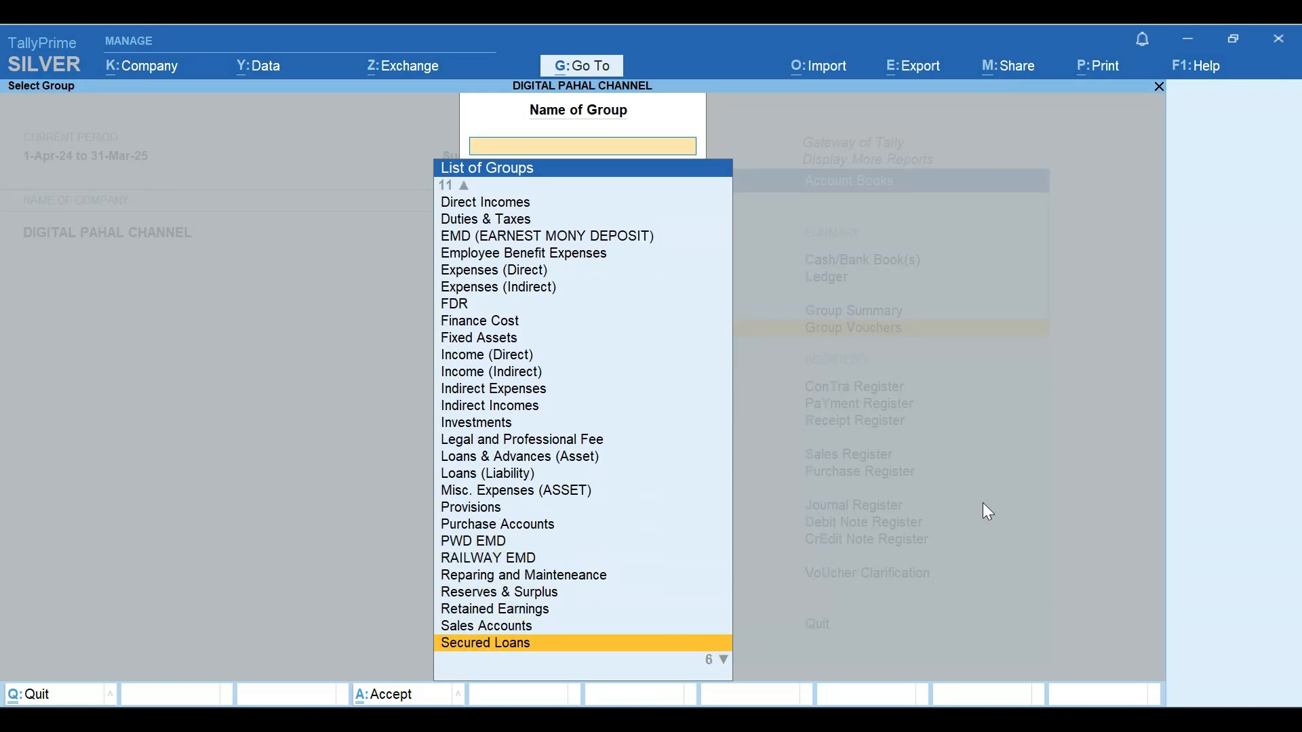
{"action": "key", "text": "Down"}
{"action": "key", "text": "Down"}
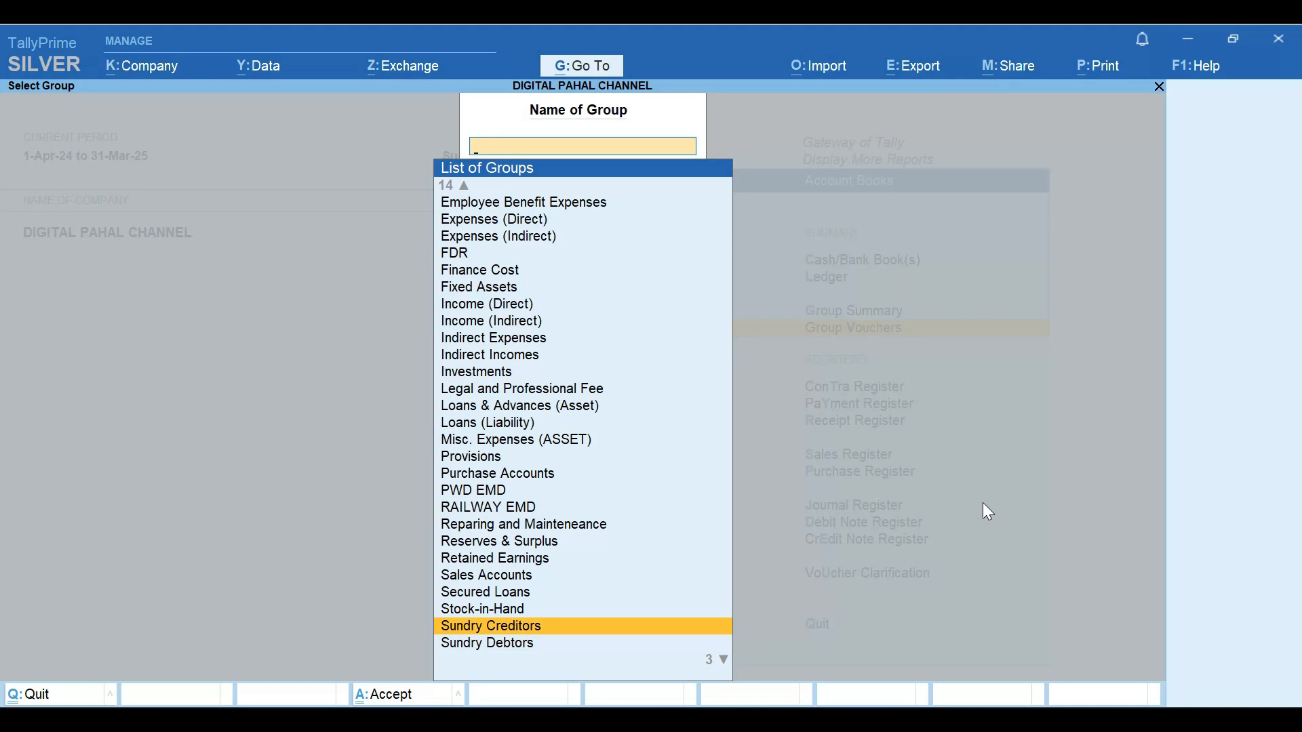
{"action": "key", "text": "Return"}
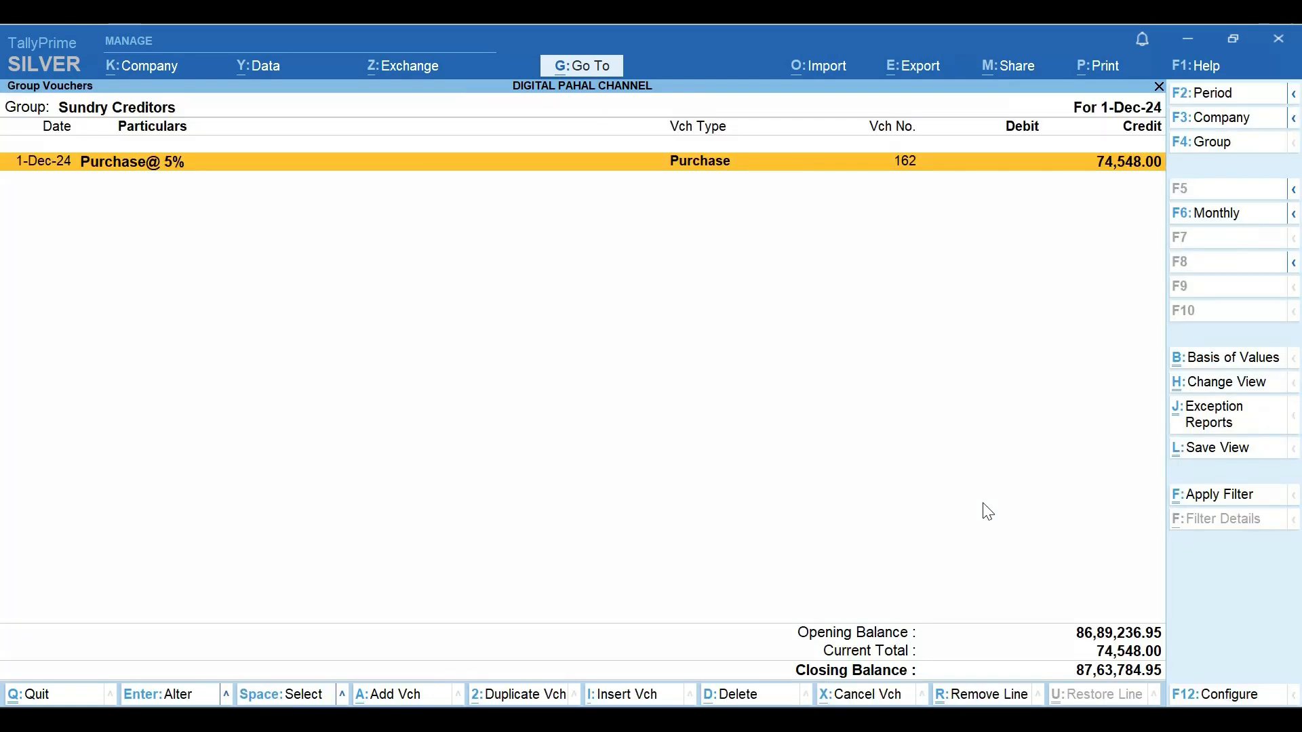
Set the Sundry Creditors group vouchers period from 1-Apr-24 to 31-Mar-25.
{"action": "key", "text": "F2"}
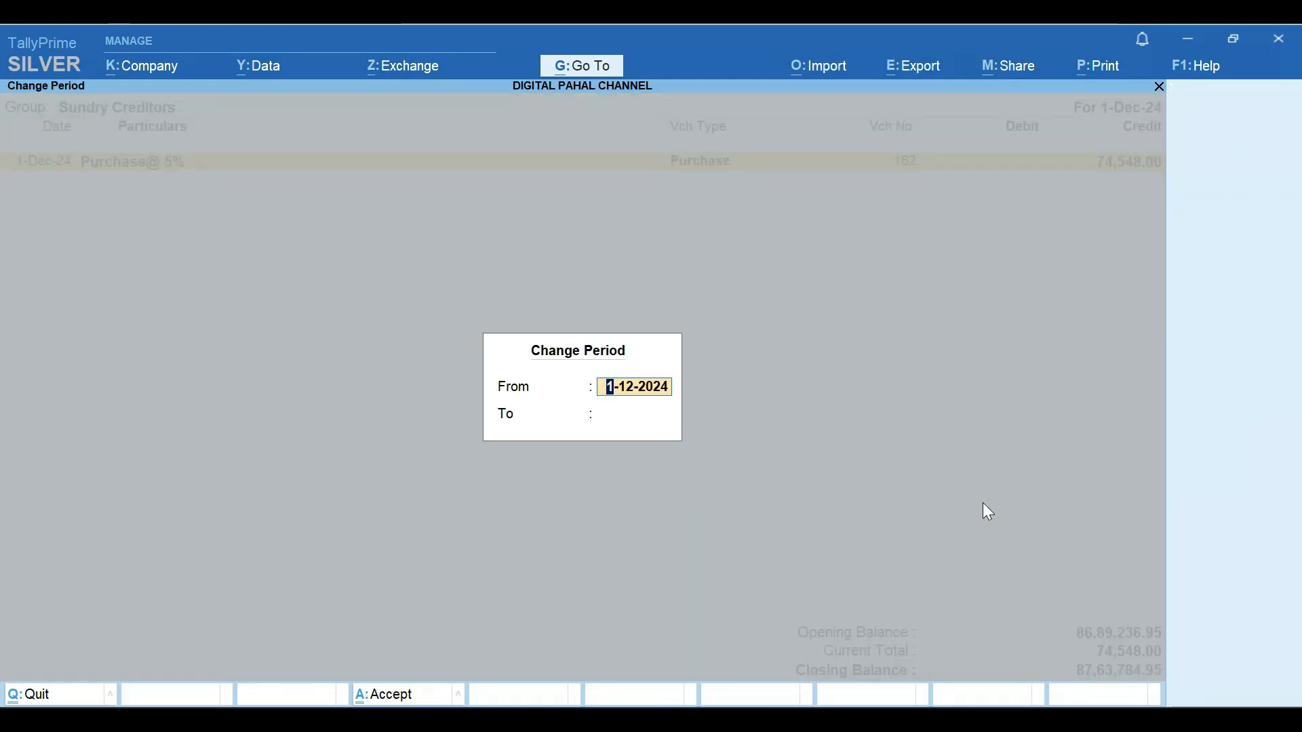
{"action": "type", "text": "a"}
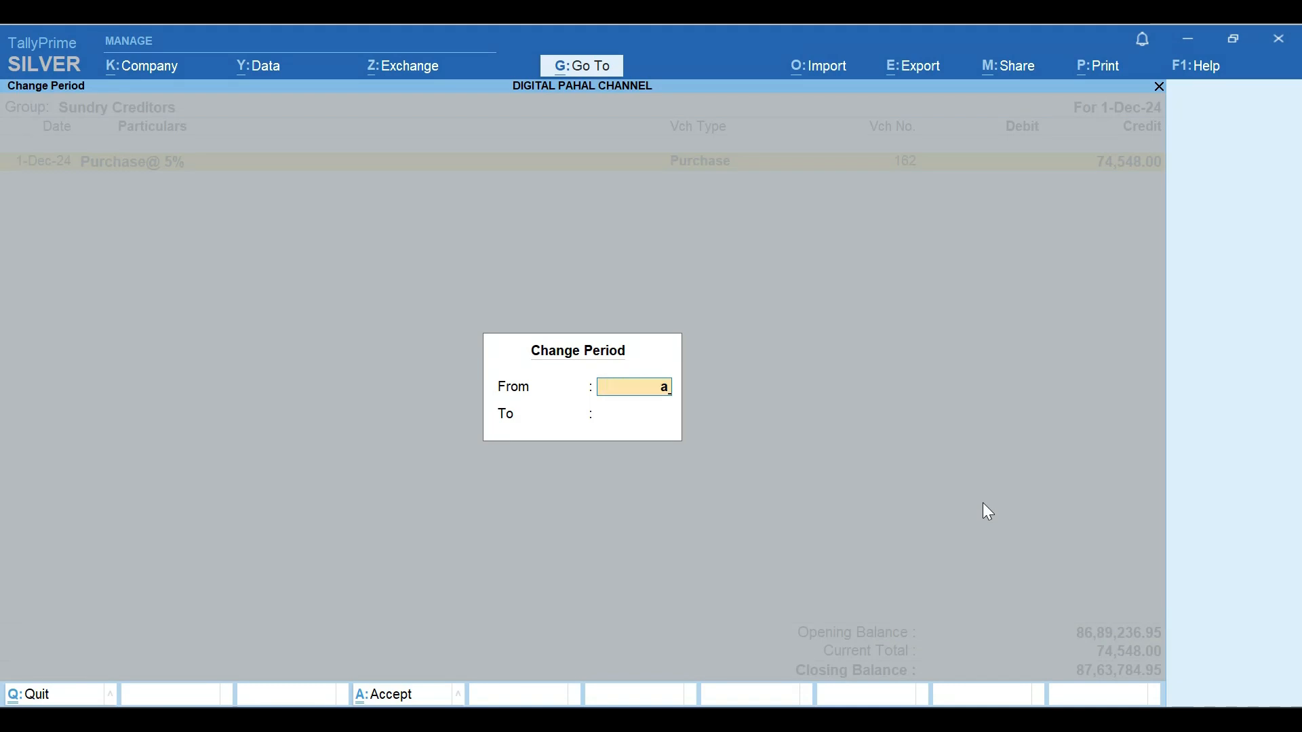
{"action": "type", "text": "24"}
{"action": "key", "text": "Return"}
{"action": "type", "text": "m25"}
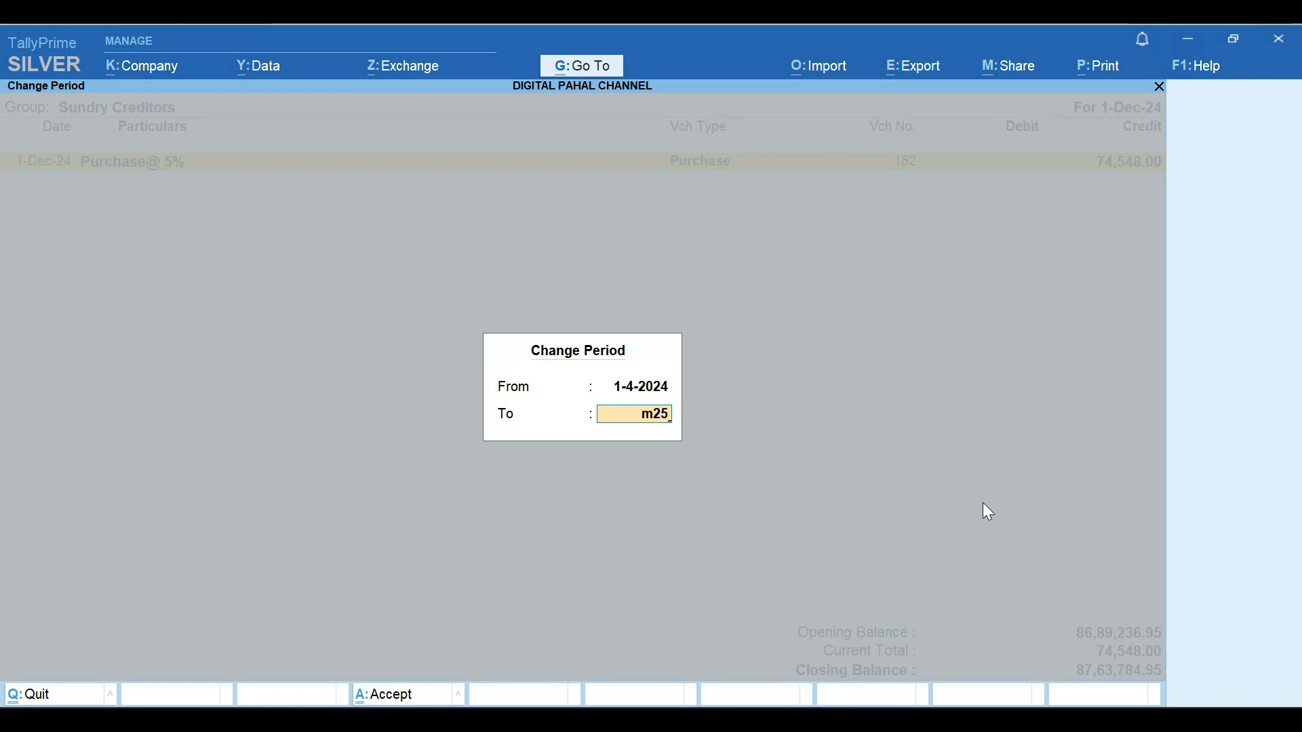
{"action": "key", "text": "Return"}
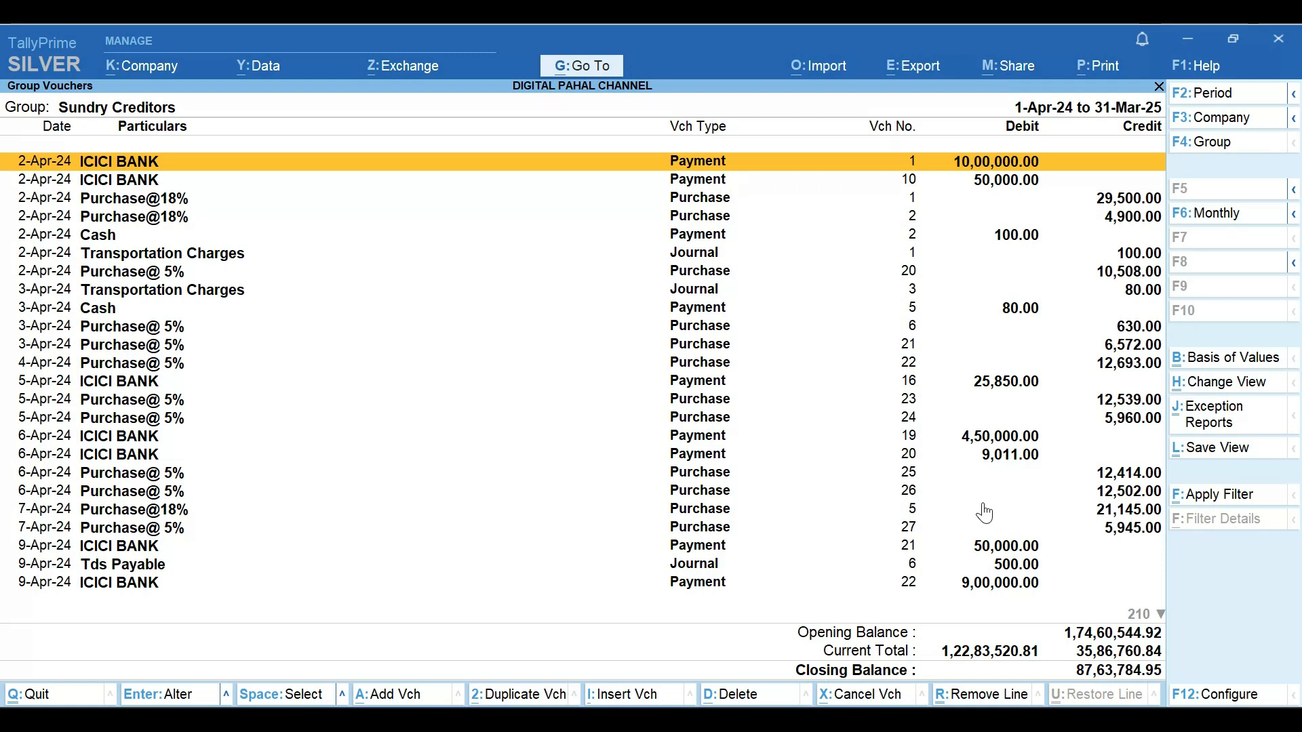
Look through the April payment, purchase and journal vouchers of Sundry Creditors with their debit and credit amounts.
{"action": "key", "text": "Down"}
{"action": "key", "text": "Down"}
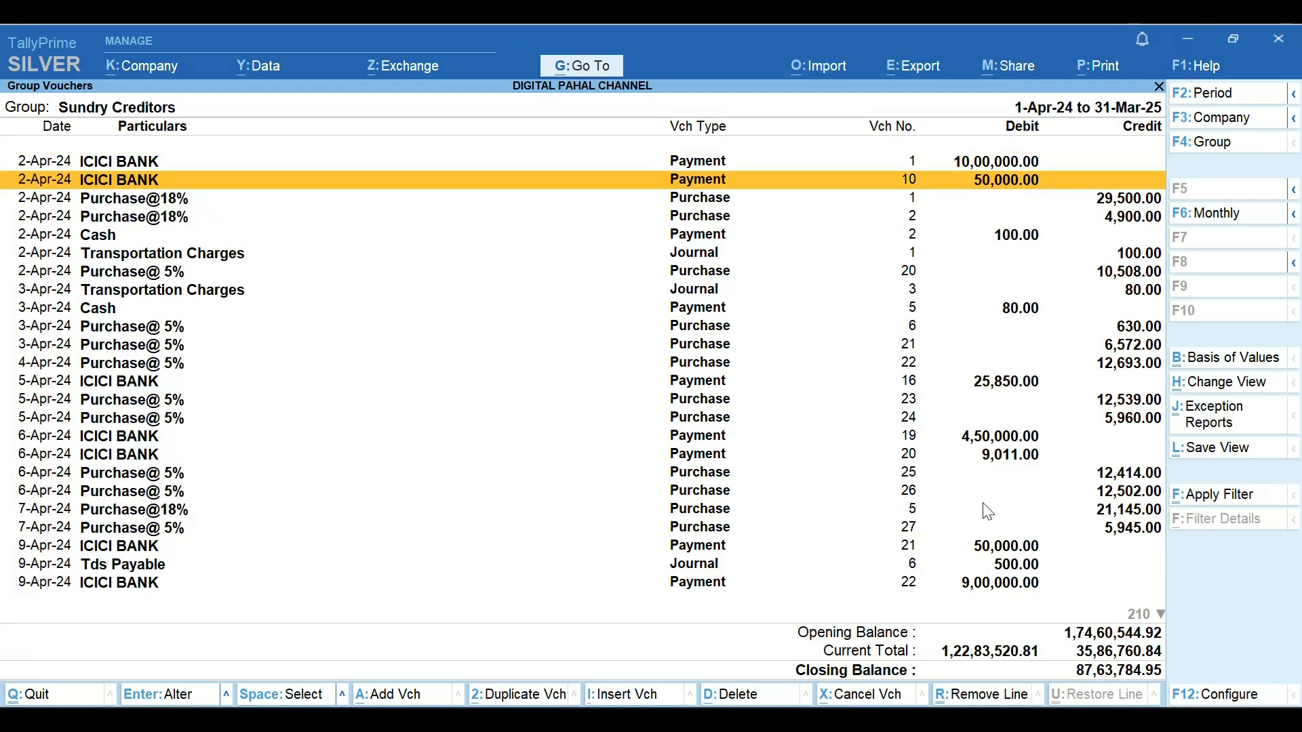
{"action": "key", "text": "Down"}
{"action": "key", "text": "Down"}
{"action": "key", "text": "Down"}
{"action": "key", "text": "Down"}
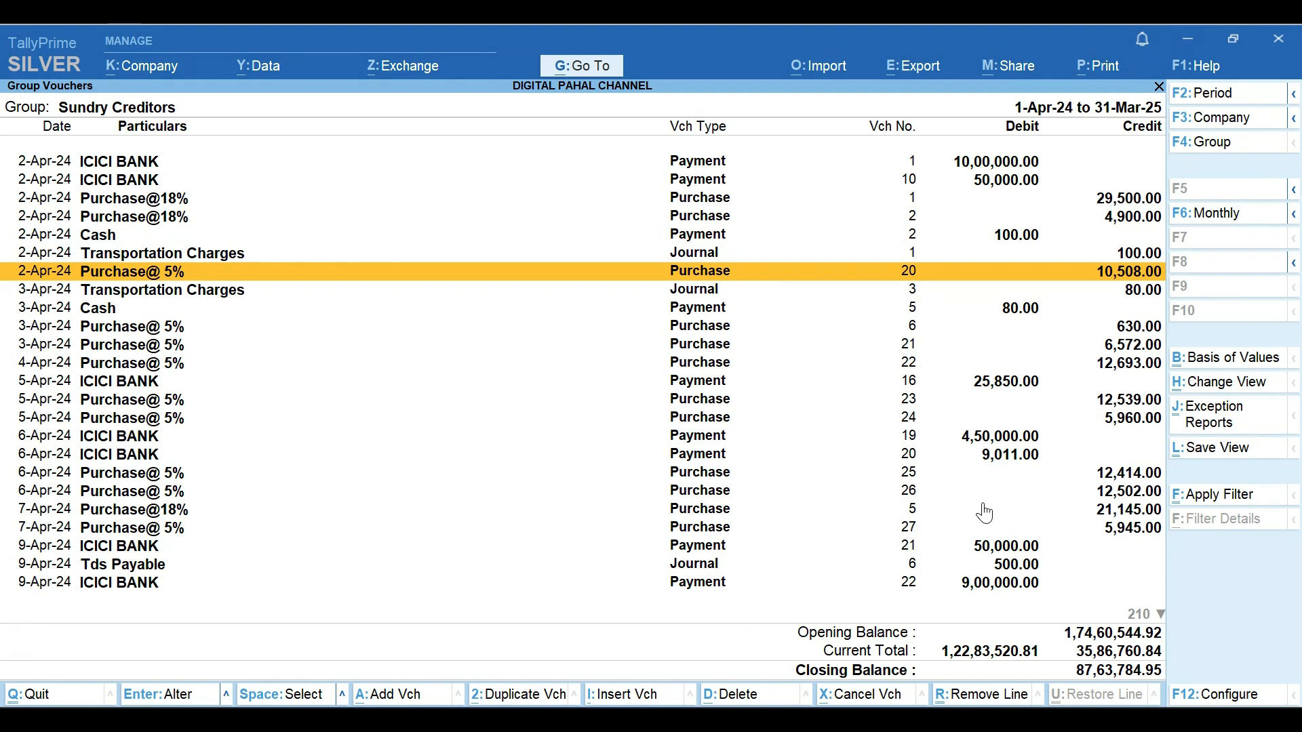
{"action": "key", "text": "Down"}
{"action": "key", "text": "Down"}
{"action": "key", "text": "Down"}
{"action": "key", "text": "Down"}
{"action": "key", "text": "Down"}
{"action": "key", "text": "Down"}
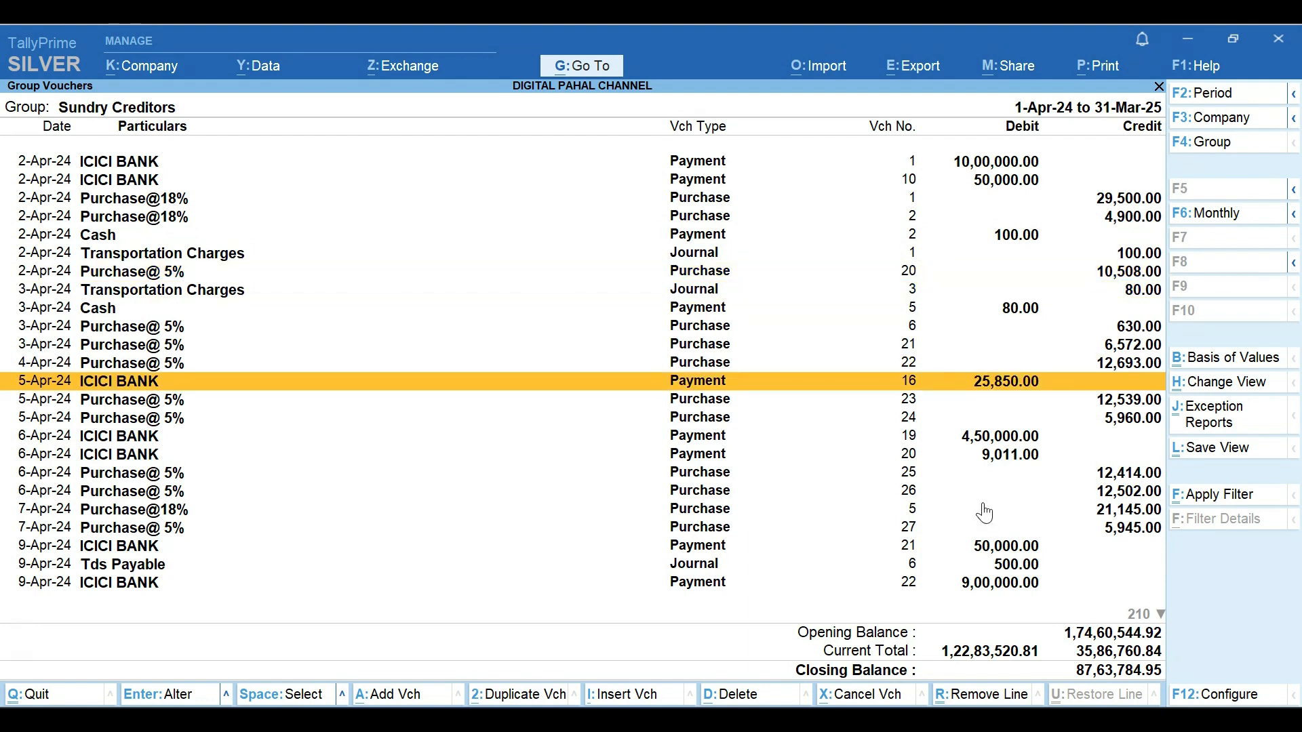
Close the Sundry Creditors group vouchers and the group selection, returning to Account Books.
{"action": "key", "text": "Escape"}
{"action": "key", "text": "Escape"}
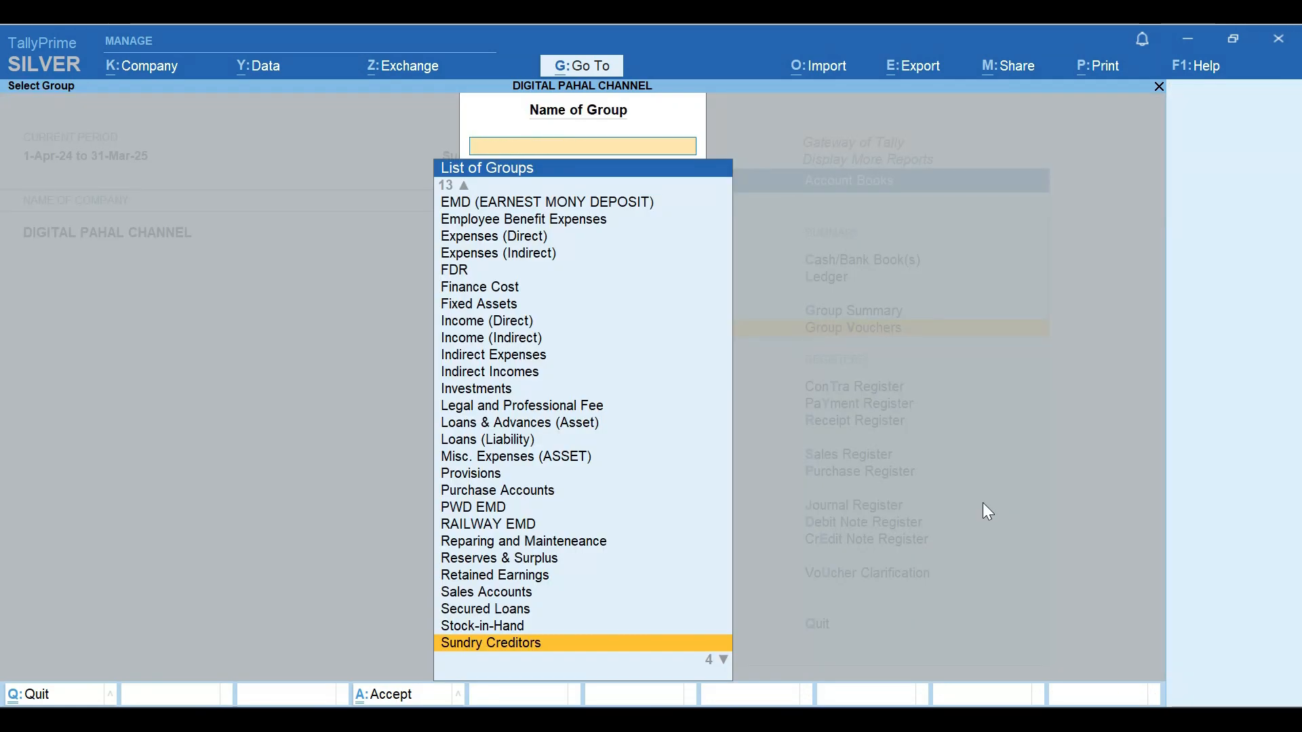
{"action": "key", "text": "Escape"}
Go through the registers in Account Books from Contra to Purchase and open the Purchase Register.
{"action": "key", "text": "Down"}
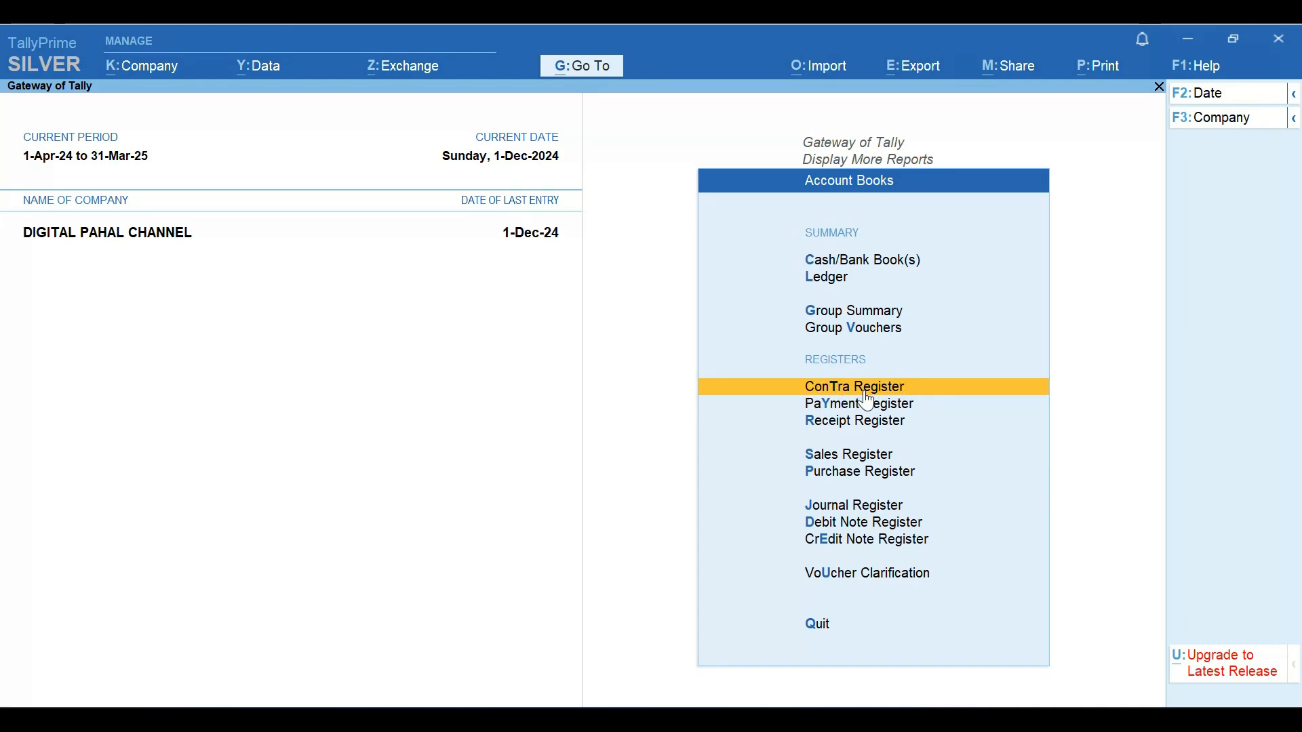
{"action": "left_click", "coordinate": [923, 408]}
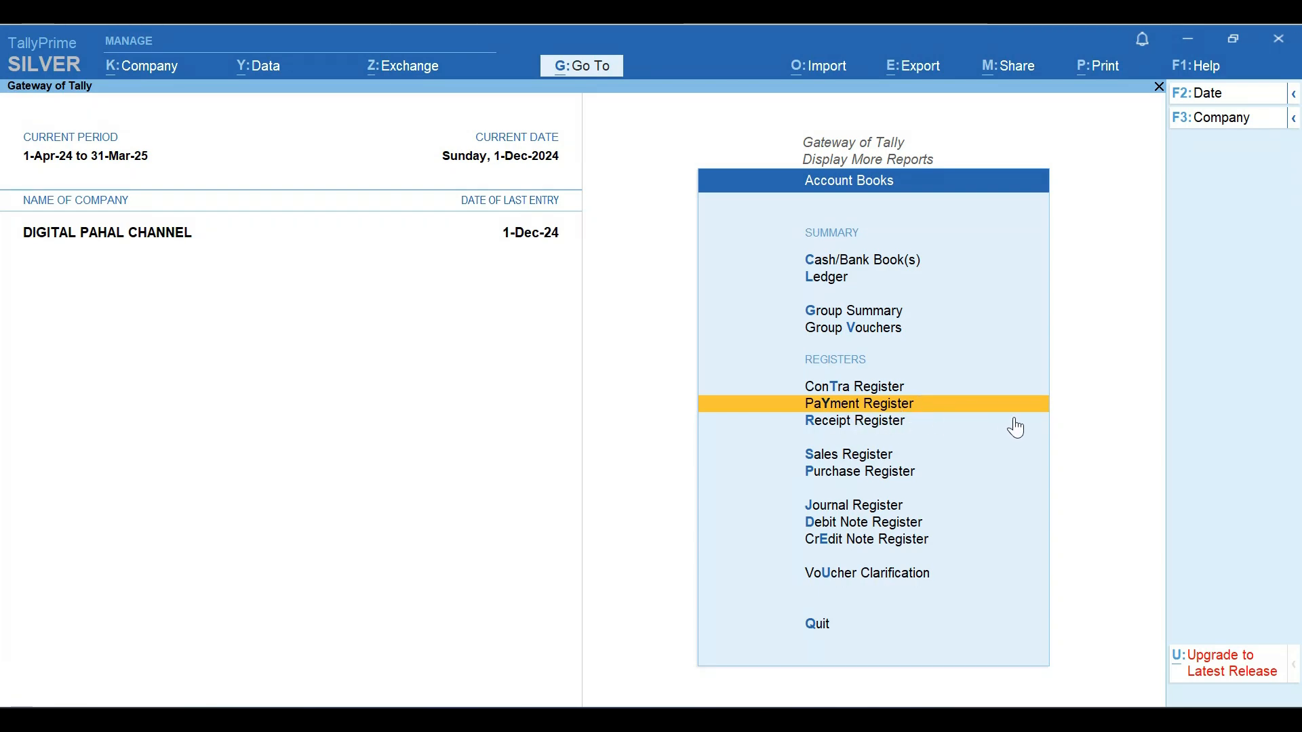
{"action": "key", "text": "Down"}
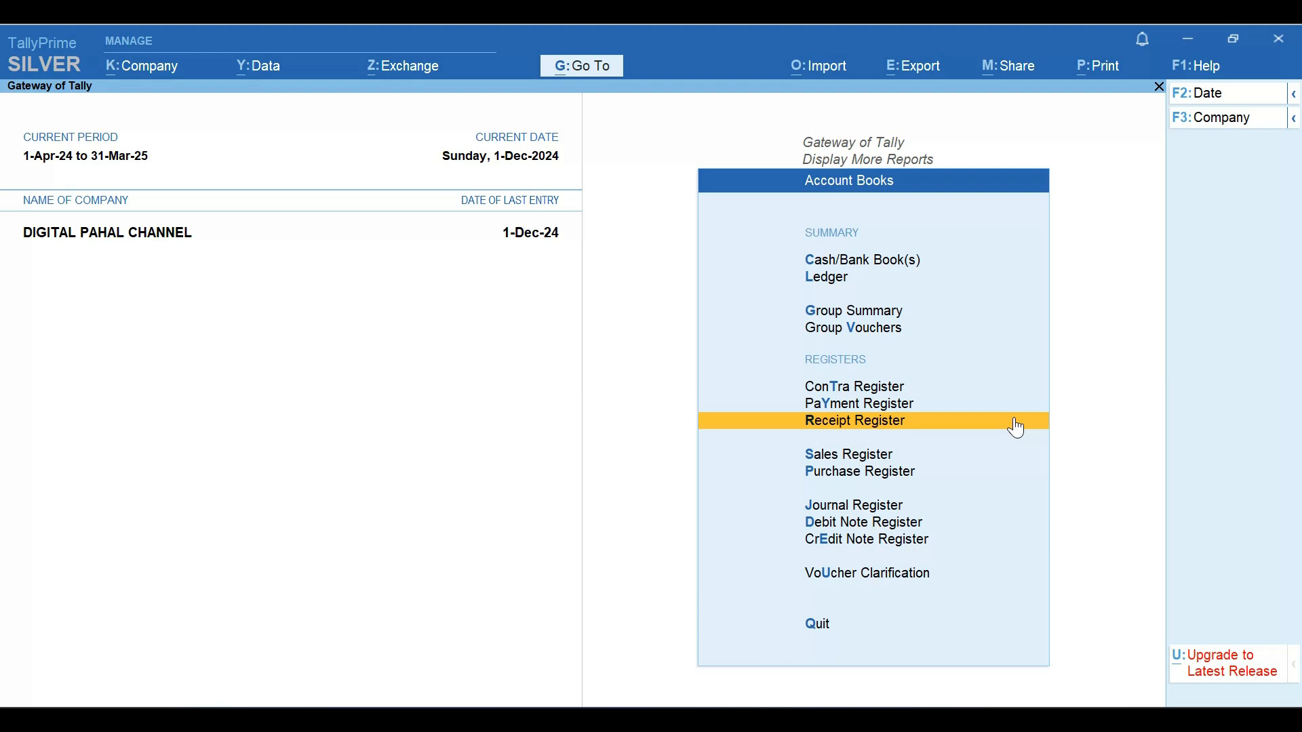
{"action": "key", "text": "Down"}
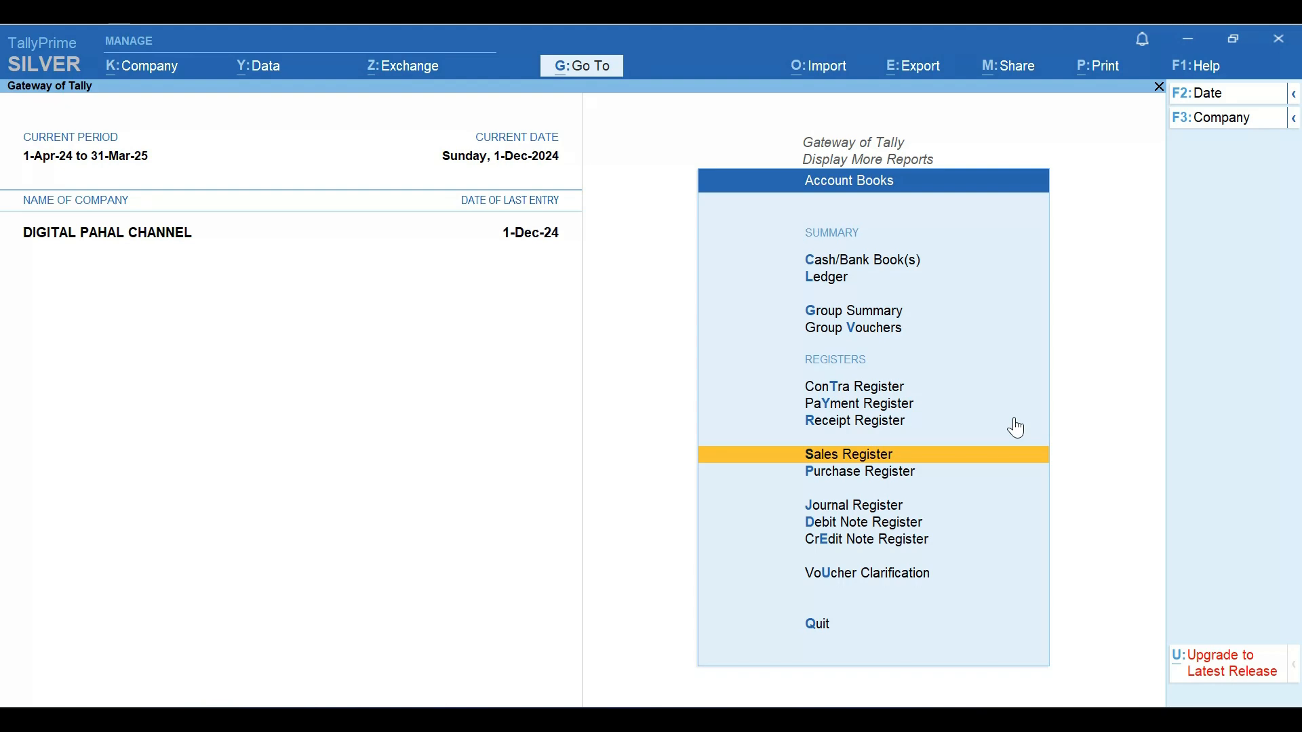
{"action": "key", "text": "Down"}
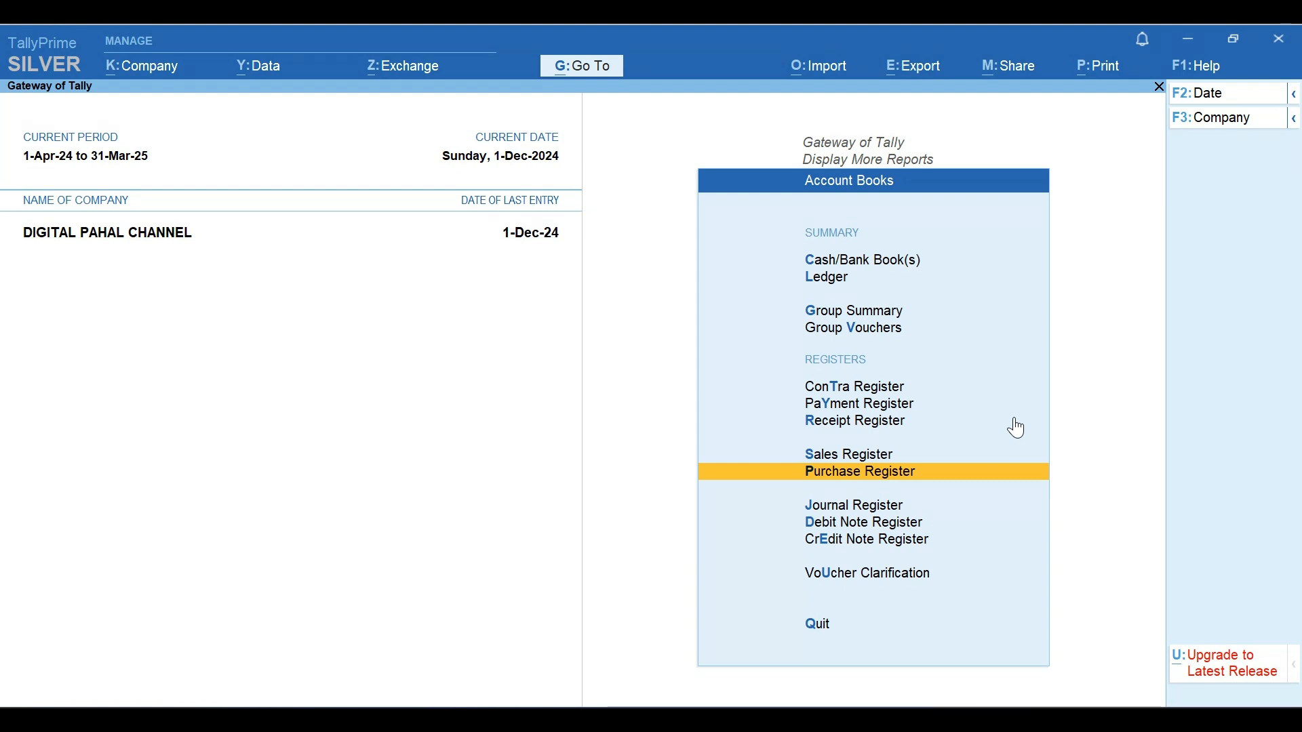
{"action": "key", "text": "Return"}
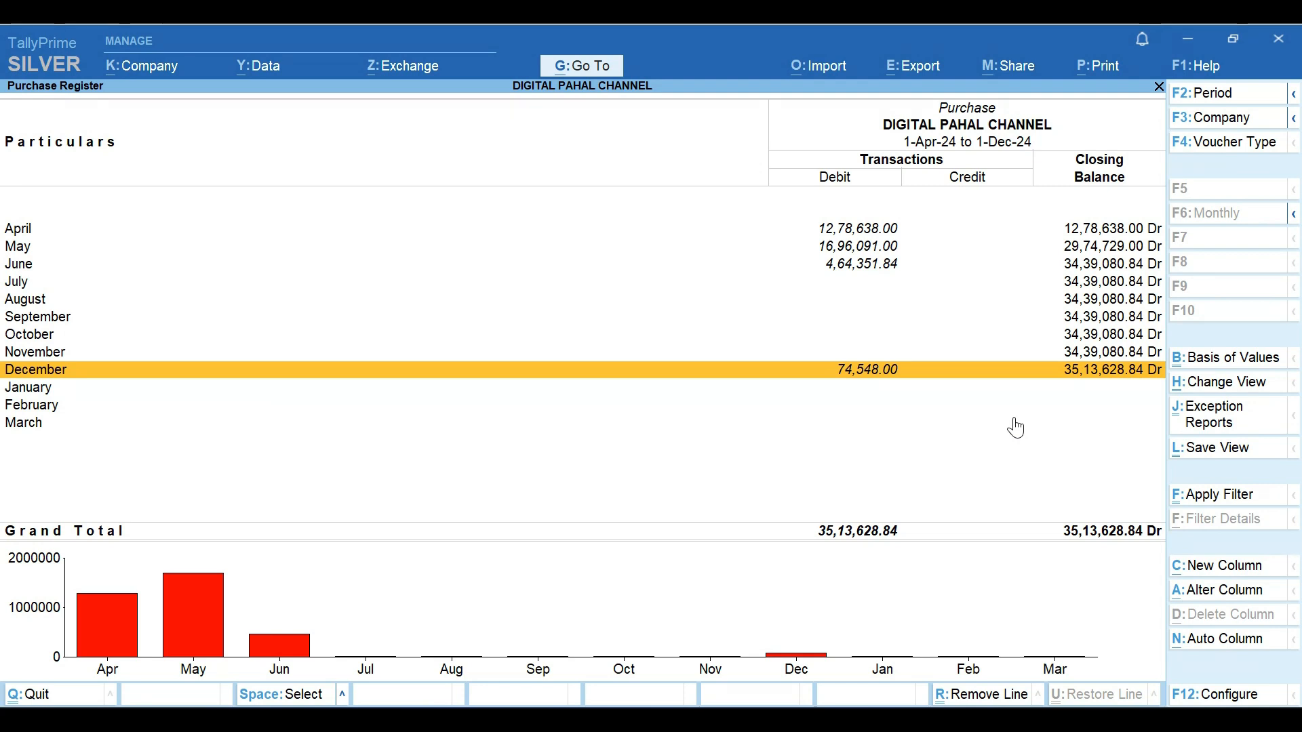
Review the month-wise purchase transactions and closing balances from December back to April.
{"action": "key", "text": "Up"}
{"action": "key", "text": "Up"}
{"action": "key", "text": "Up"}
{"action": "key", "text": "Up"}
{"action": "key", "text": "Up"}
{"action": "key", "text": "Up"}
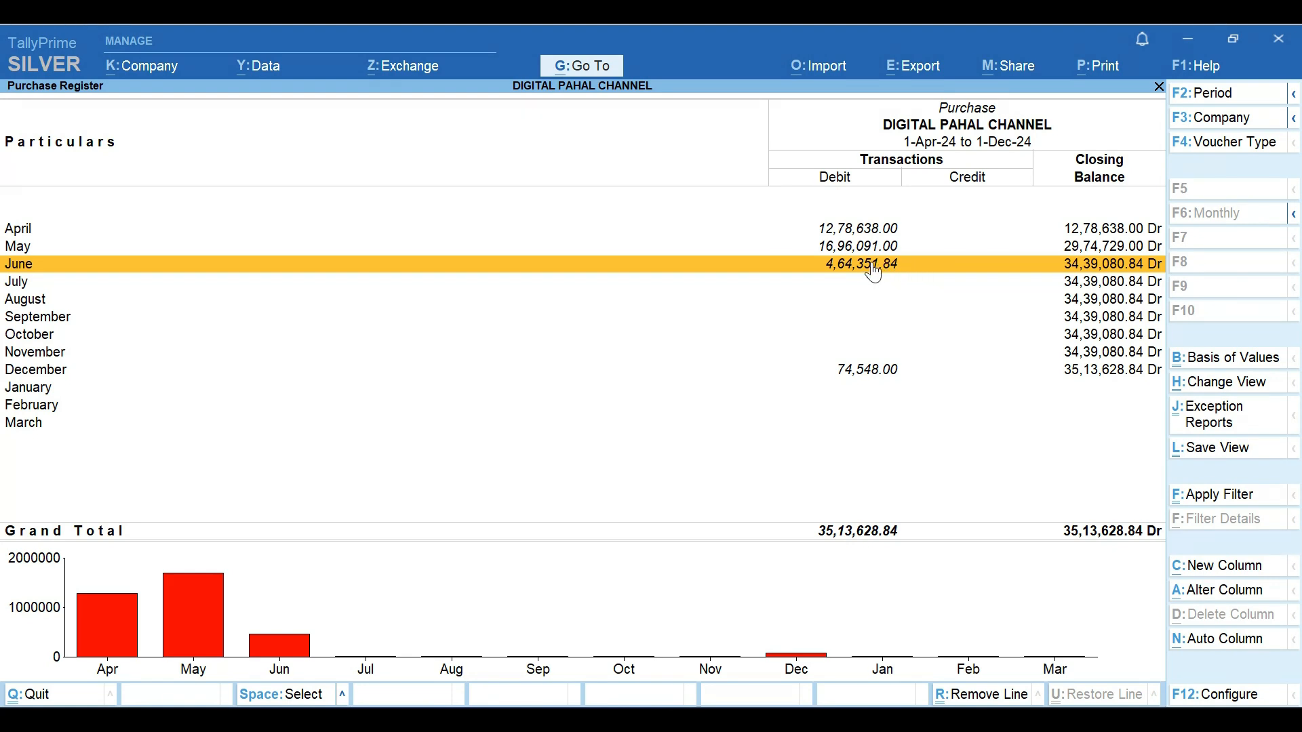
{"action": "key", "text": "Up"}
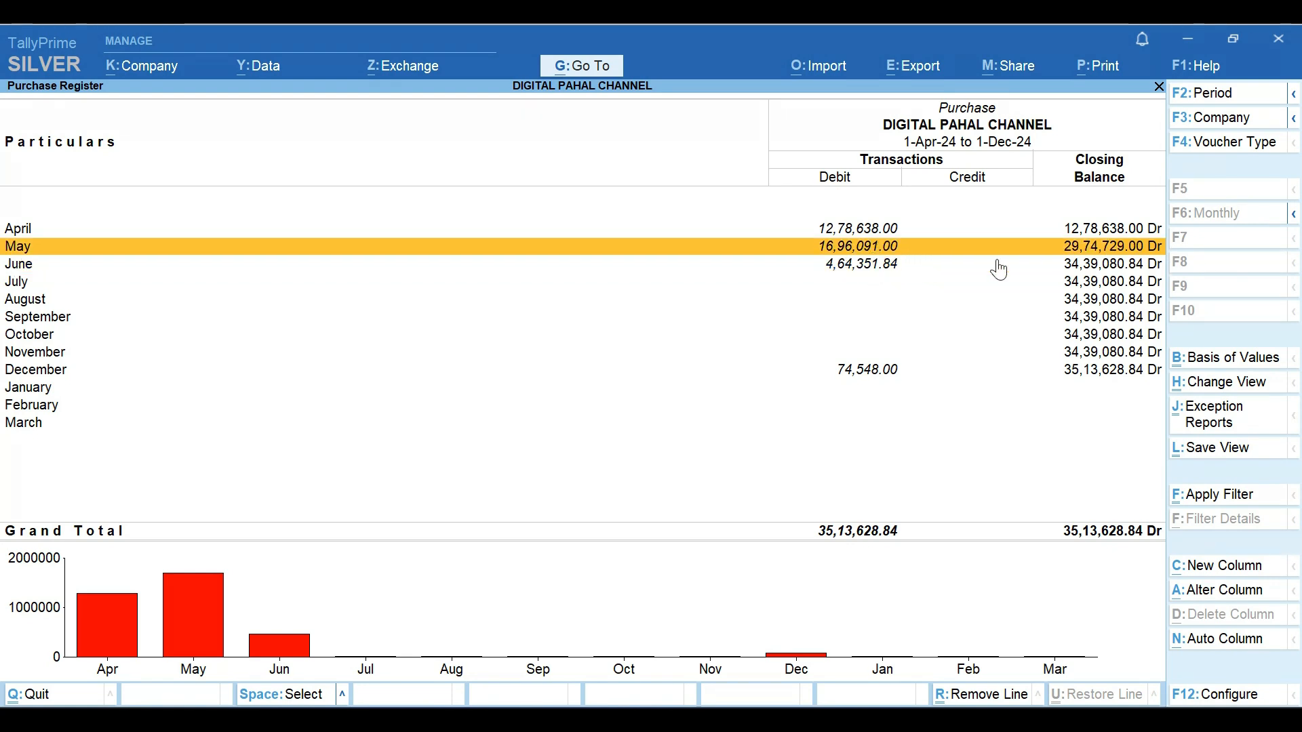
{"action": "key", "text": "Up"}
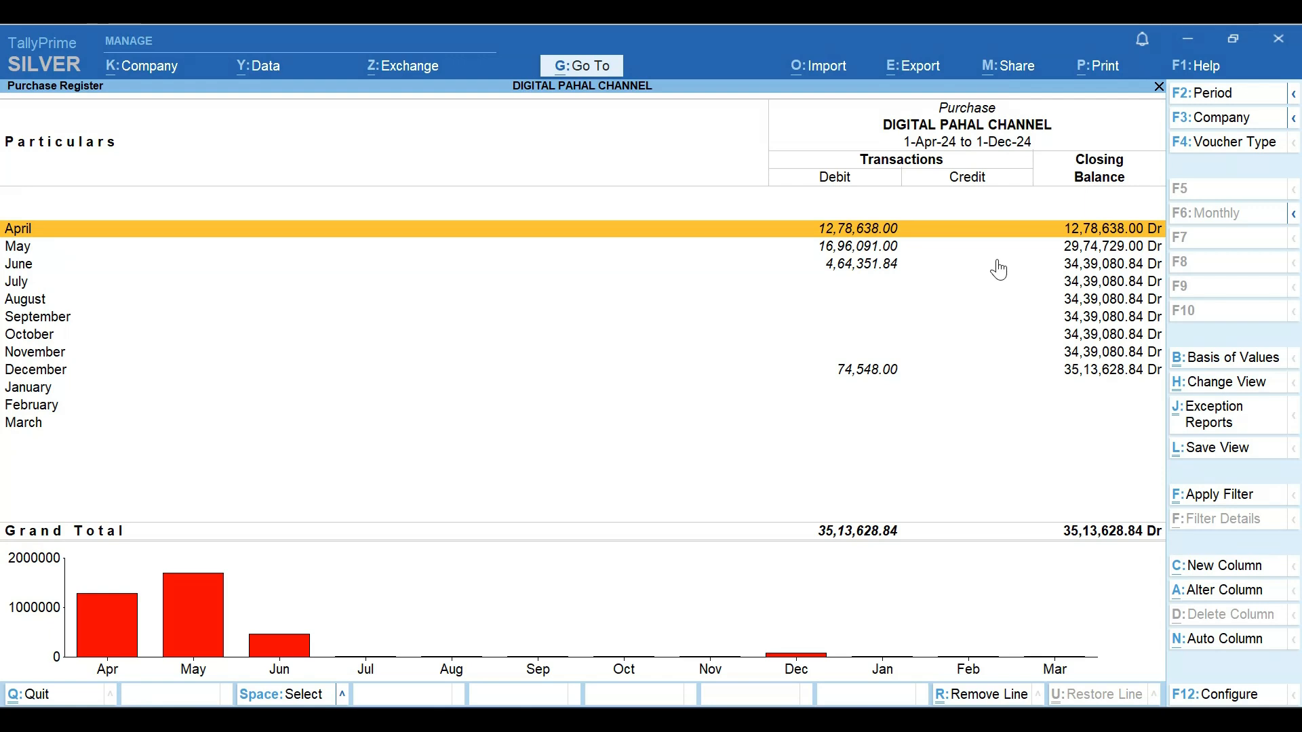
Configure the Purchase Register with Yearly periodicity, keeping the closing balance and graph shown.
{"action": "key", "text": "F12"}
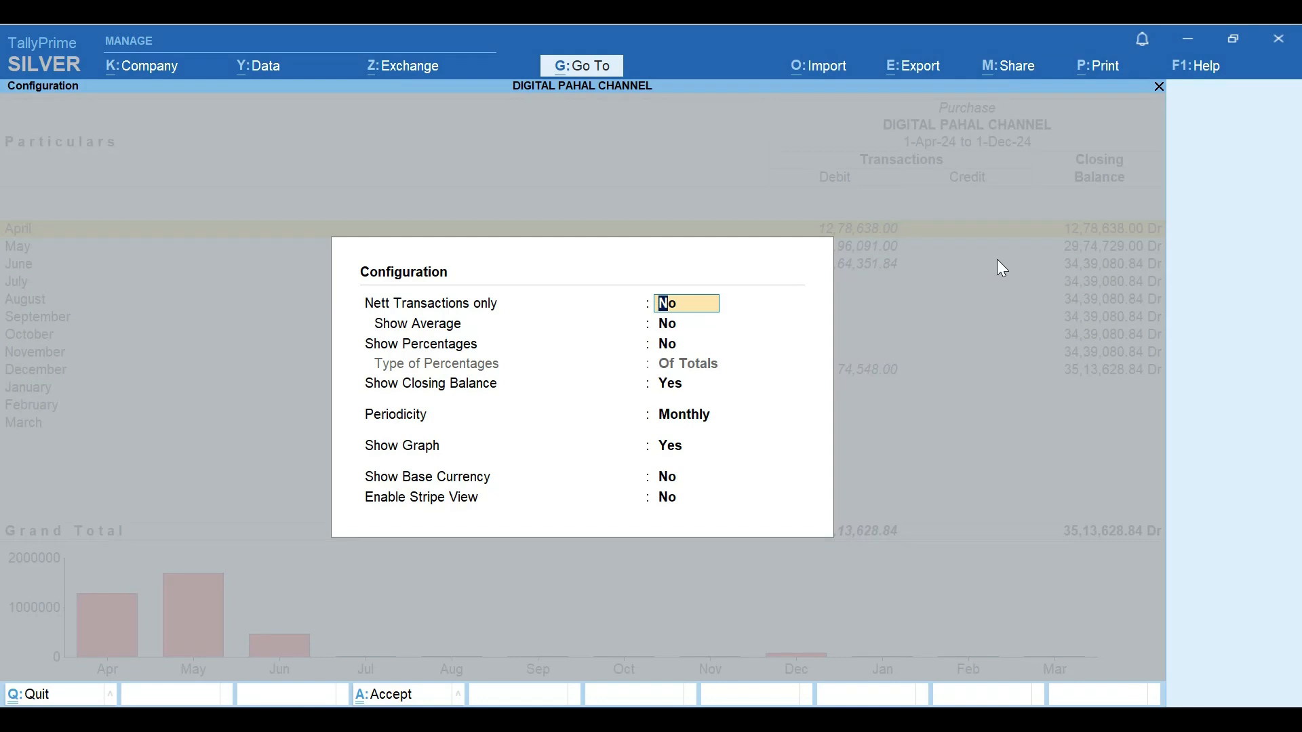
{"action": "key", "text": "Return"}
{"action": "key", "text": "Return"}
{"action": "key", "text": "Return"}
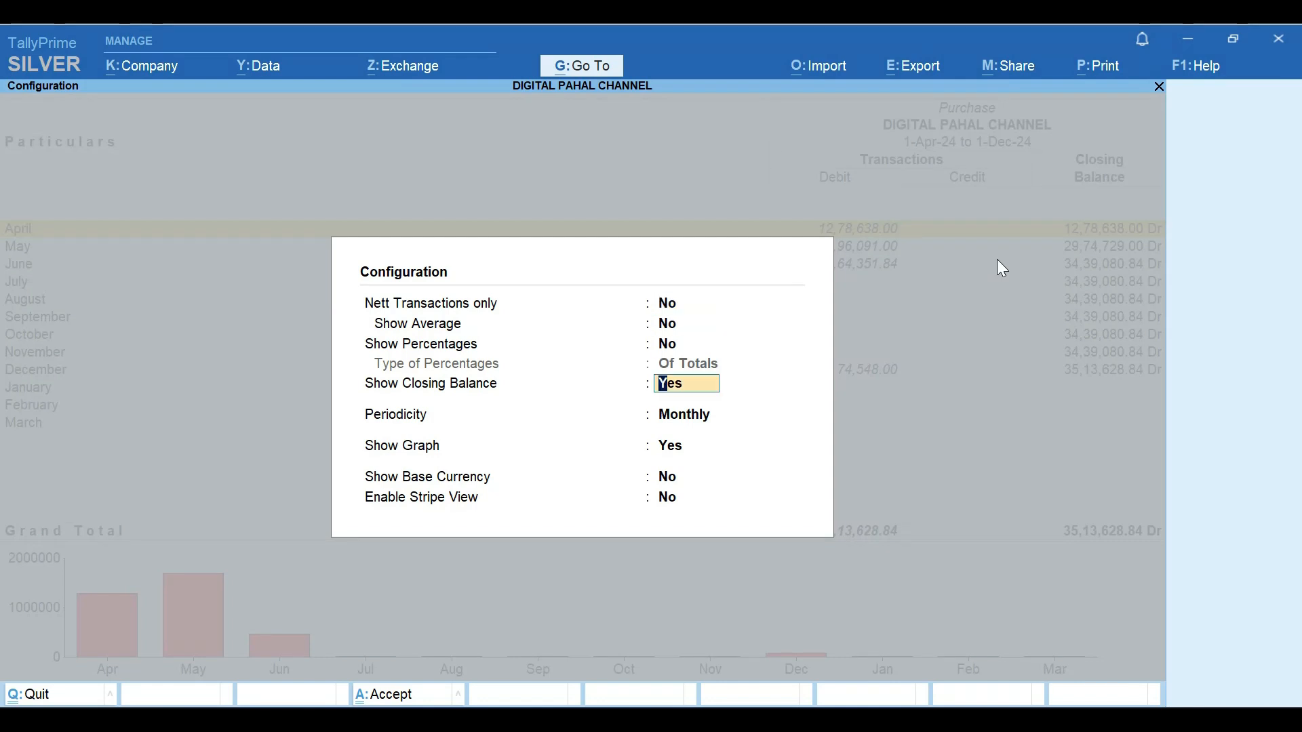
{"action": "key", "text": "Return"}
{"action": "key", "text": "Down"}
{"action": "key", "text": "Down"}
{"action": "key", "text": "Down"}
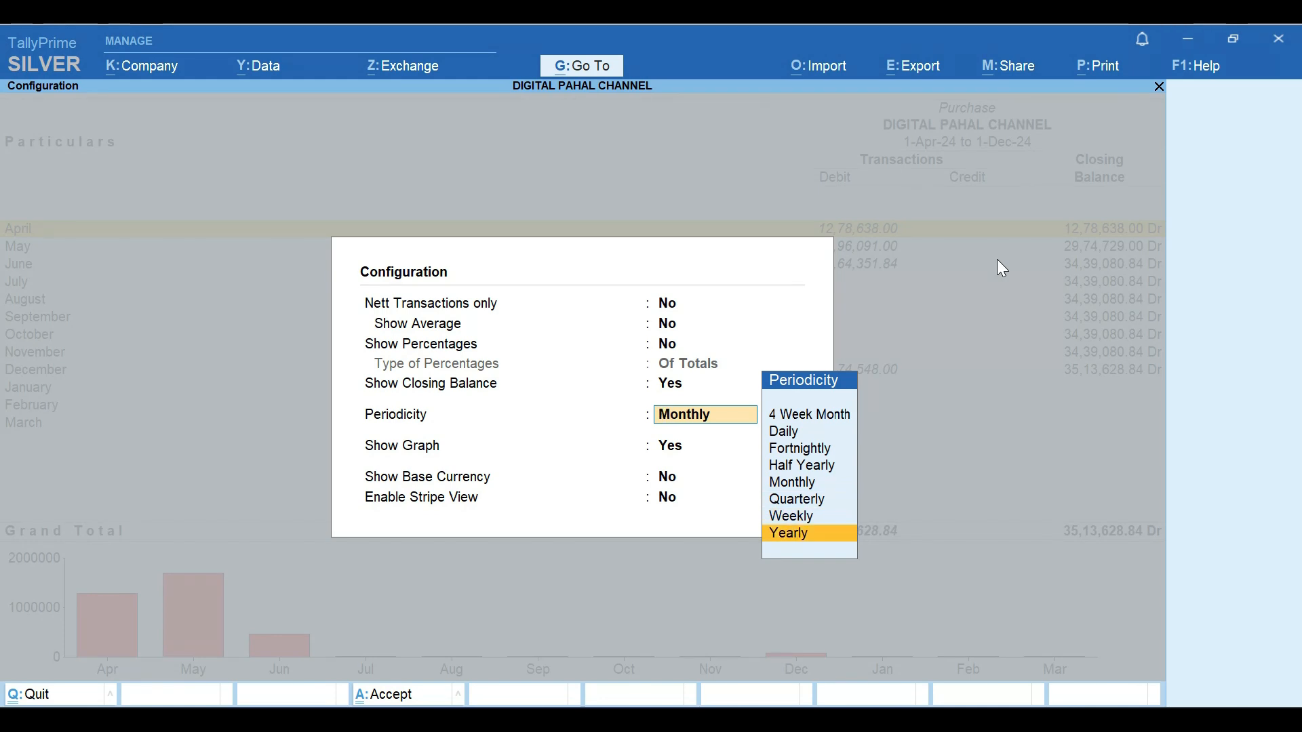
{"action": "key", "text": "Up"}
{"action": "key", "text": "Up"}
{"action": "key", "text": "Up"}
{"action": "key", "text": "Up"}
{"action": "key", "text": "Up"}
{"action": "key", "text": "Up"}
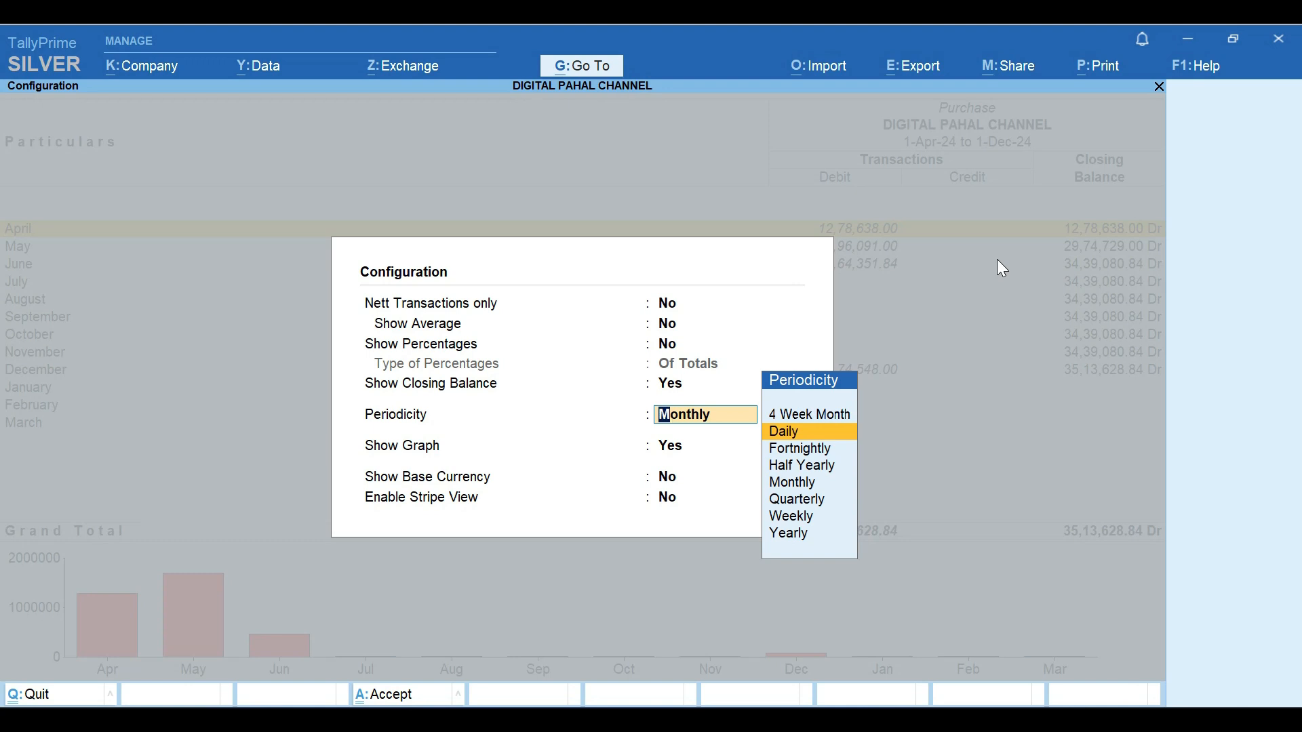
{"action": "key", "text": "Down"}
{"action": "key", "text": "Down"}
{"action": "key", "text": "Down"}
{"action": "key", "text": "Down"}
{"action": "key", "text": "Down"}
{"action": "key", "text": "Down"}
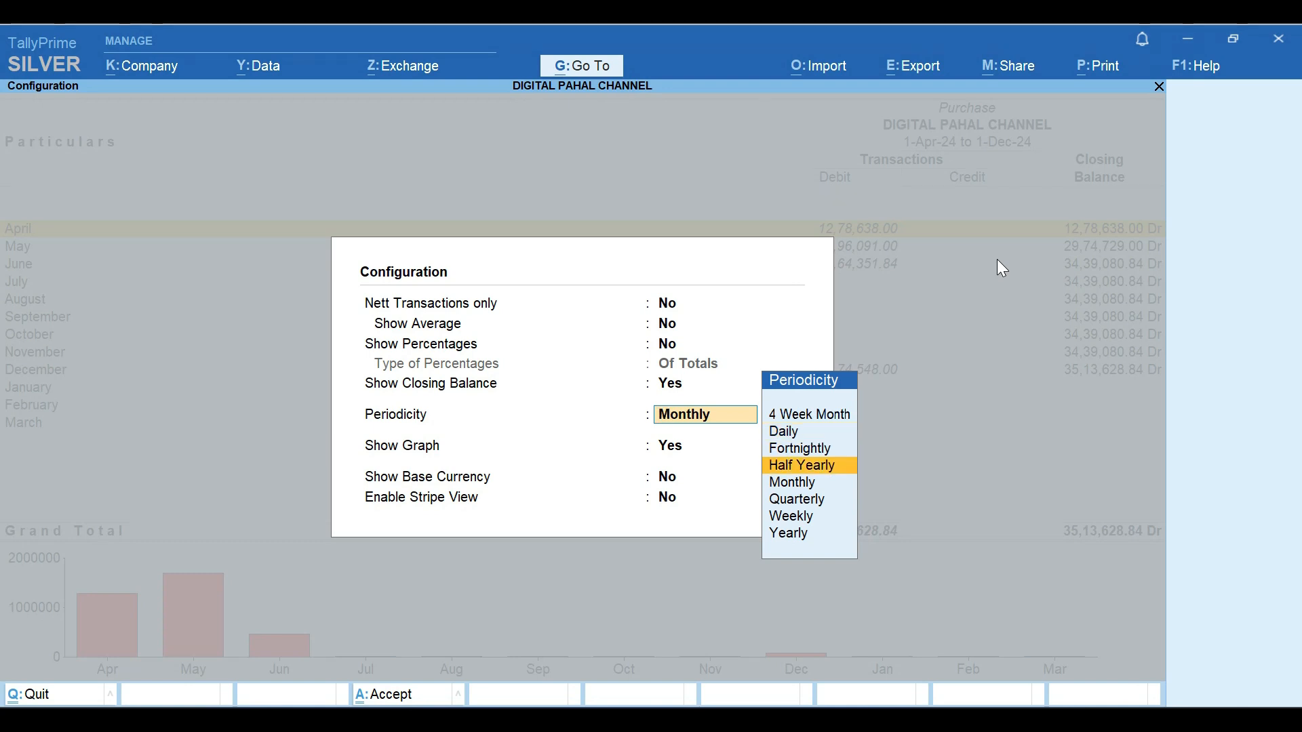
{"action": "key", "text": "Return"}
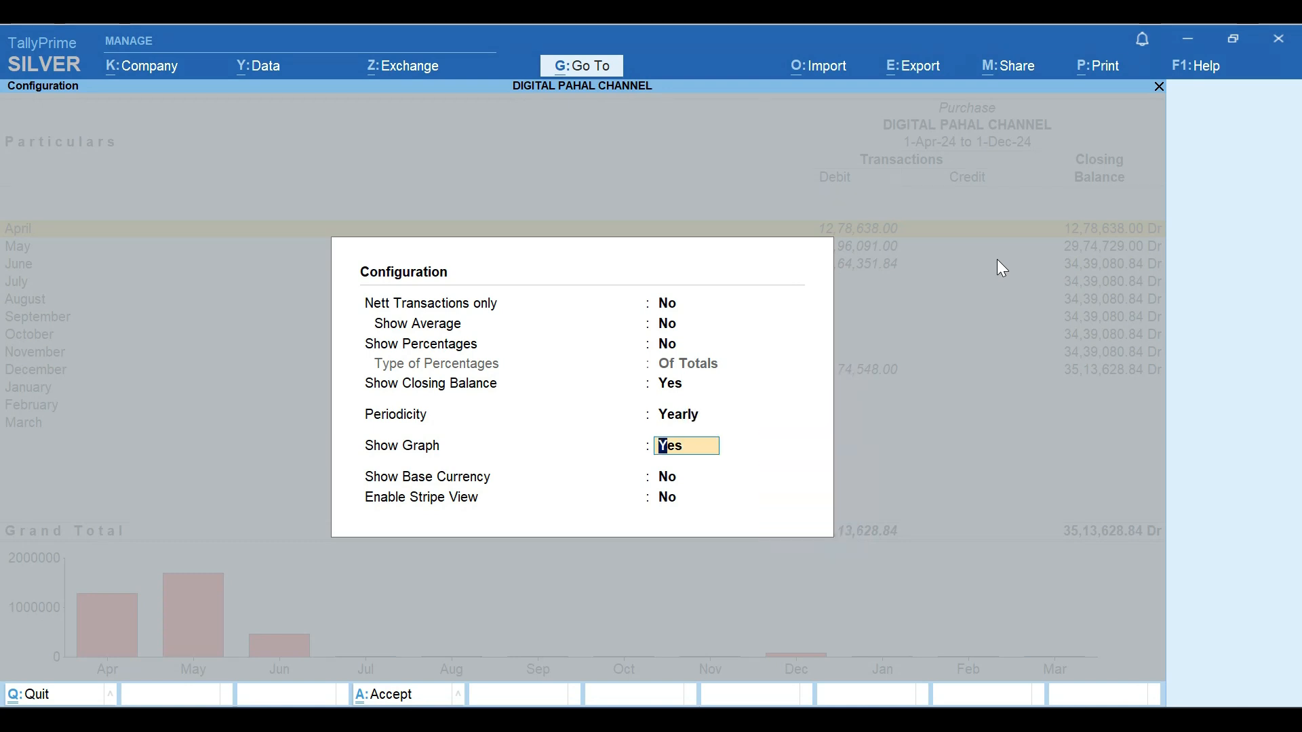
{"action": "key", "text": "Return"}
{"action": "key", "text": "Return"}
{"action": "key", "text": "Return"}
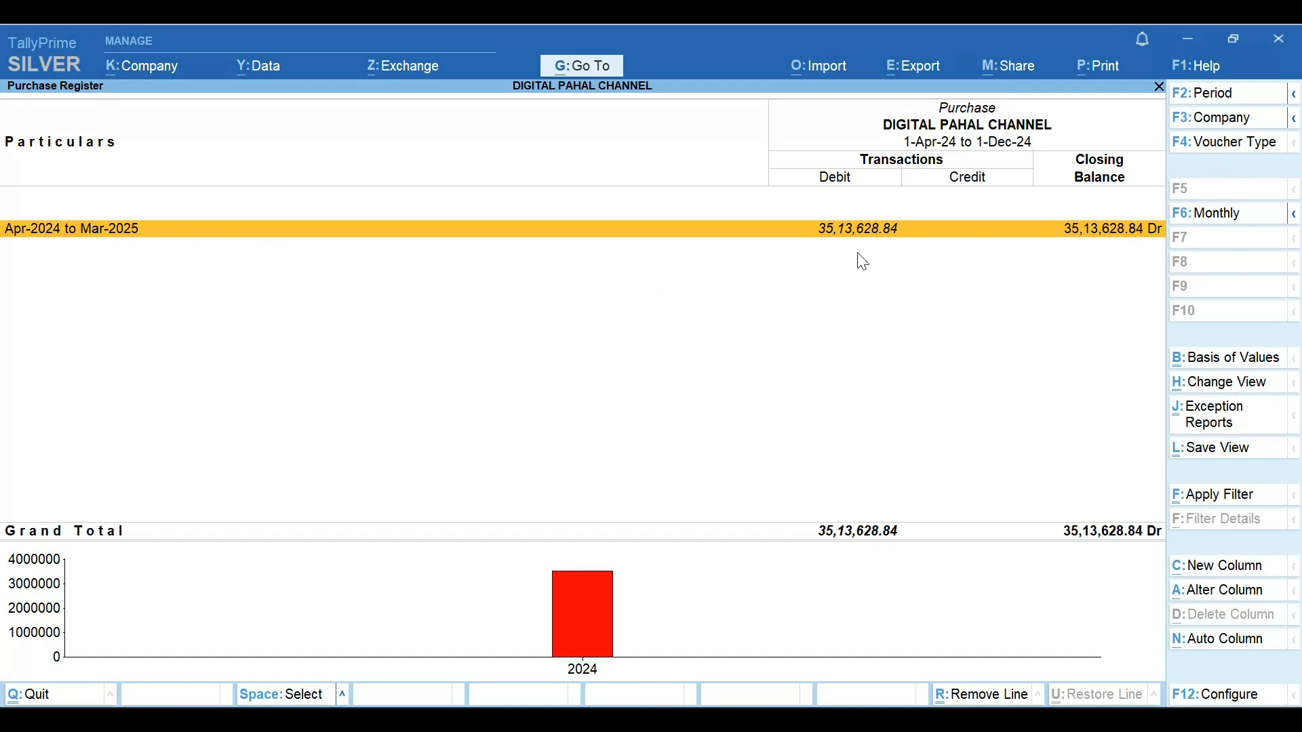
Open the purchase vouchers for Apr-2024 to Mar-2025 and look through the parties and amounts.
{"action": "key", "text": "Return"}
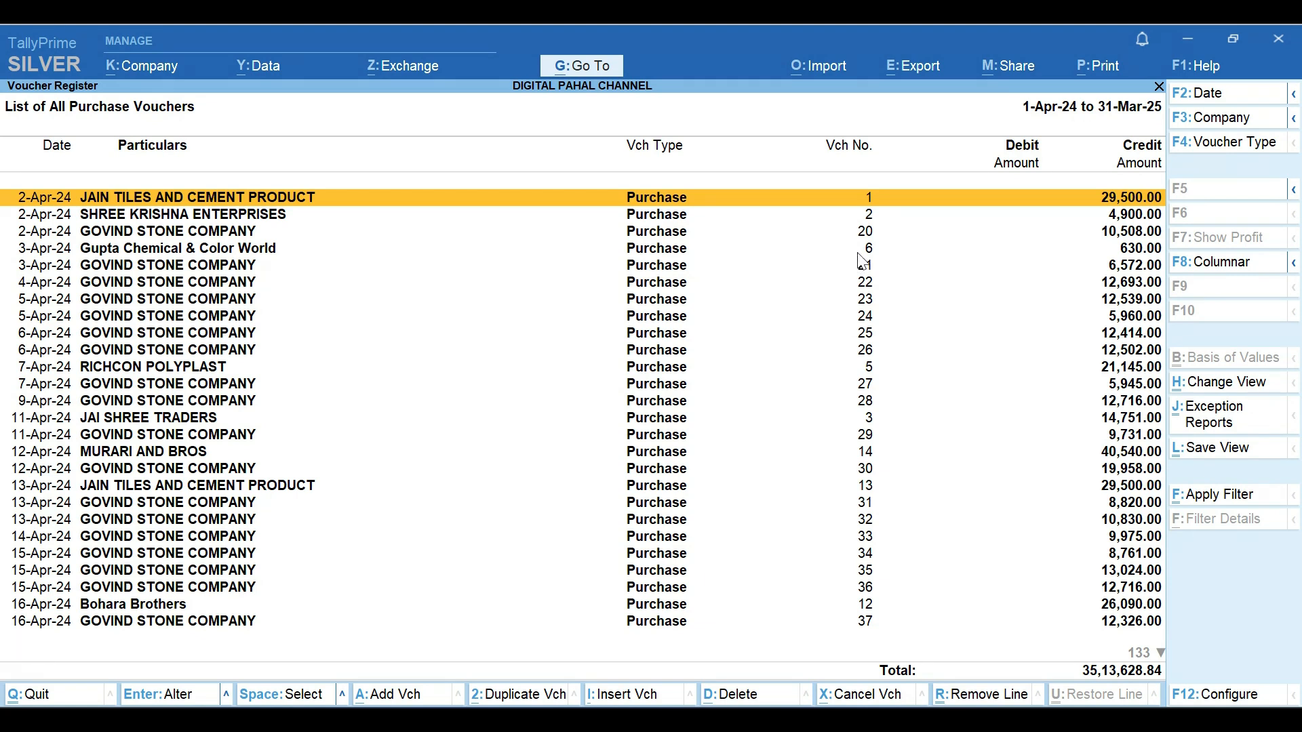
{"action": "key", "text": "Down"}
{"action": "key", "text": "Down"}
{"action": "key", "text": "Down"}
{"action": "key", "text": "Down"}
{"action": "key", "text": "Down"}
{"action": "key", "text": "Down"}
{"action": "key", "text": "Down"}
{"action": "key", "text": "Down"}
{"action": "key", "text": "Down"}
{"action": "key", "text": "Down"}
{"action": "key", "text": "Down"}
{"action": "key", "text": "Down"}
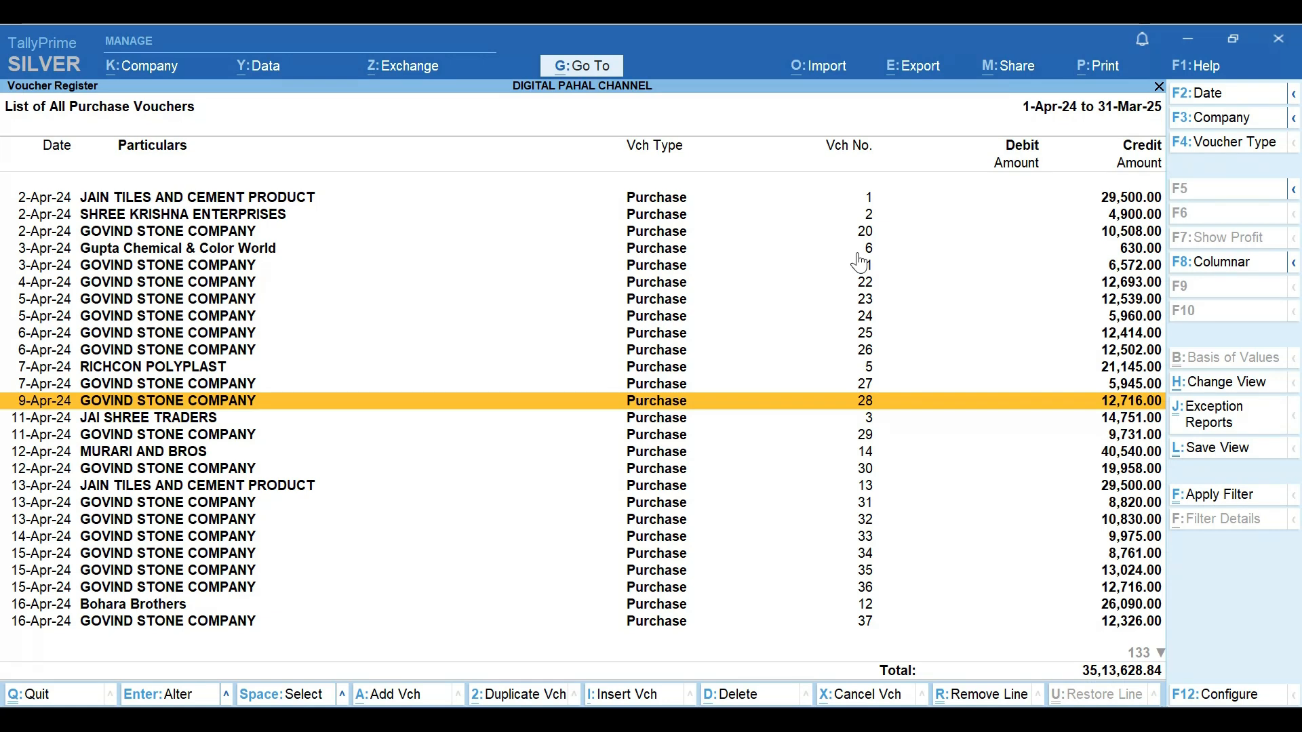
Leave the Purchase Register and look through the Account Books registers from Payment to Credit Note.
{"action": "key", "text": "Escape"}
{"action": "key", "text": "Escape"}
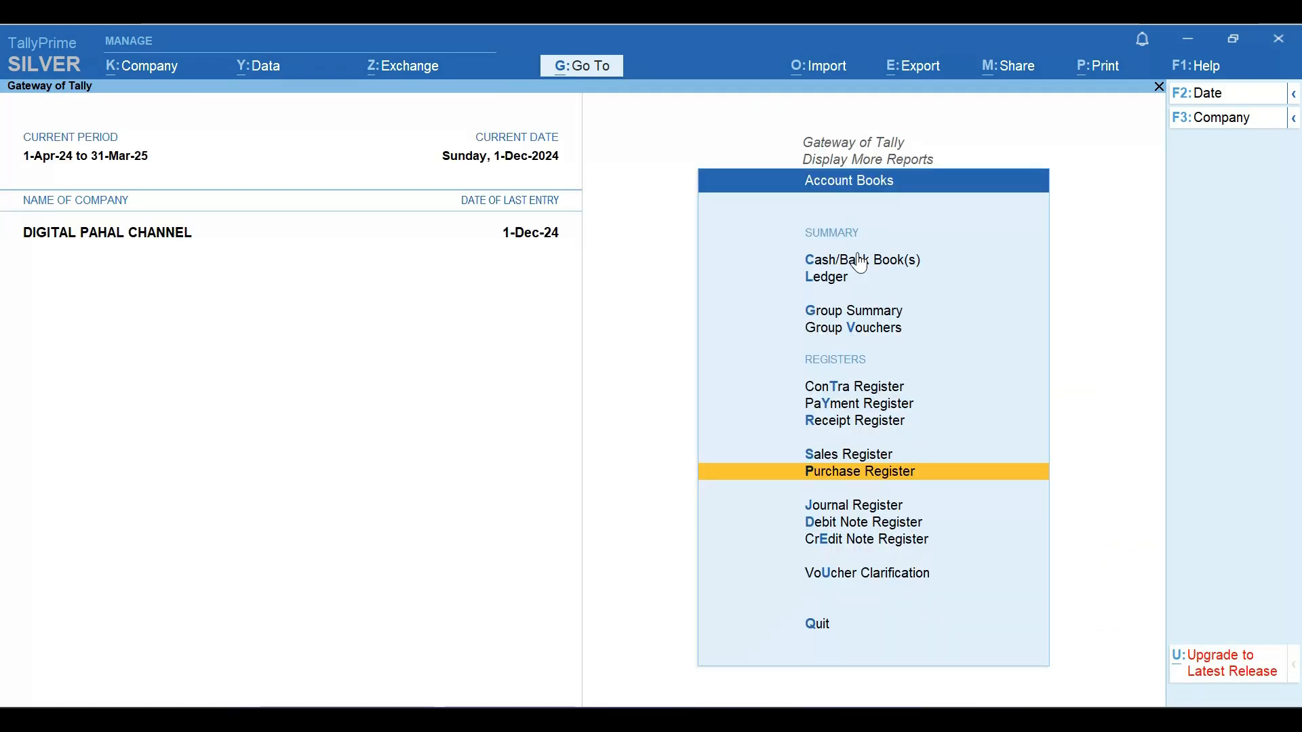
{"action": "key", "text": "Up"}
{"action": "key", "text": "Up"}
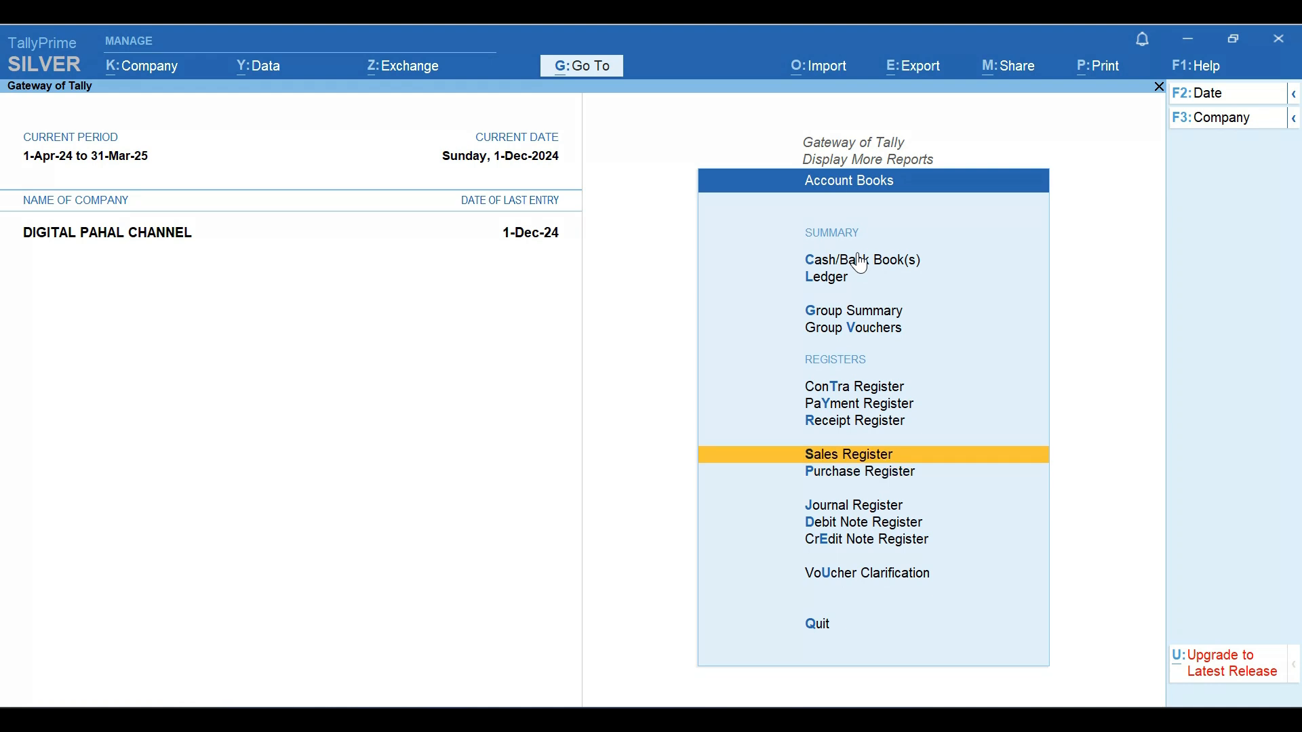
{"action": "key", "text": "Up"}
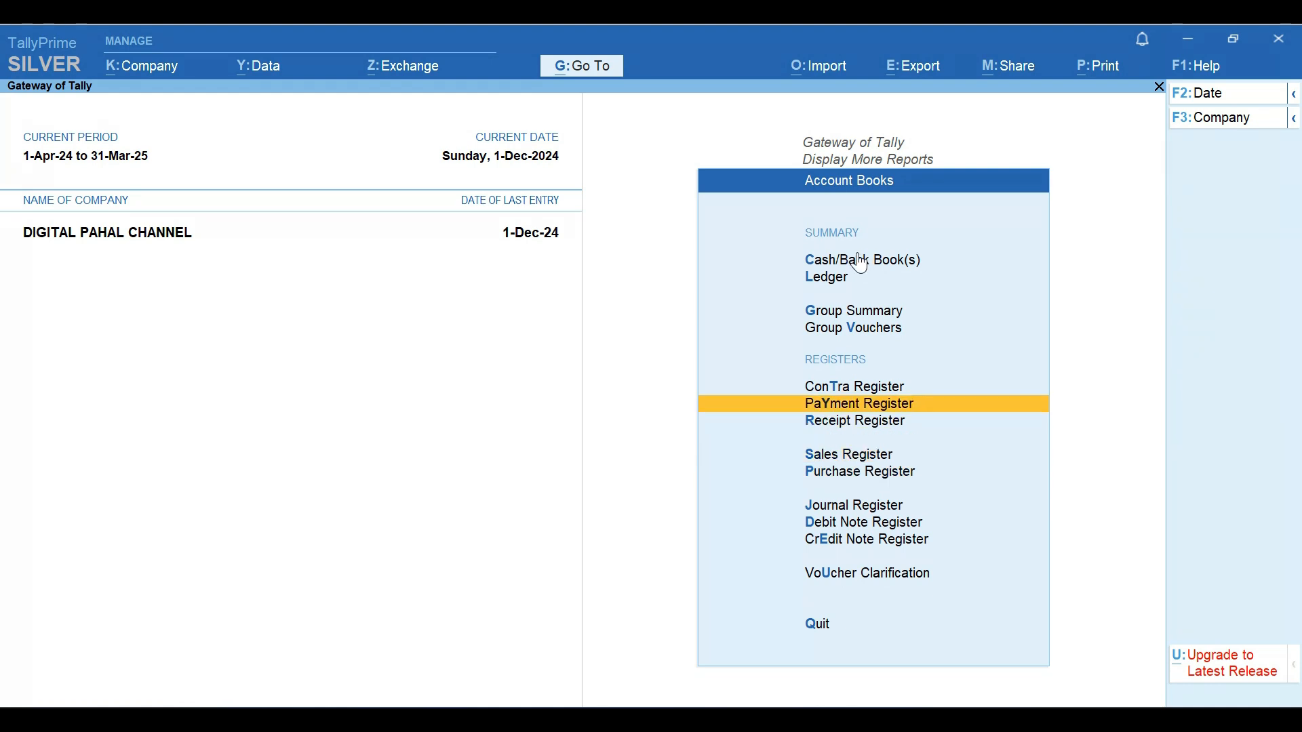
{"action": "key", "text": "Down"}
{"action": "key", "text": "Down"}
{"action": "key", "text": "Down"}
{"action": "key", "text": "Down"}
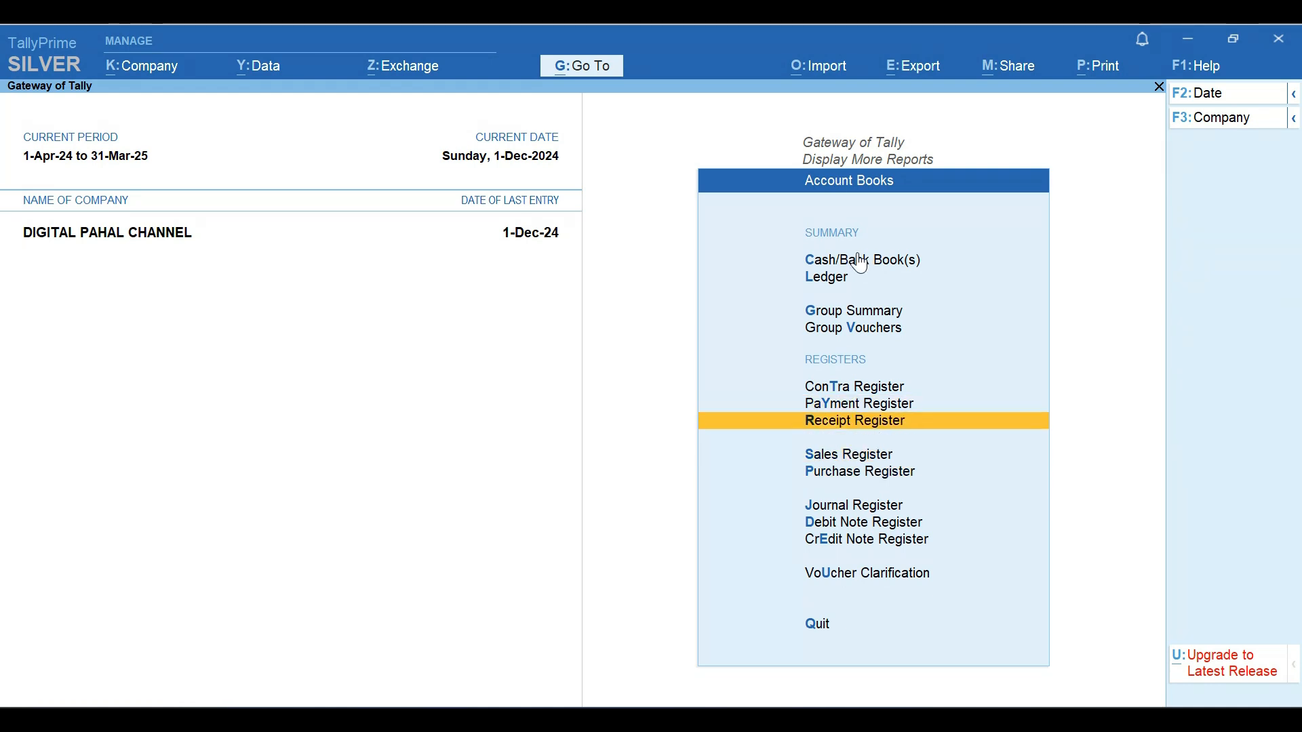
{"action": "key", "text": "Down"}
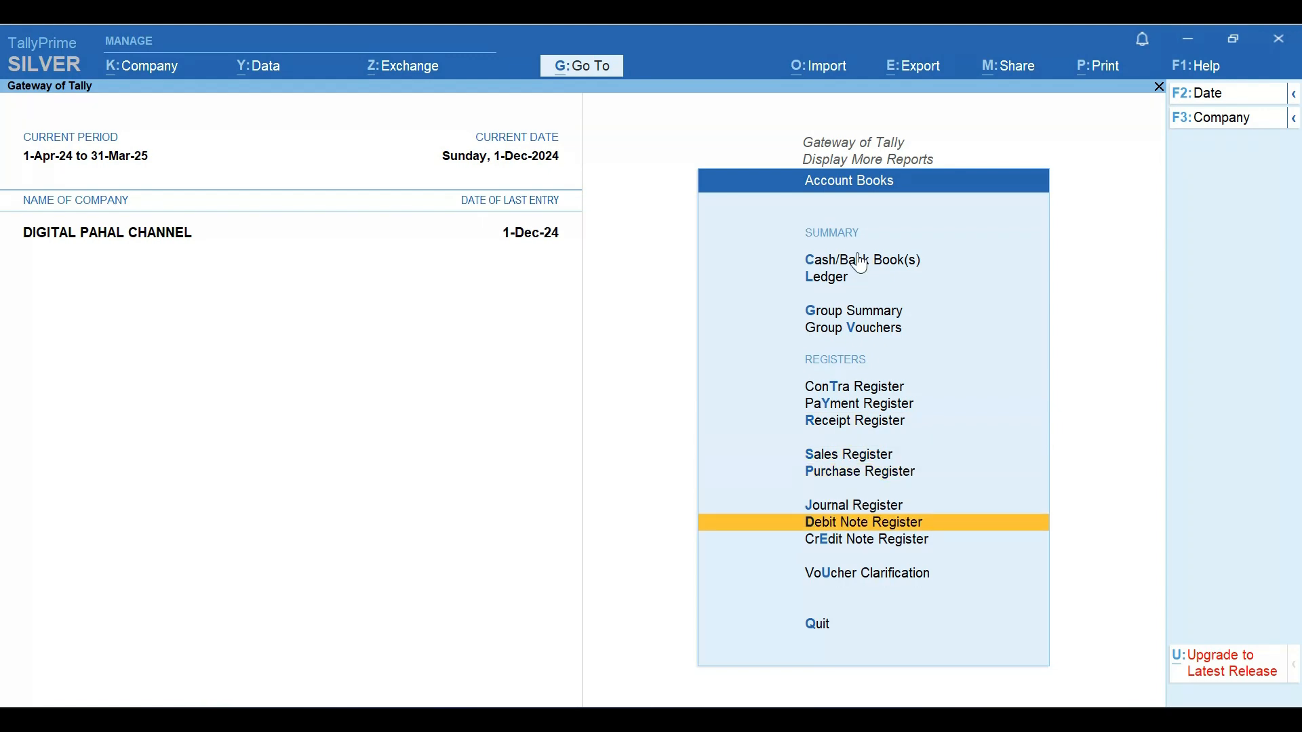
{"action": "key", "text": "Down"}
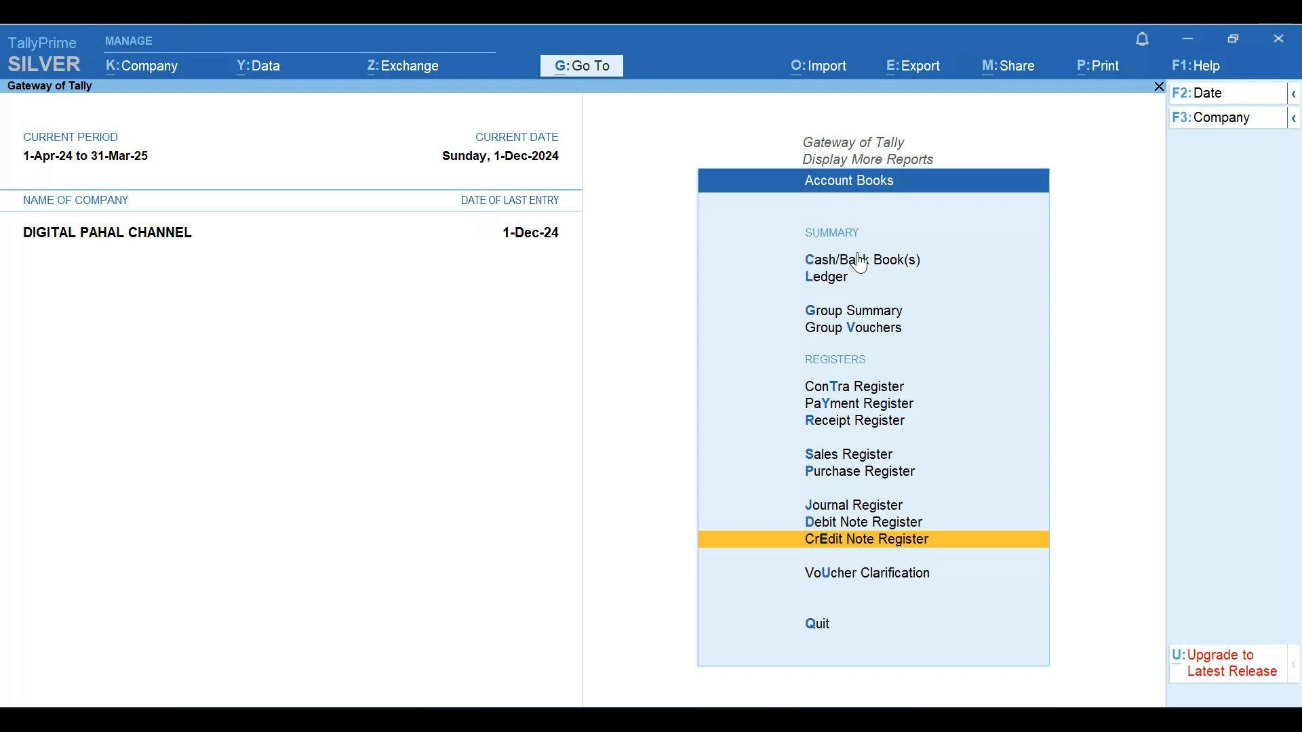
Open the Sales Register from Account Books to view its monthly transactions, closing balances and graph.
{"action": "key", "text": "Up"}
{"action": "key", "text": "Up"}
{"action": "key", "text": "Up"}
{"action": "key", "text": "Up"}
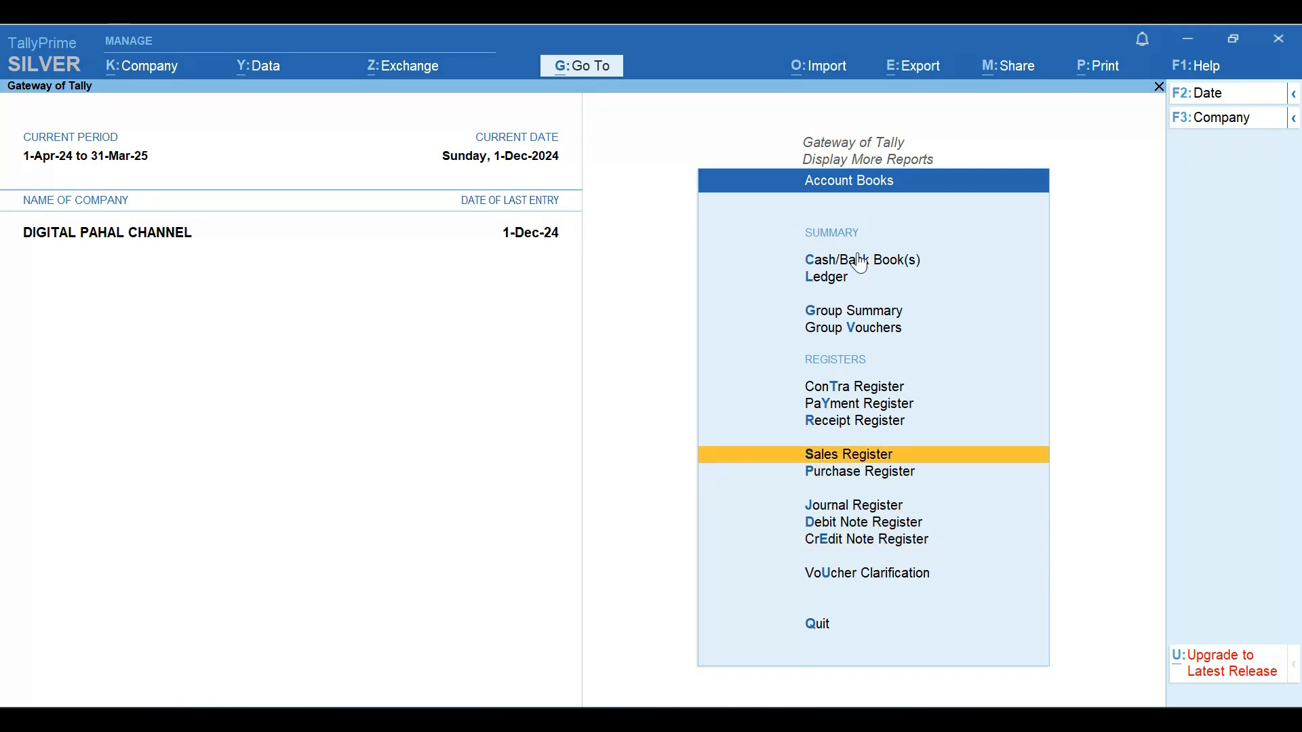
{"action": "key", "text": "Return"}
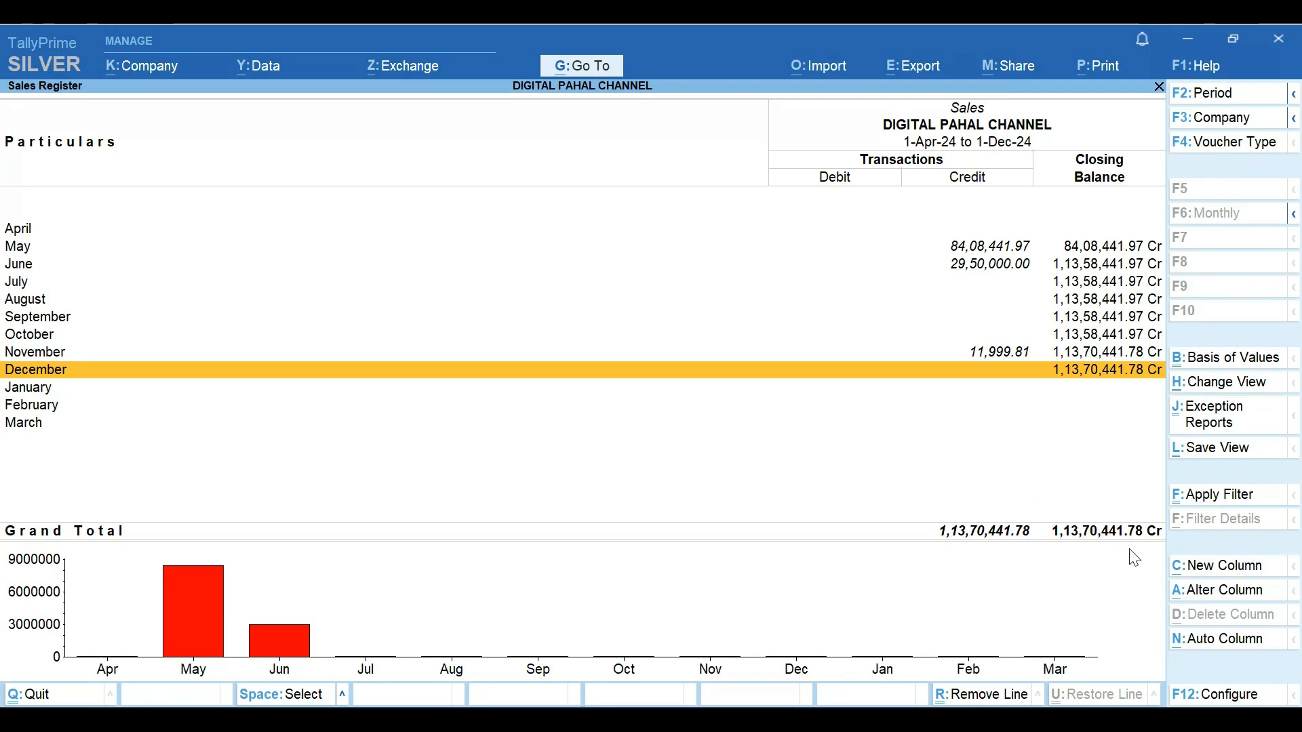
Go back through the Sales Register months from December and open the list of sales vouchers for May.
{"action": "key", "text": "Up"}
{"action": "key", "text": "Up"}
{"action": "key", "text": "Up"}
{"action": "key", "text": "Up"}
{"action": "key", "text": "Up"}
{"action": "key", "text": "Up"}
{"action": "key", "text": "Up"}
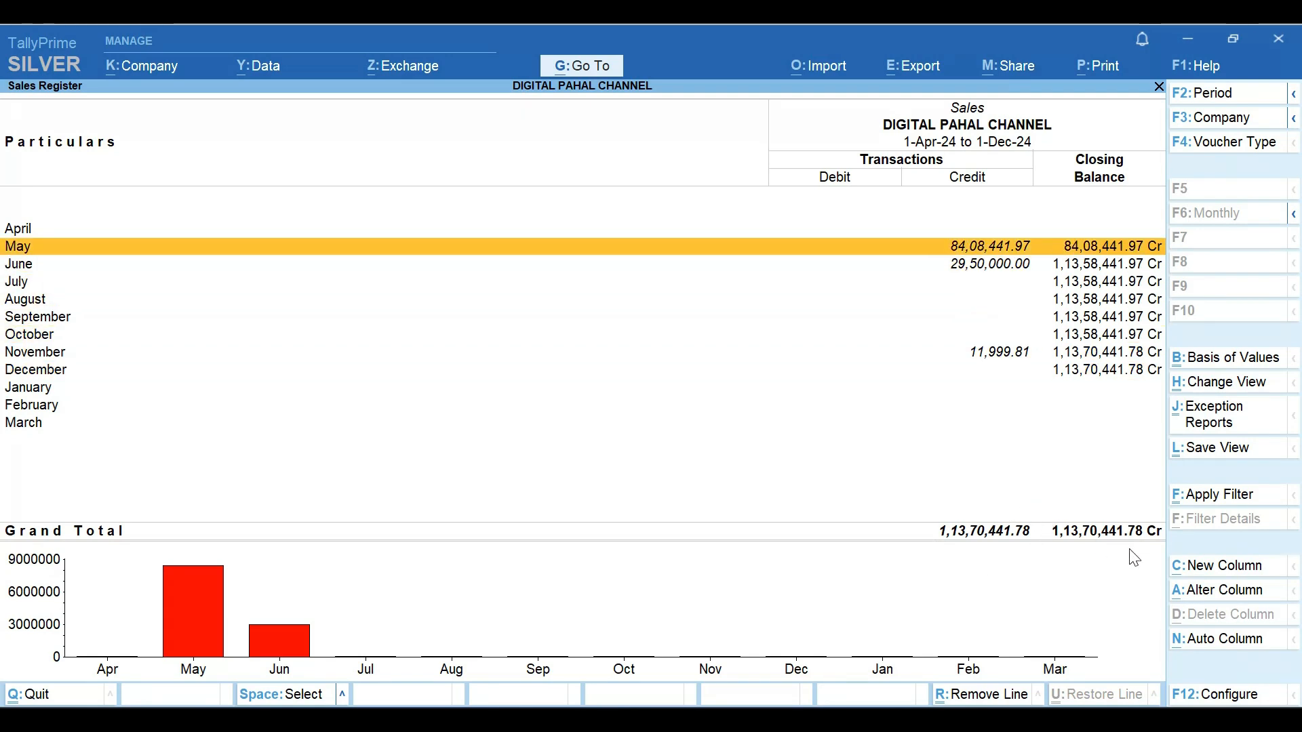
{"action": "key", "text": "Return"}
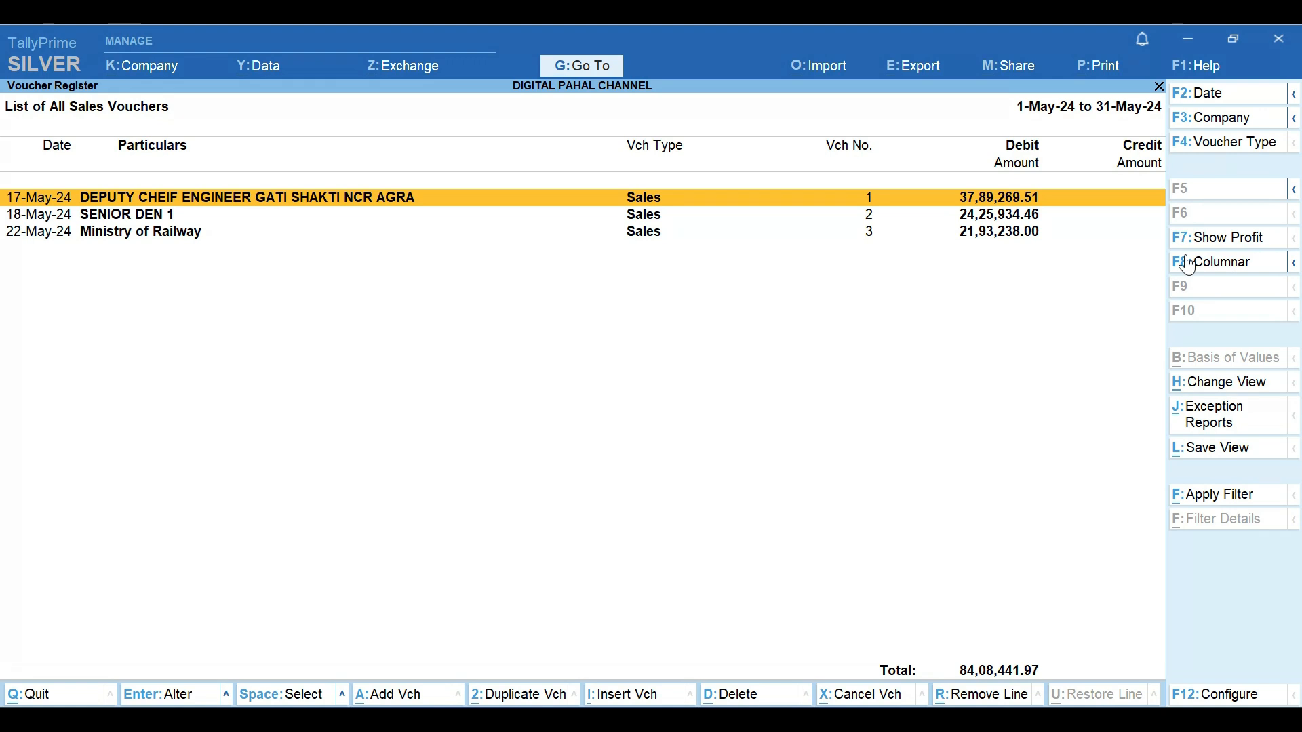
Open the 17-May-24 sales voucher, review its party, sale ledger and IGST amounts, and quit without altering it.
{"action": "key", "text": "Return"}
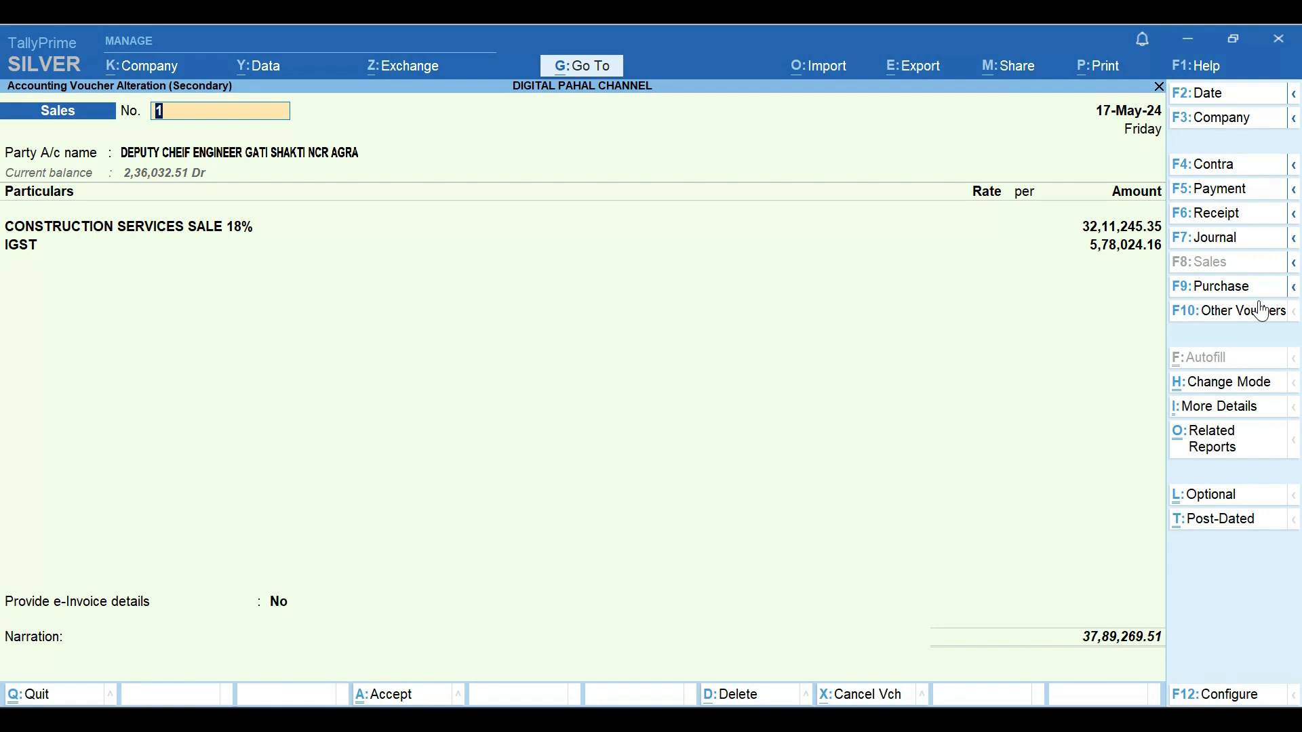
{"action": "key", "text": "Escape"}
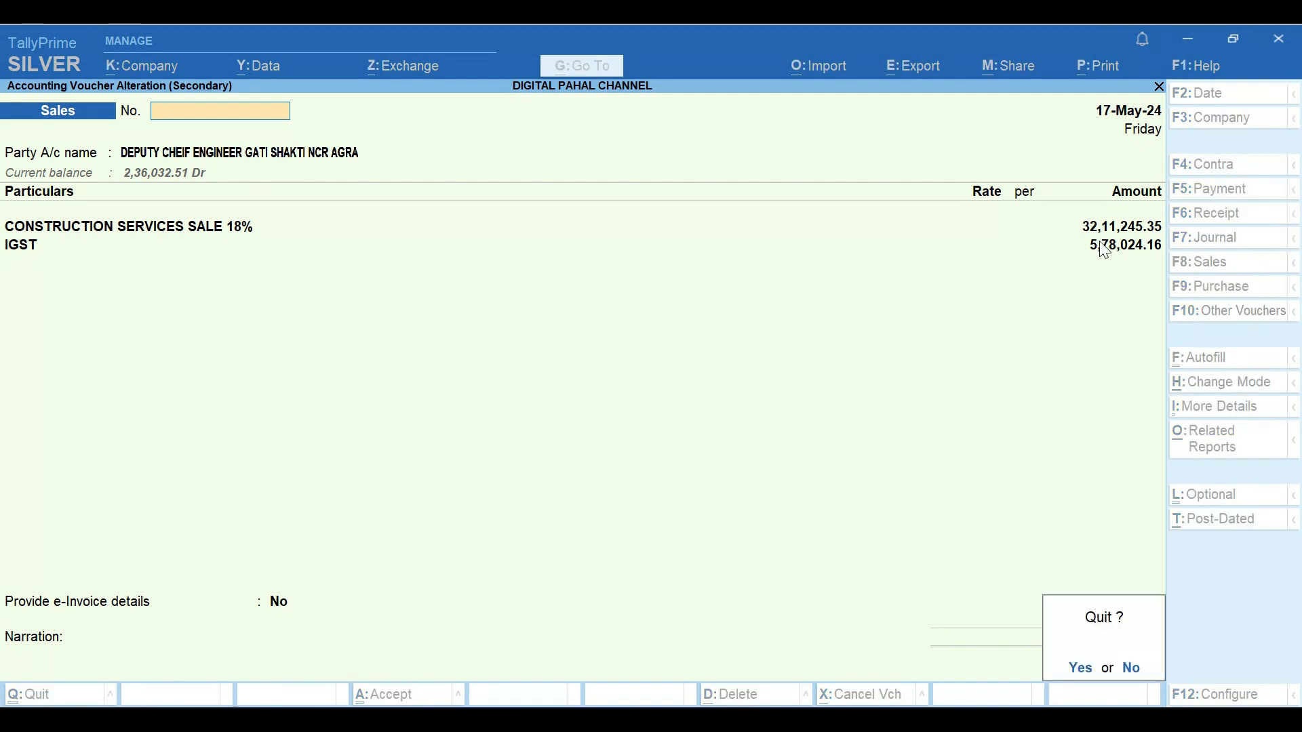
{"action": "key", "text": "y"}
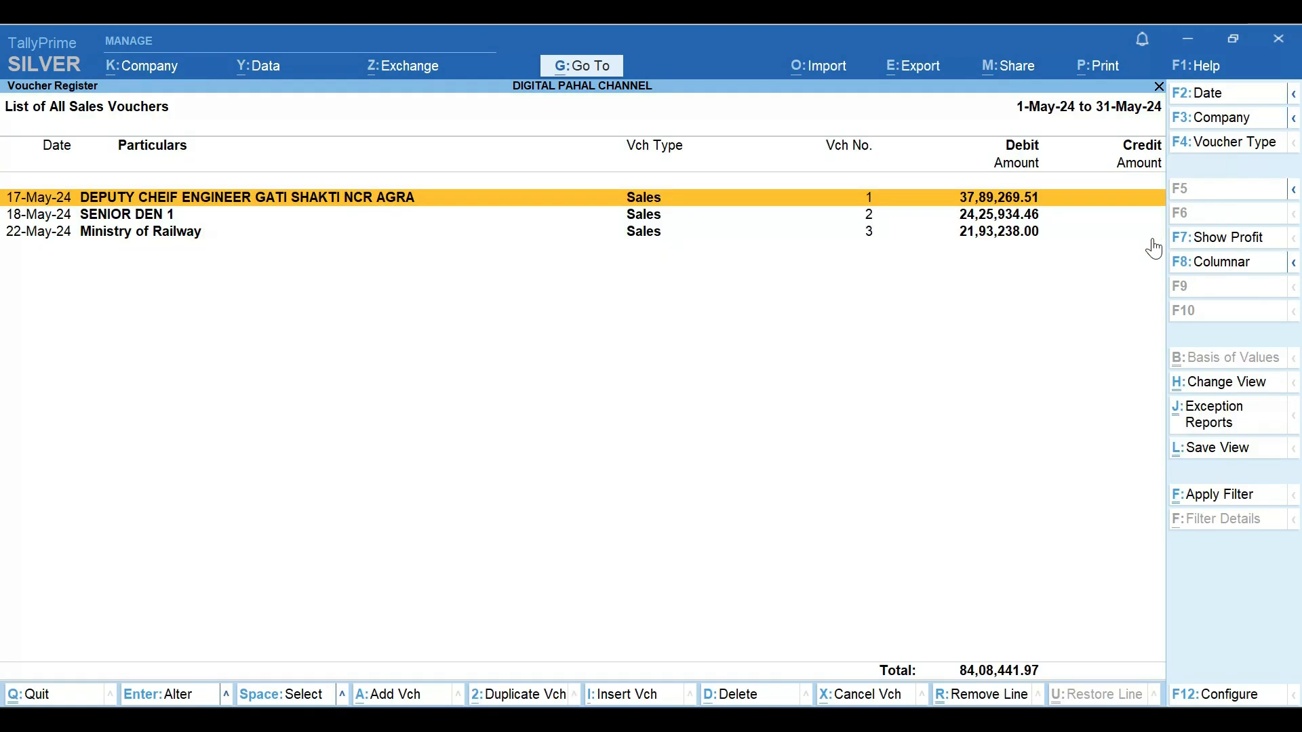
Leave the sales reports, return to the Gateway of Tally and open the Profit & Loss A/c.
{"action": "key", "text": "Escape"}
{"action": "key", "text": "Escape"}
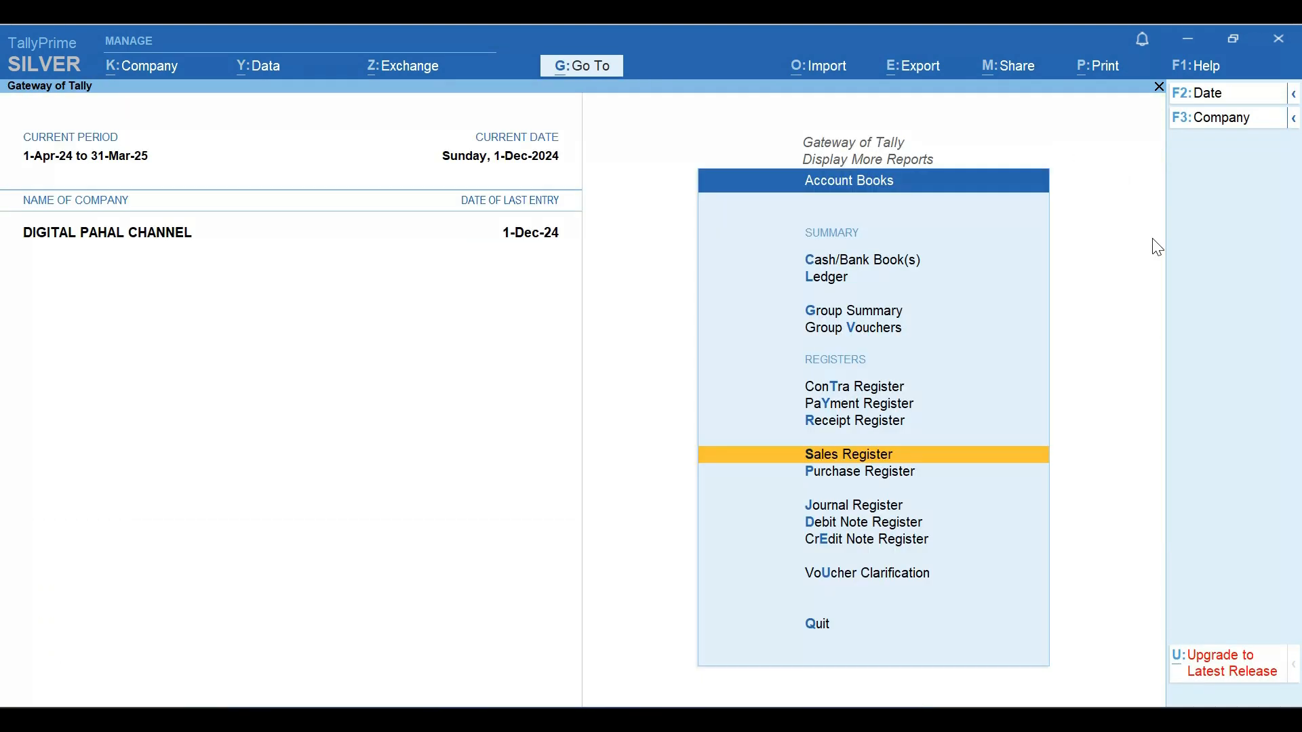
{"action": "key", "text": "Escape"}
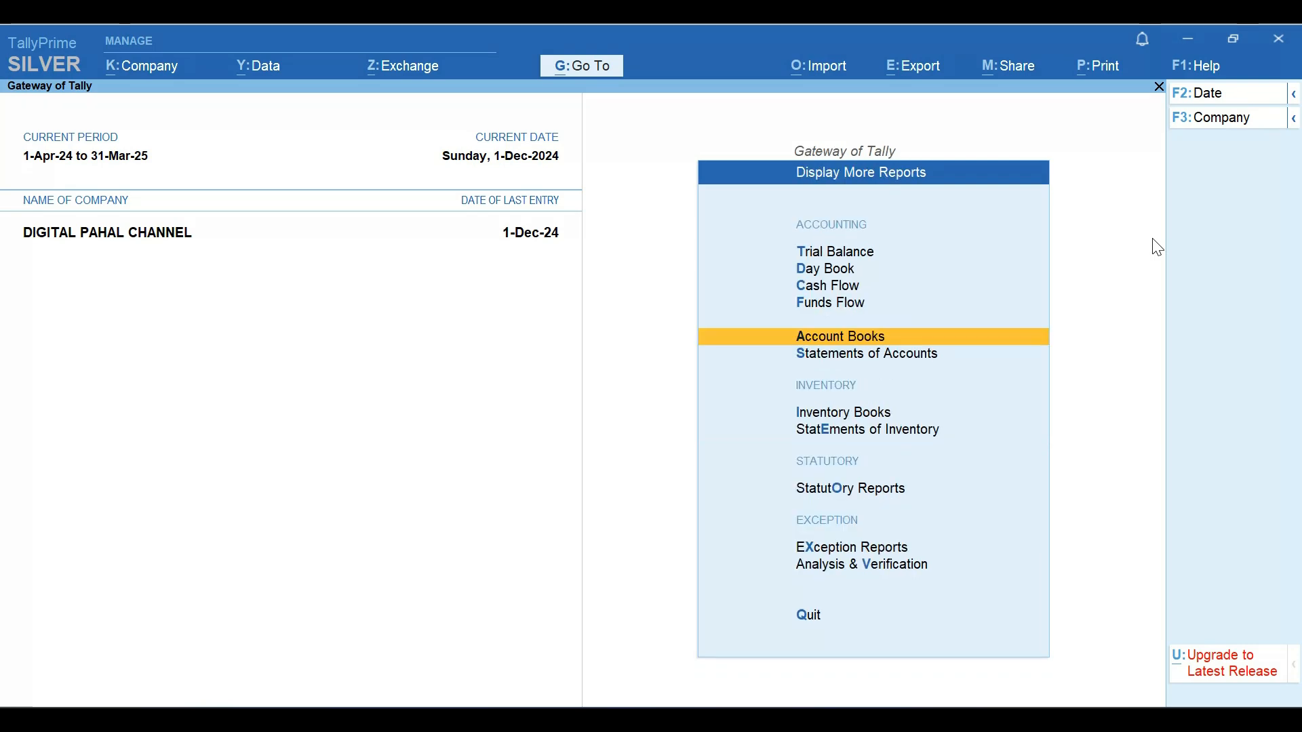
{"action": "key", "text": "Escape"}
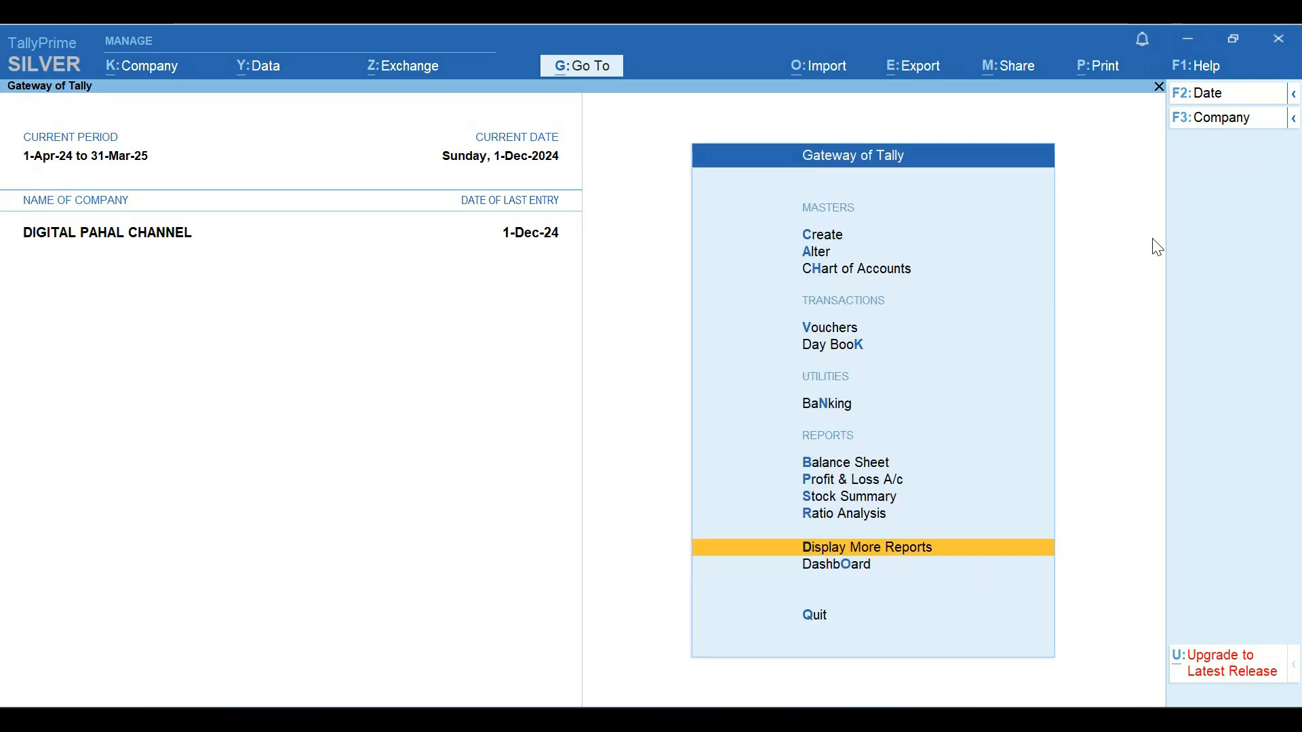
{"action": "key", "text": "Up"}
{"action": "key", "text": "Up"}
{"action": "key", "text": "Up"}
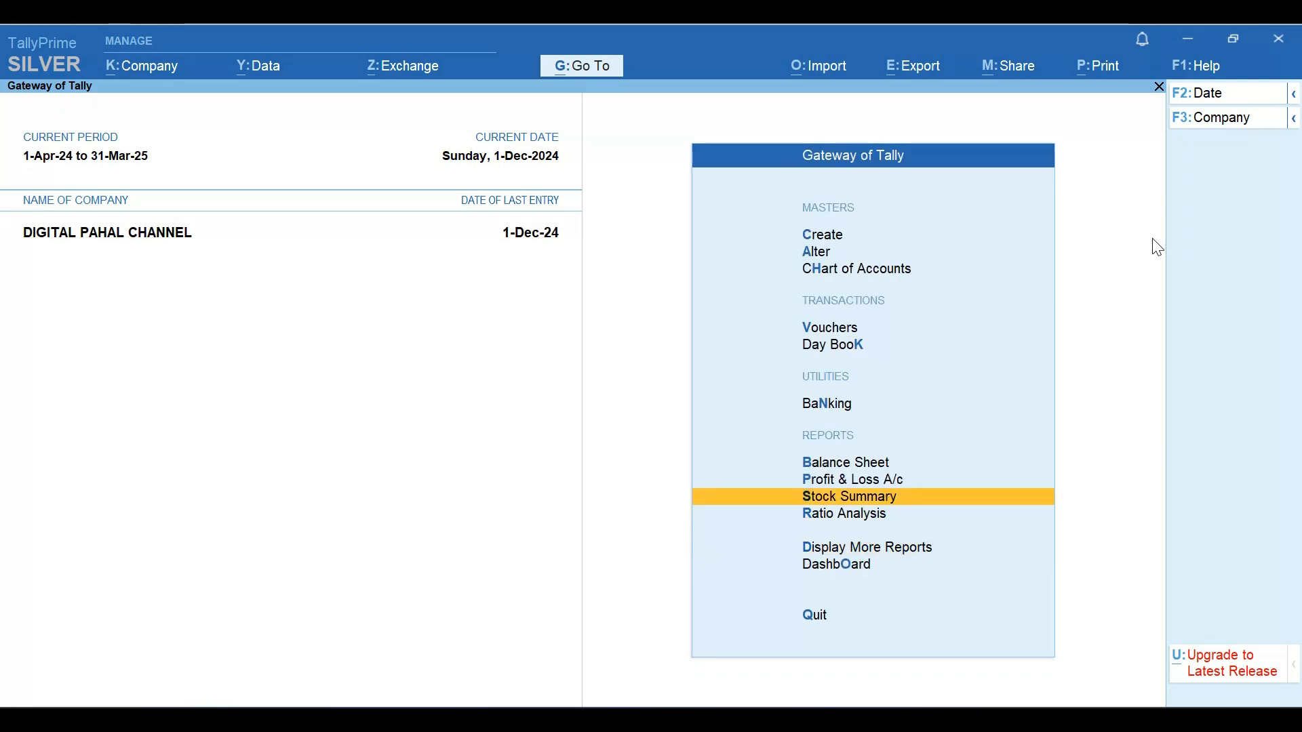
{"action": "key", "text": "Return"}
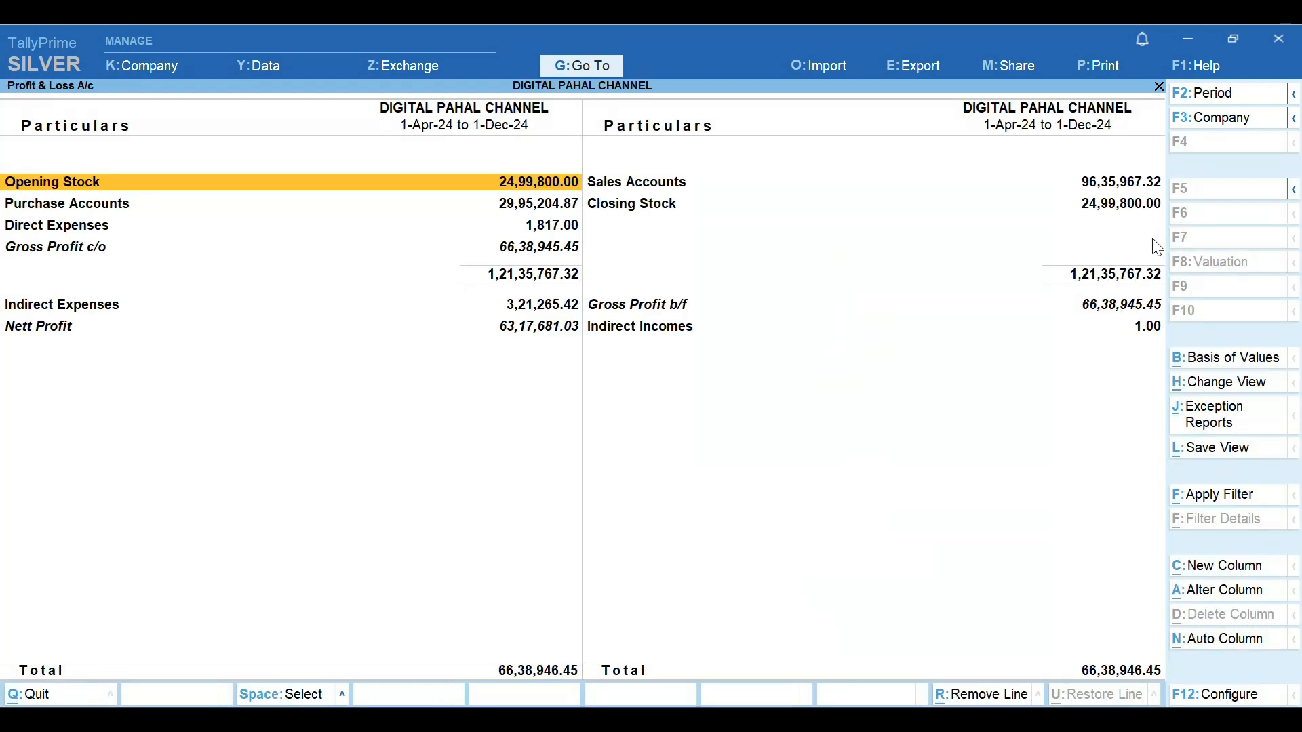
Drill down from Sales Accounts in the Profit & Loss A/c to the monthly summary of CONSTRUCTION SERVICES SALE 18%.
{"action": "key", "text": "Right"}
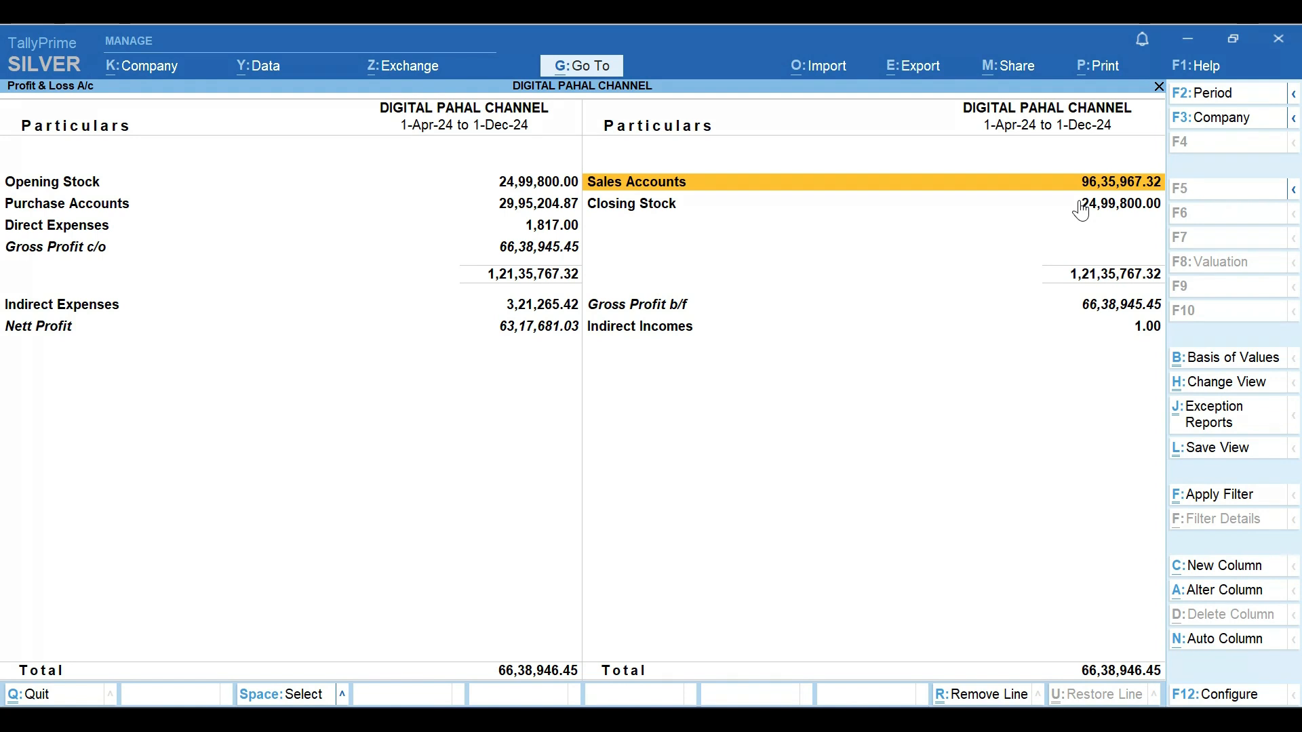
{"action": "key", "text": "Return"}
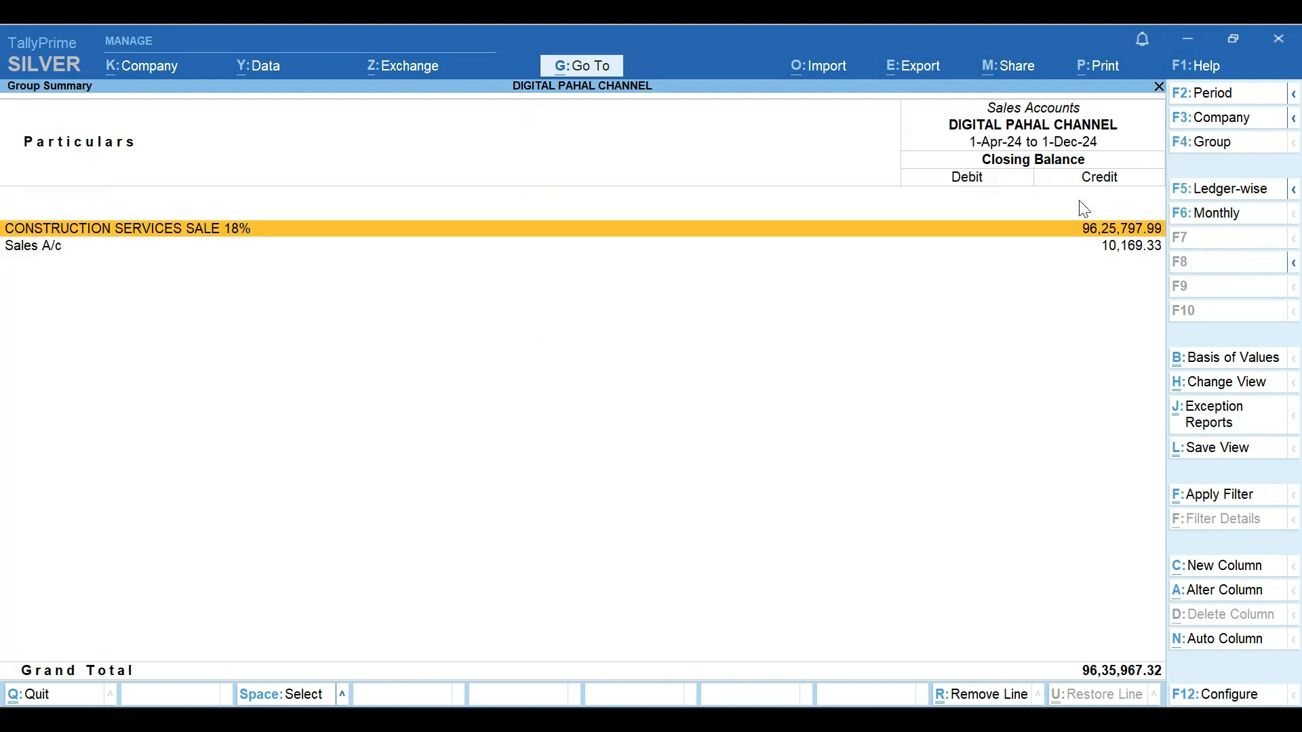
{"action": "key", "text": "Return"}
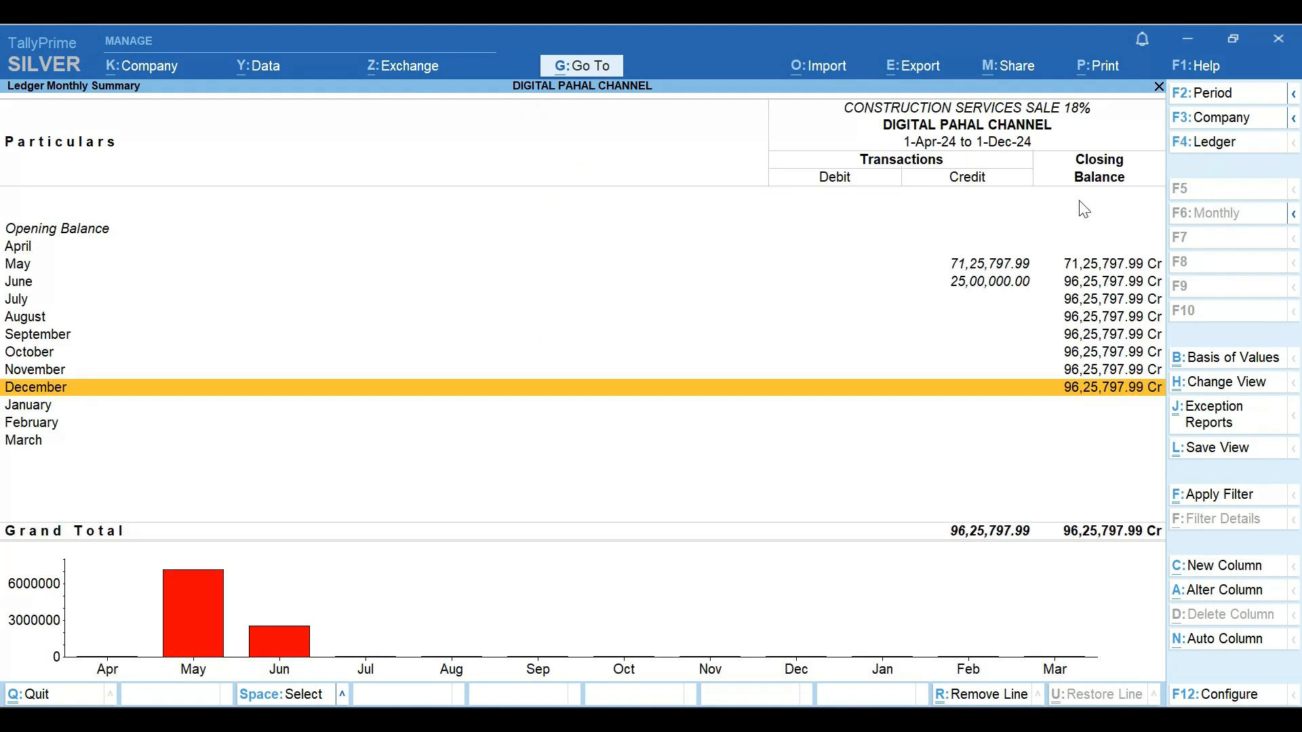
Open the June ledger vouchers of CONSTRUCTION SERVICES SALE 18% from the monthly summary.
{"action": "key", "text": "Up"}
{"action": "key", "text": "Up"}
{"action": "key", "text": "Up"}
{"action": "key", "text": "Up"}
{"action": "key", "text": "Up"}
{"action": "key", "text": "Up"}
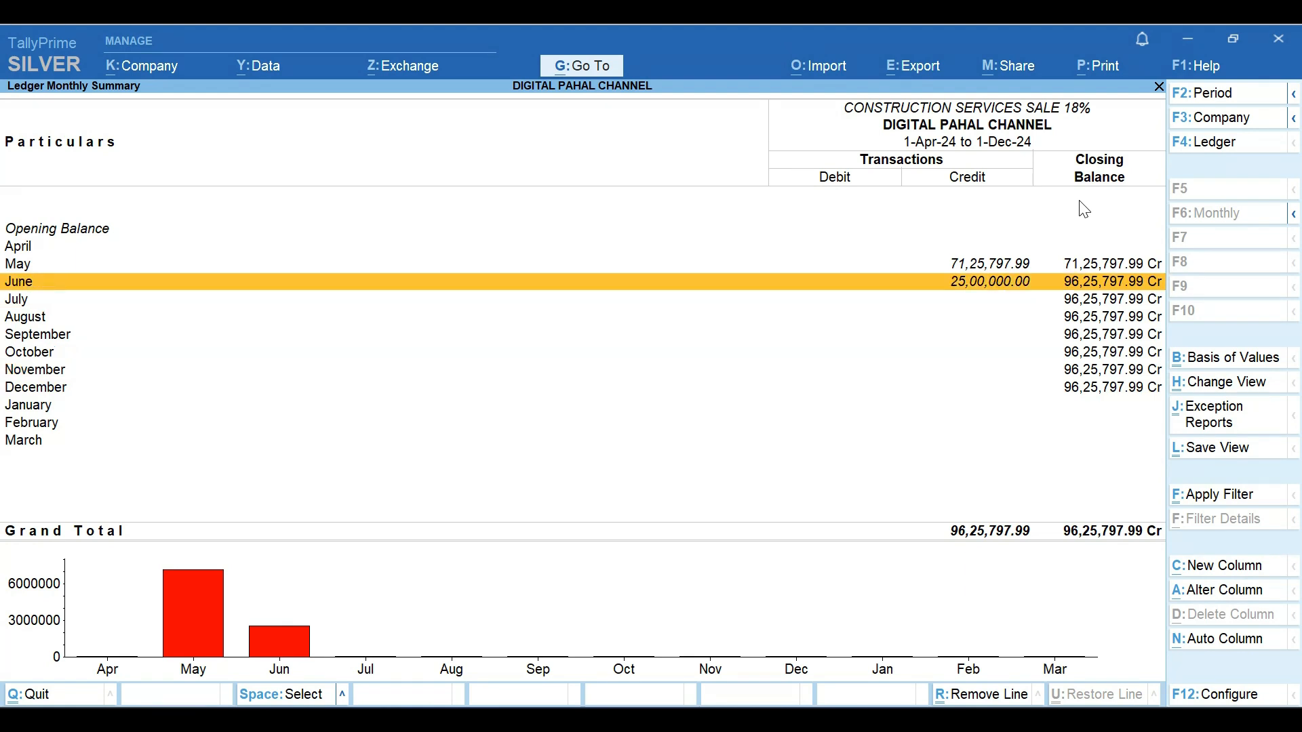
{"action": "key", "text": "Return"}
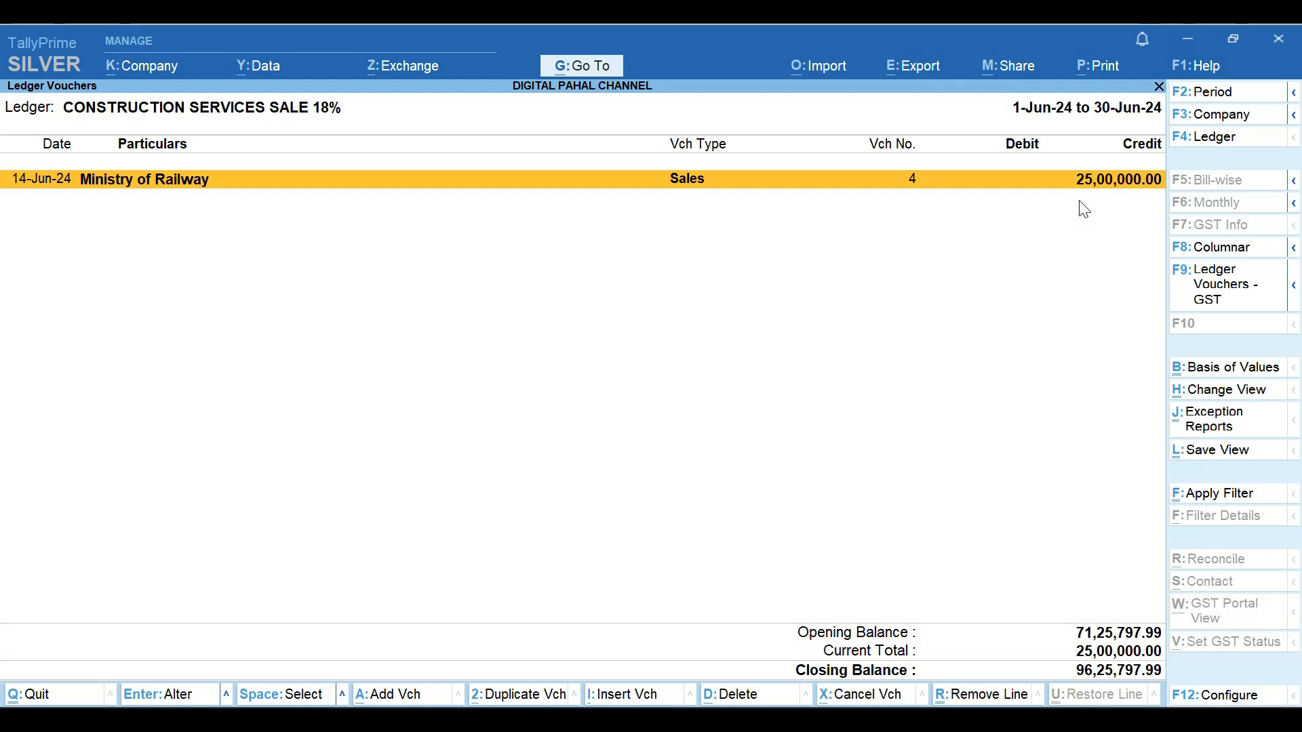
Open the 14-Jun-24 Ministry of Railway sales voucher, review its sale, CGST and SGST amounts, and quit without altering it.
{"action": "key", "text": "Return"}
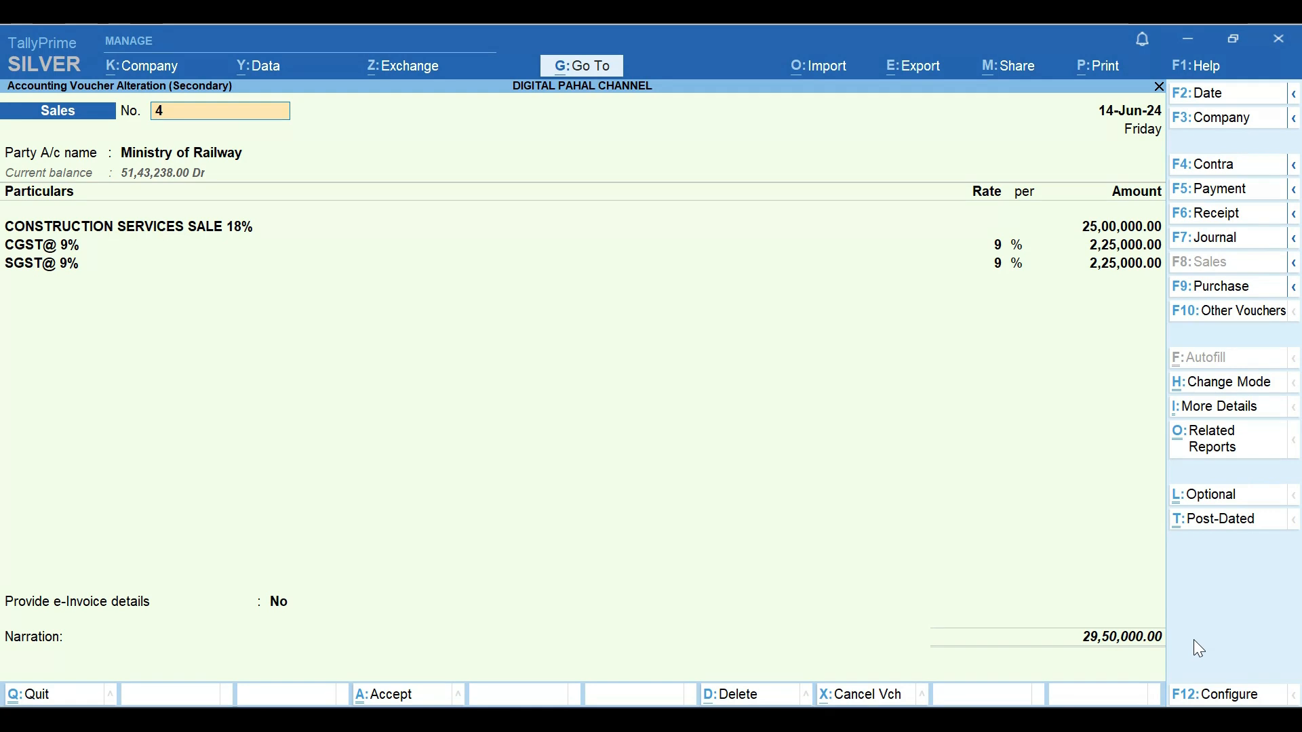
{"action": "key", "text": "Escape"}
{"action": "key", "text": "Return"}
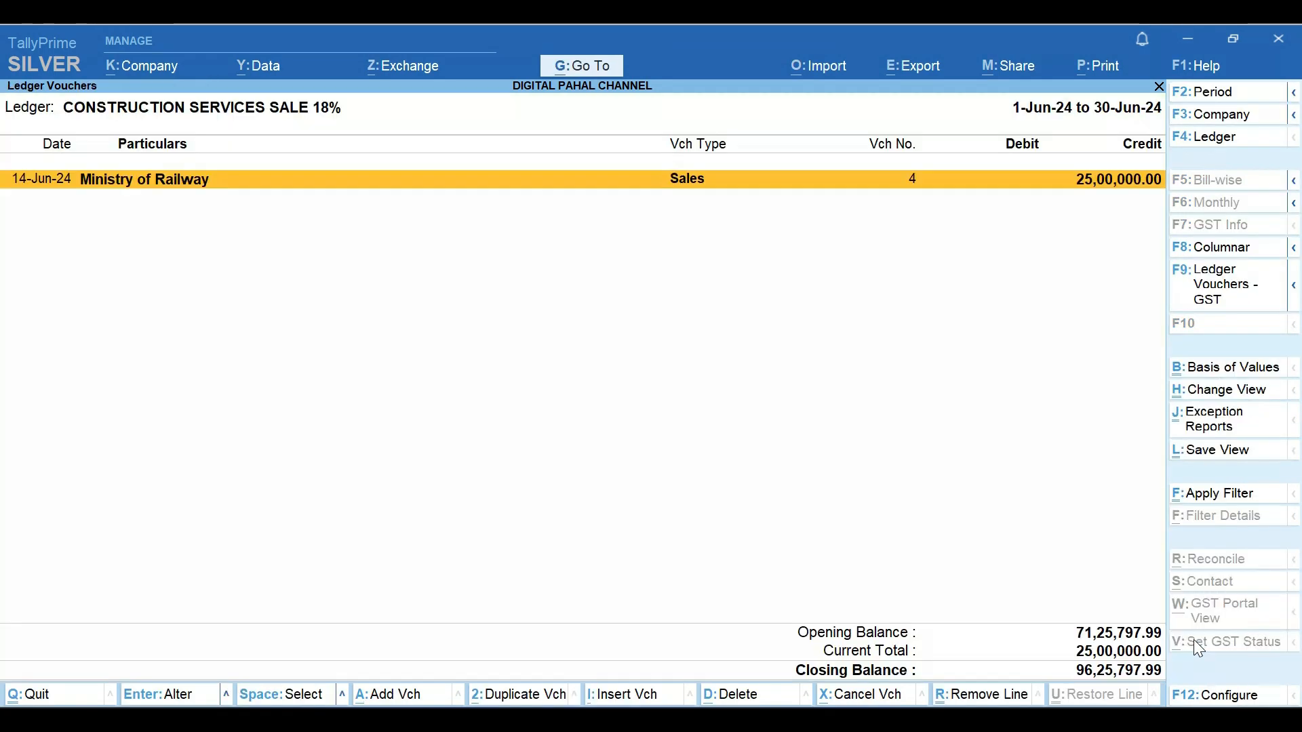
Back out of the ledger vouchers, monthly summary and Profit & Loss A/c to the Gateway of Tally.
{"action": "key", "text": "Escape"}
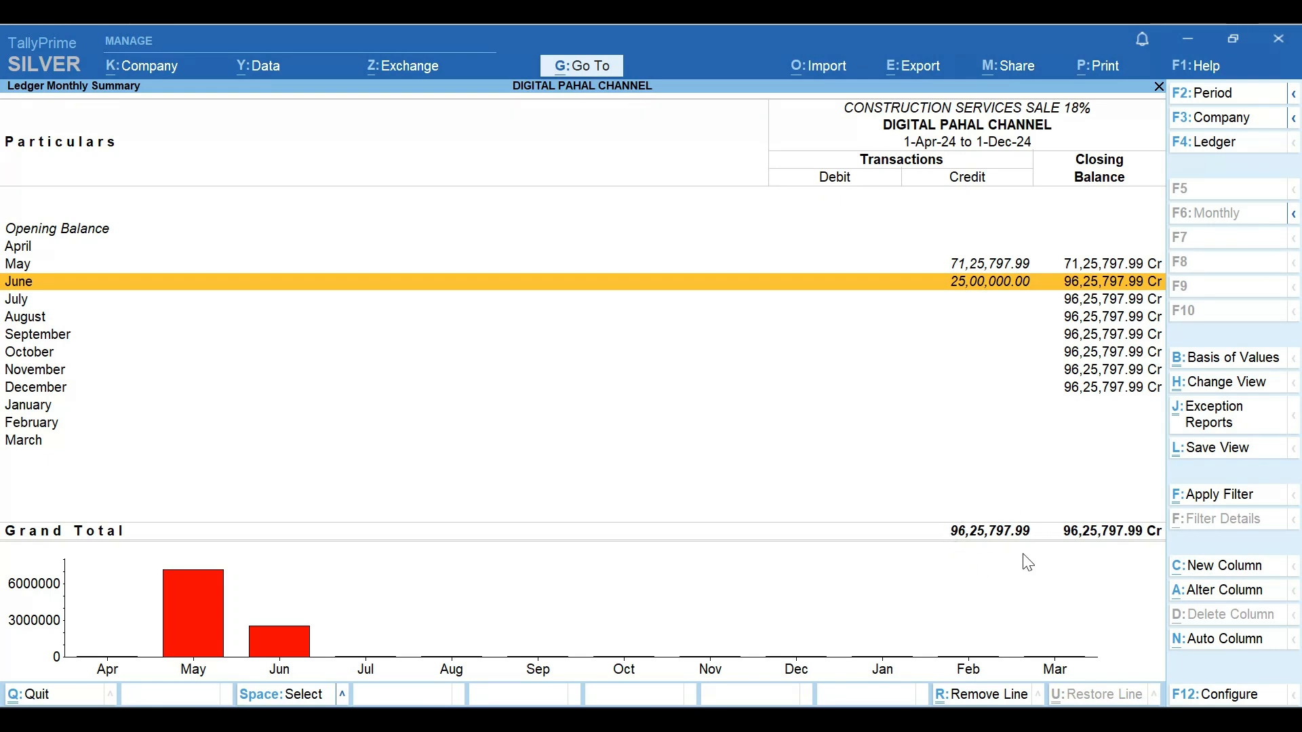
{"action": "key", "text": "Escape"}
{"action": "key", "text": "Escape"}
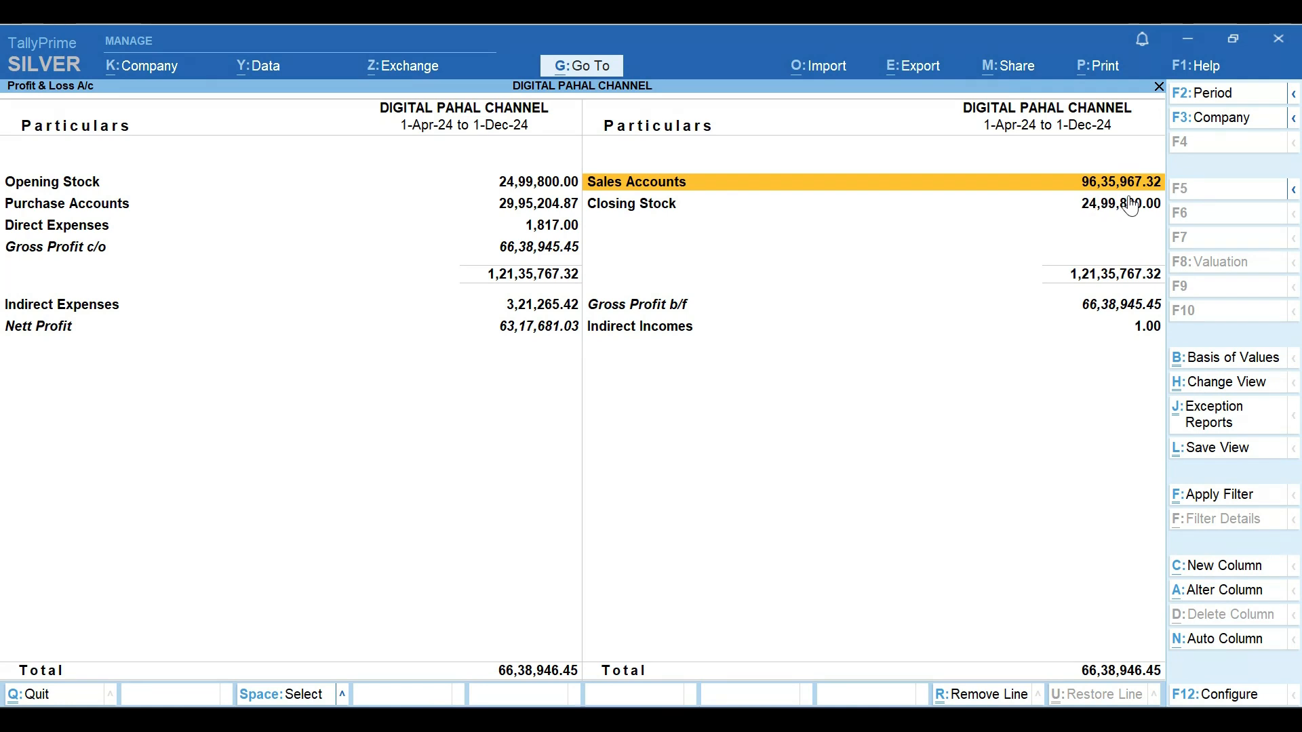
{"action": "key", "text": "Escape"}
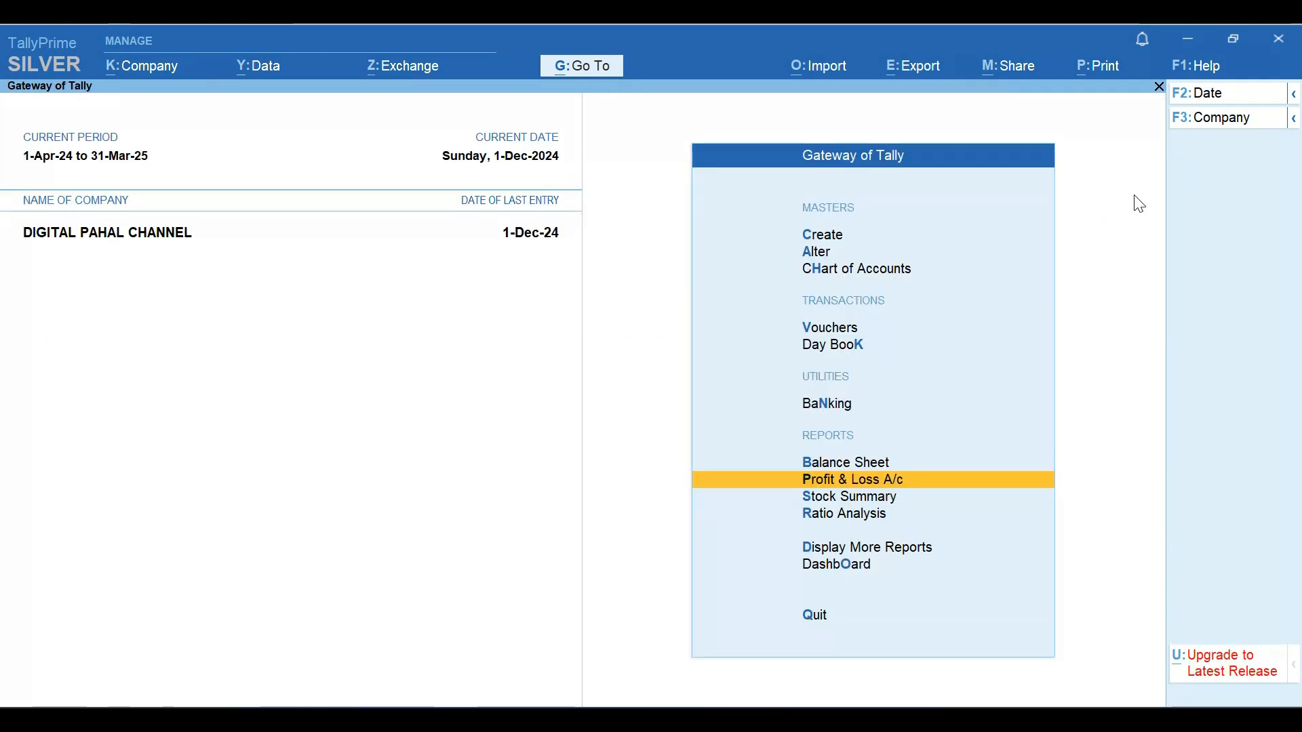
Reopen the Profit & Loss A/c, check the Sales Accounts figure, and return to the Gateway of Tally.
{"action": "key", "text": "Return"}
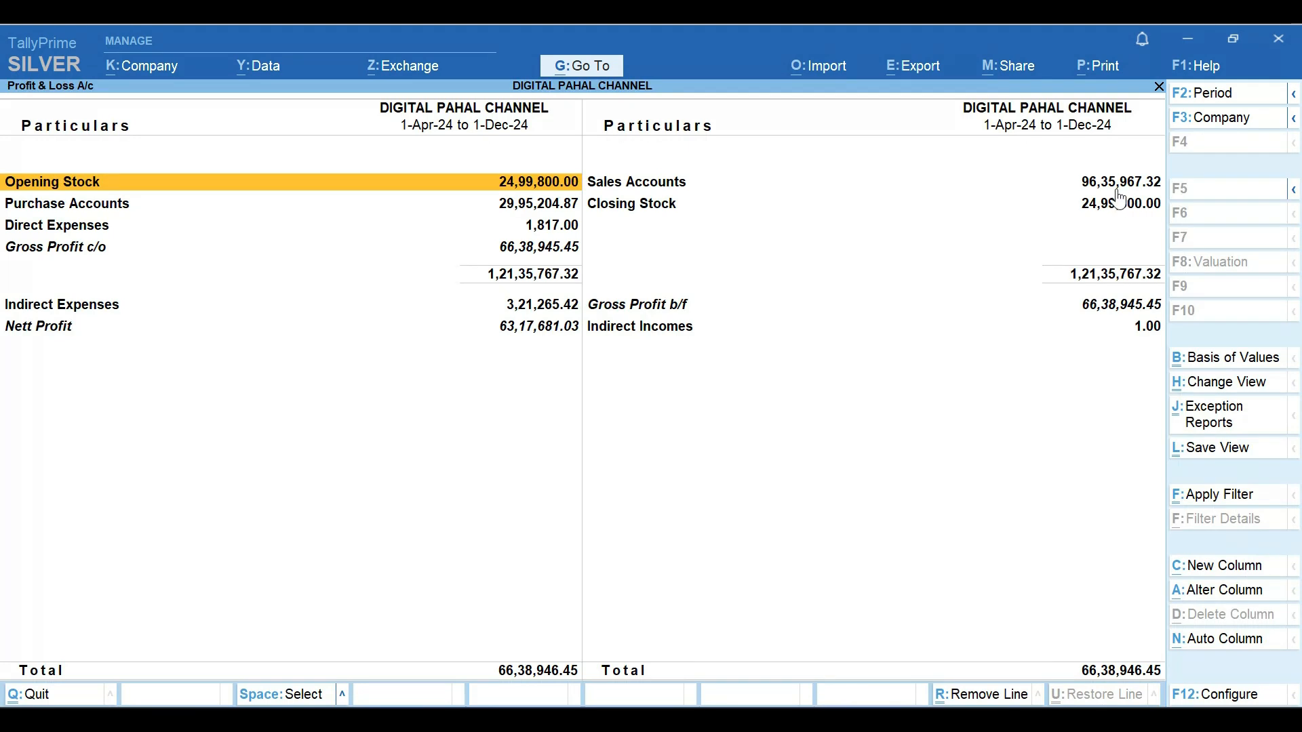
{"action": "key", "text": "Right"}
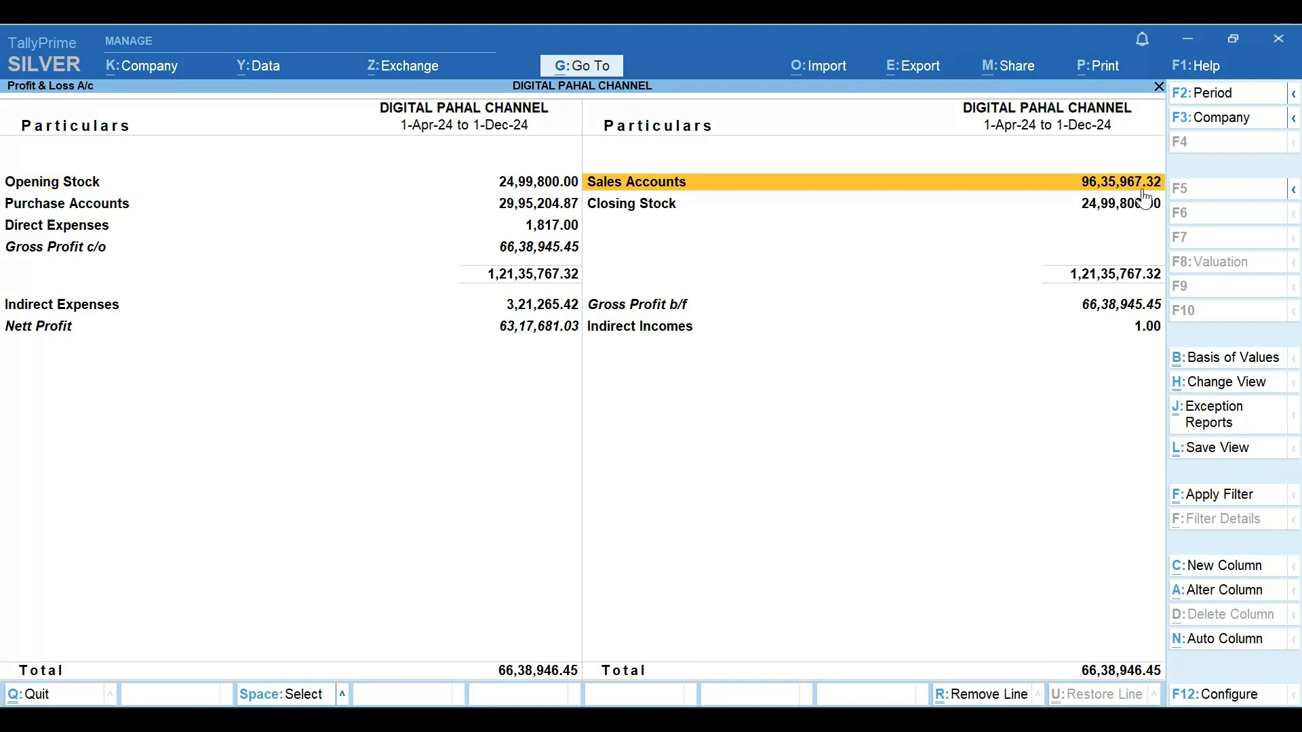
{"action": "key", "text": "Escape"}
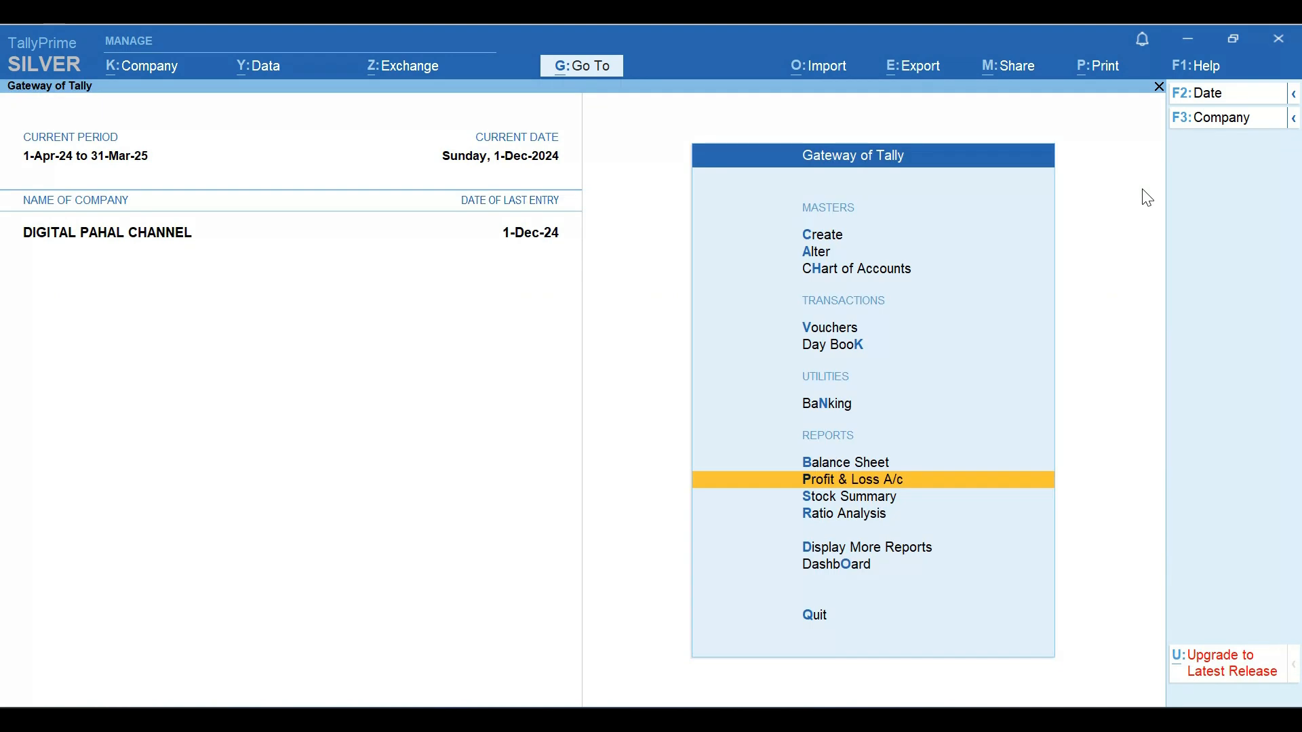